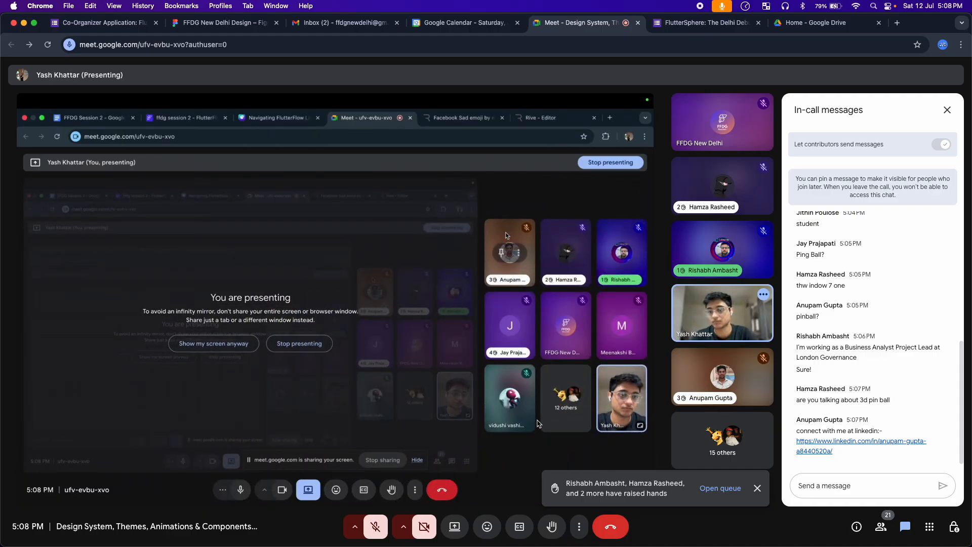
Send two clap reactions to the presenter and place the cursor in the chat message box
click(487, 529)
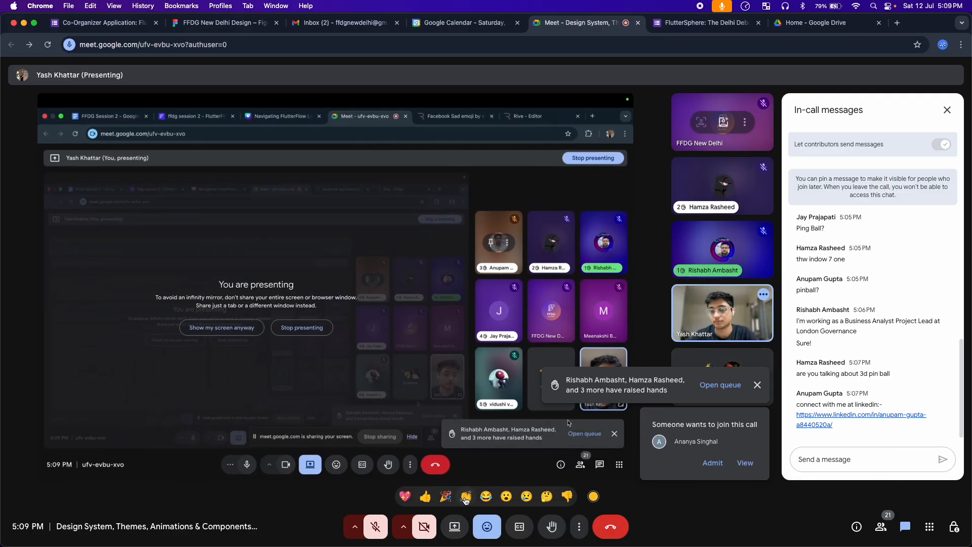
click(466, 498)
click(709, 466)
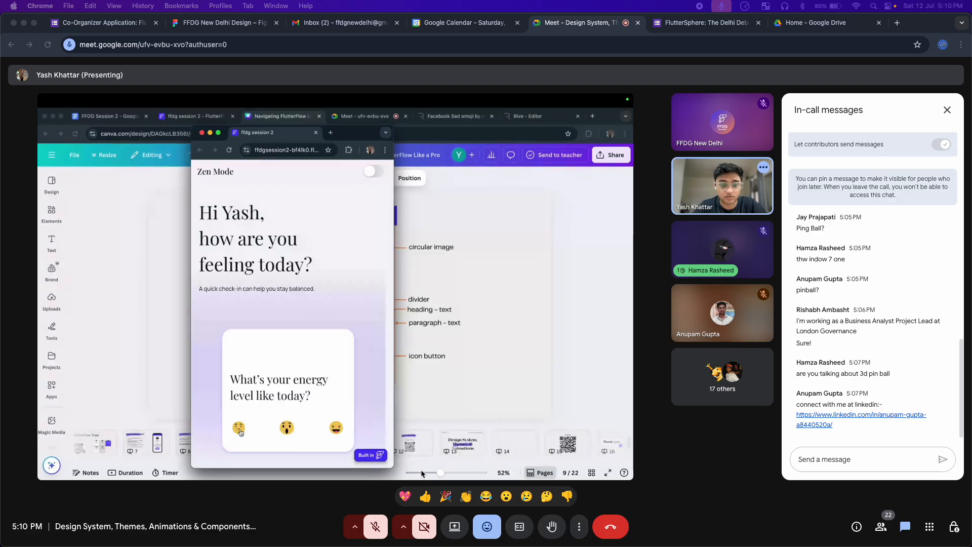
click(836, 459)
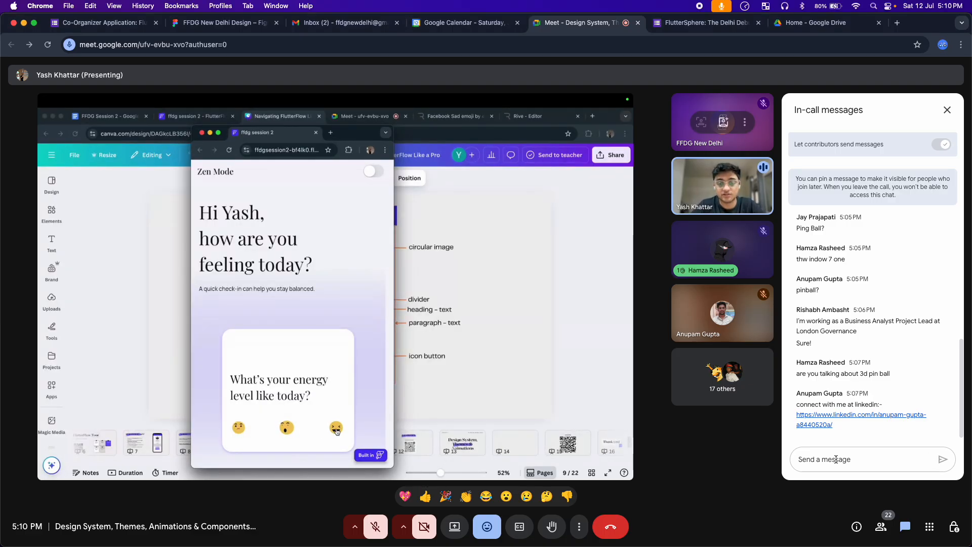
text(https://www.flutterflow.io/)
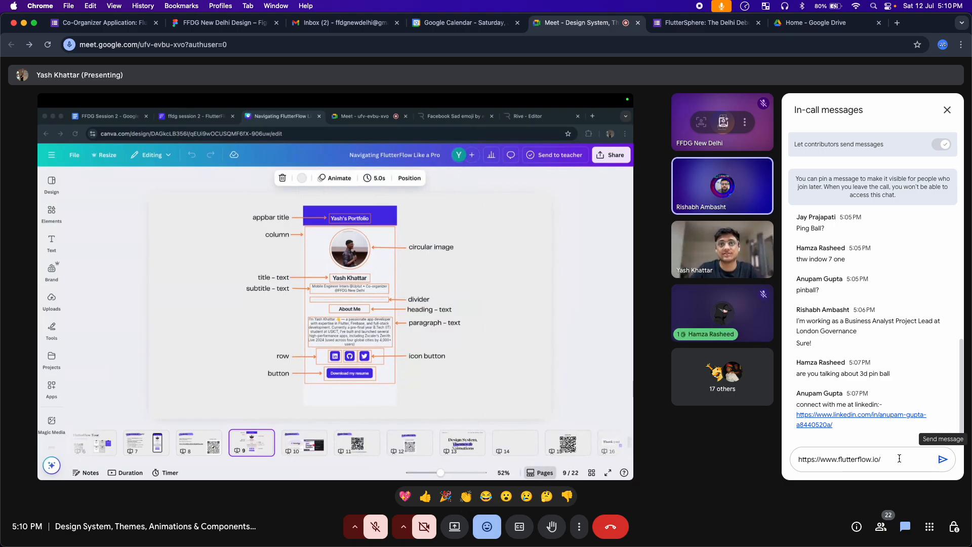
key(shift+Return)
text(Ple)
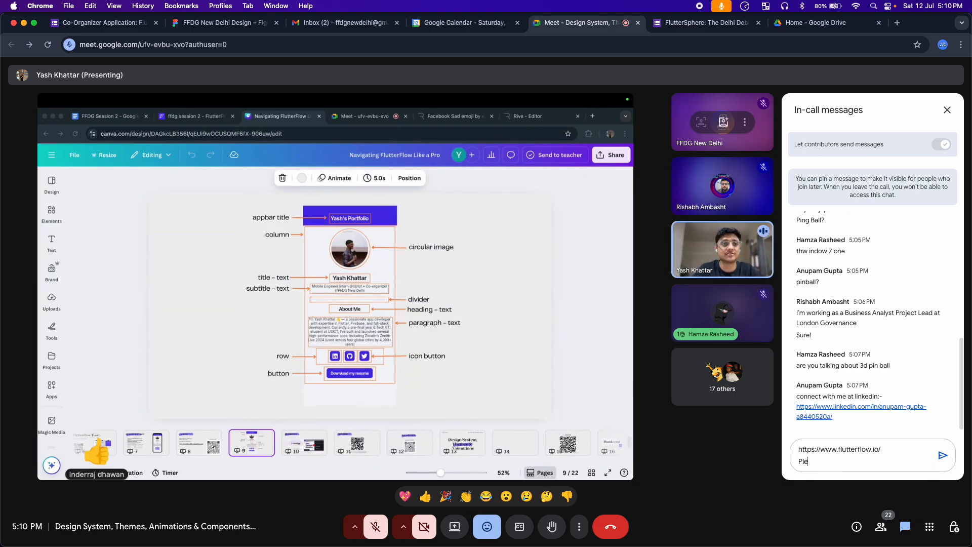
text(as create)
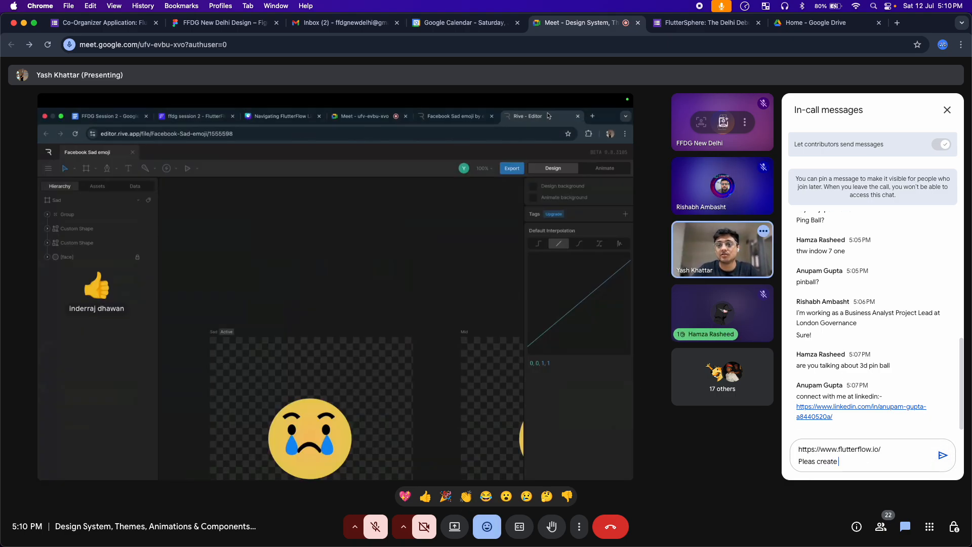
text( a ne)
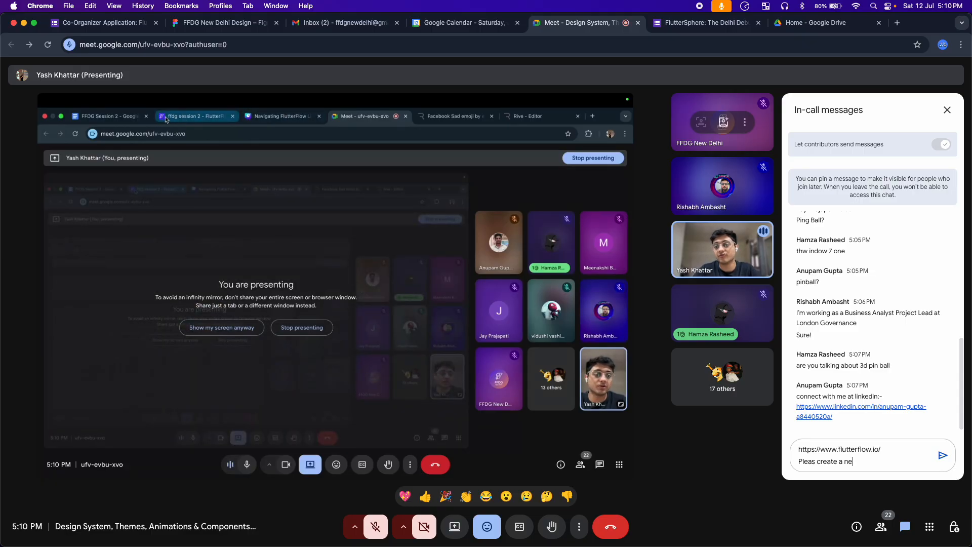
text(w a)
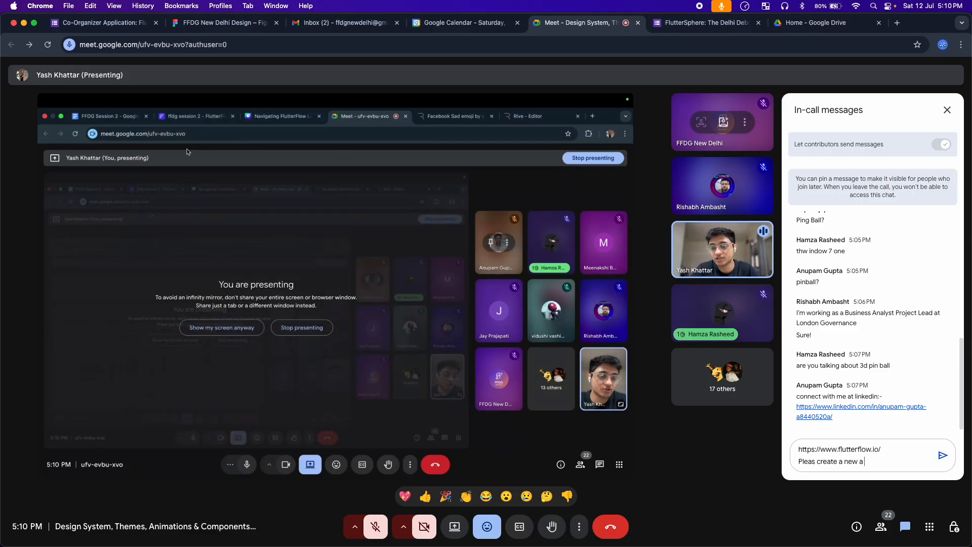
text(ccount if )
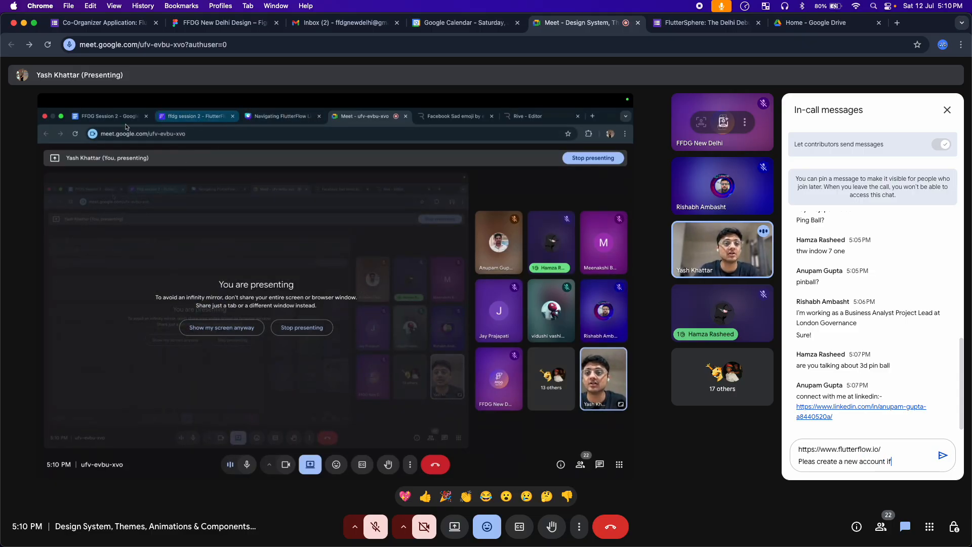
text(yo haven)
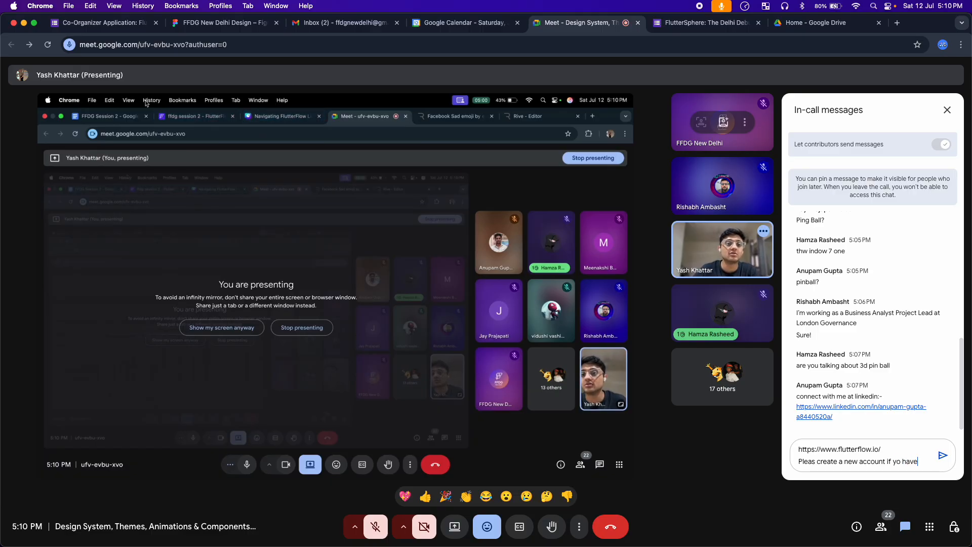
text('t)
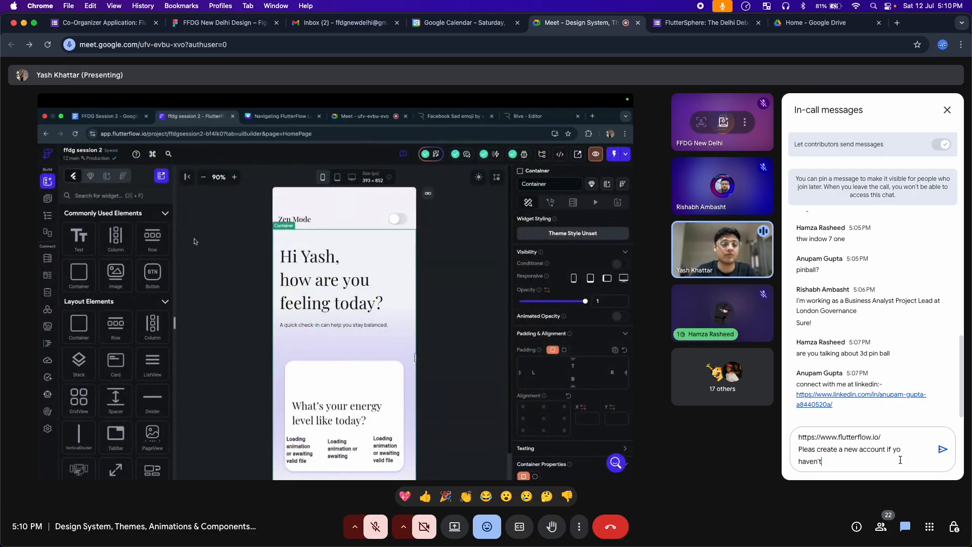
key(Return)
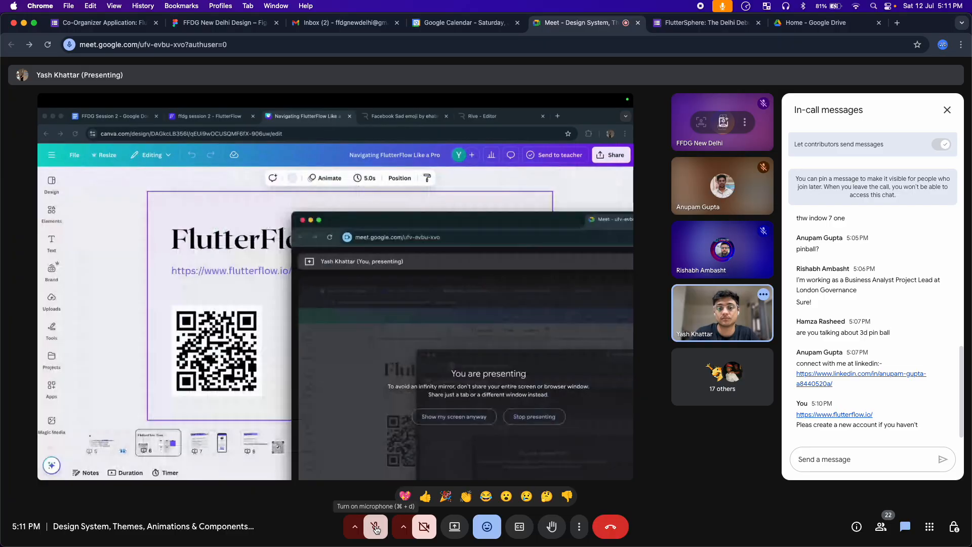
Unmute the microphone from the bottom toolbar
click(376, 530)
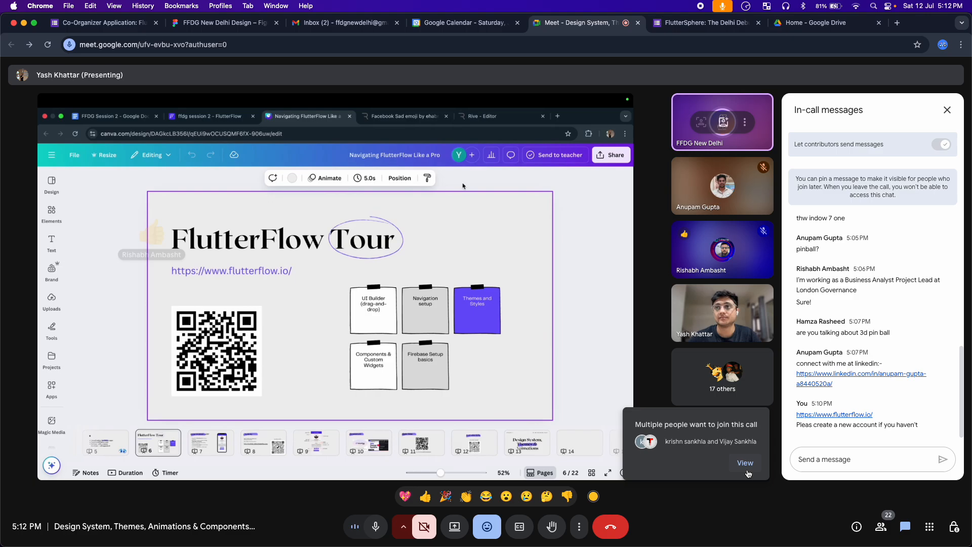
Open the People panel from the join notification to see who is waiting
click(745, 462)
Admit both waiting people into the call and close the People panel
click(923, 241)
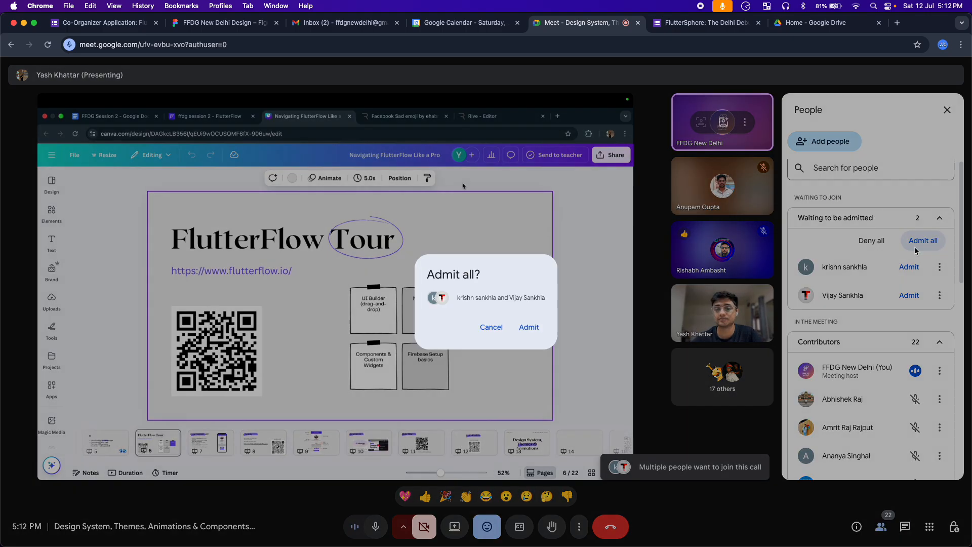
click(525, 331)
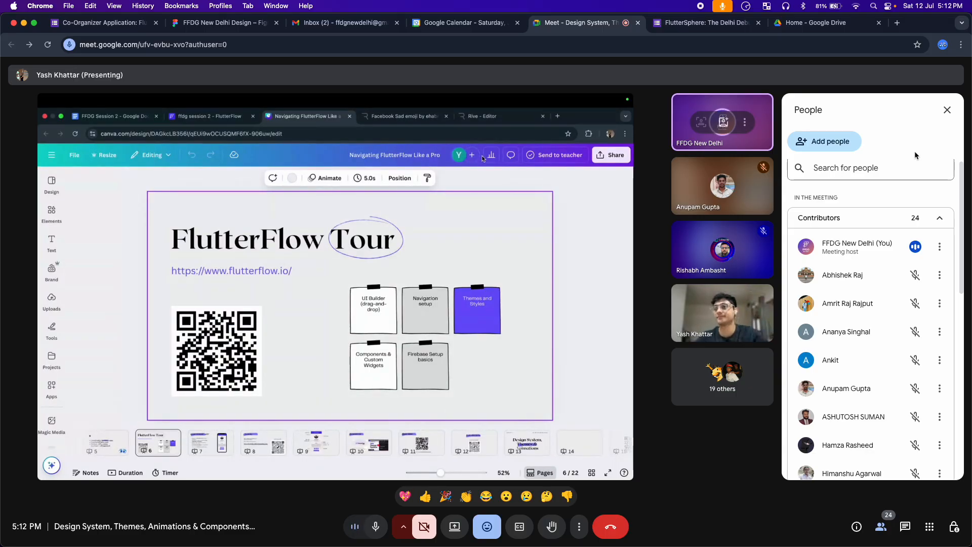
click(945, 111)
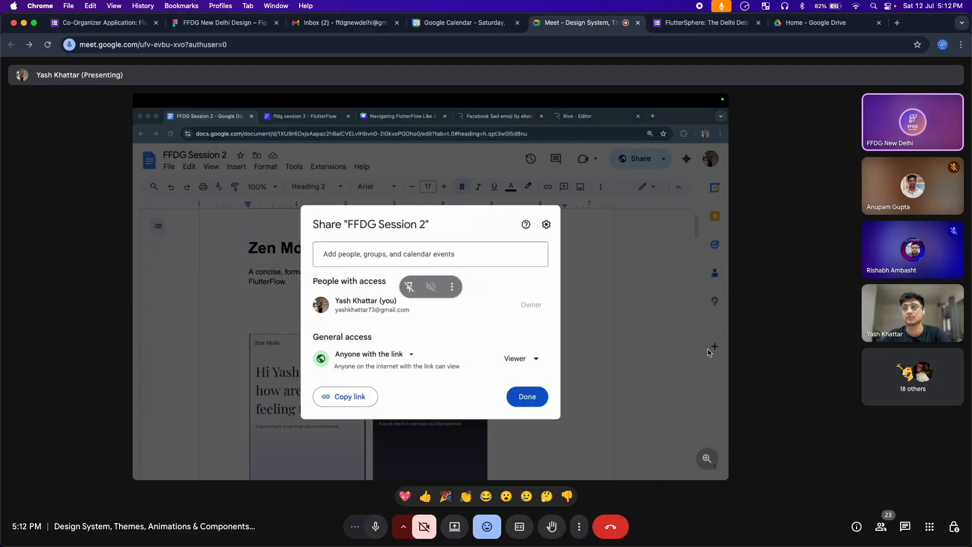
Open the in-call chat beside the presentation and mute the microphone
click(905, 527)
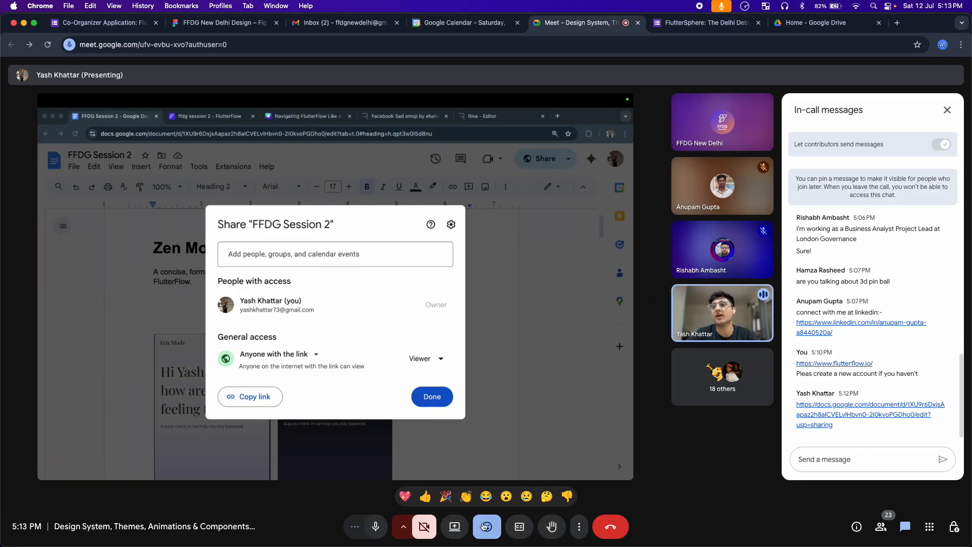
click(378, 526)
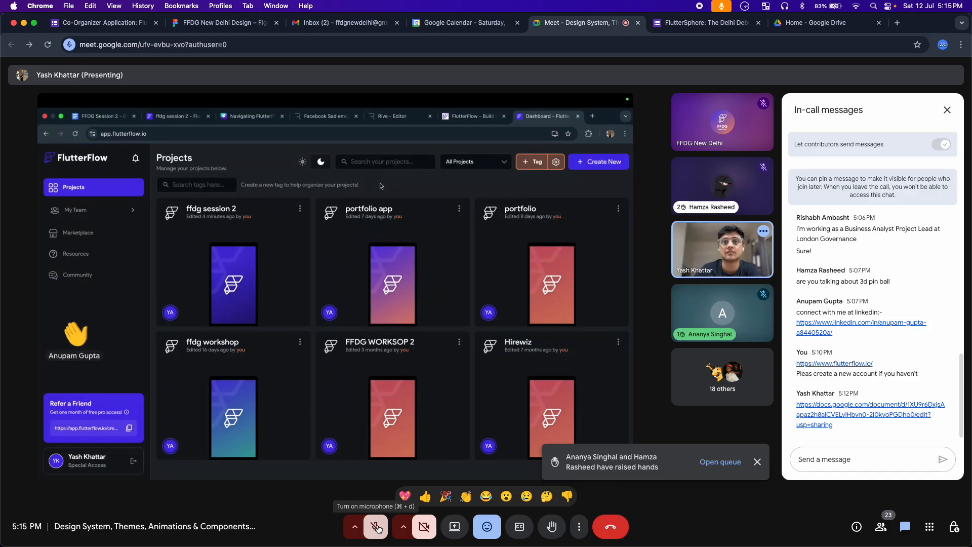
Turn the microphone back on while the FlutterFlow Projects dashboard is shared
click(377, 527)
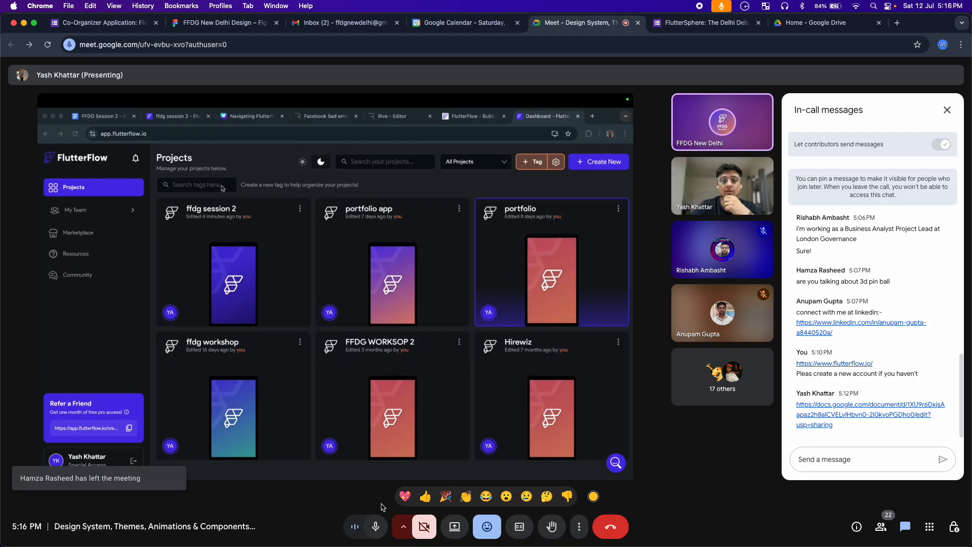
Mute the microphone while the presenter creates the Zen Mode project
click(381, 527)
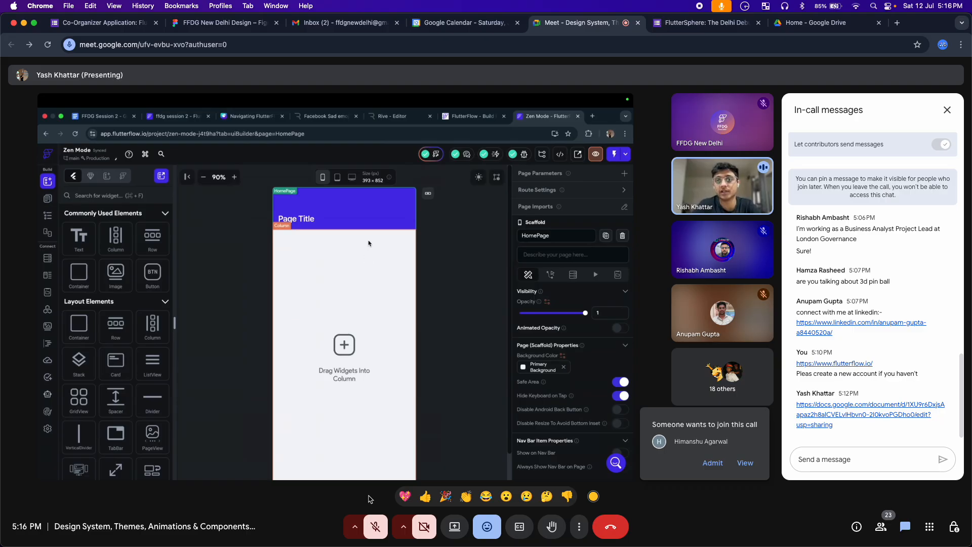
Admit the person asking to join the call
click(702, 465)
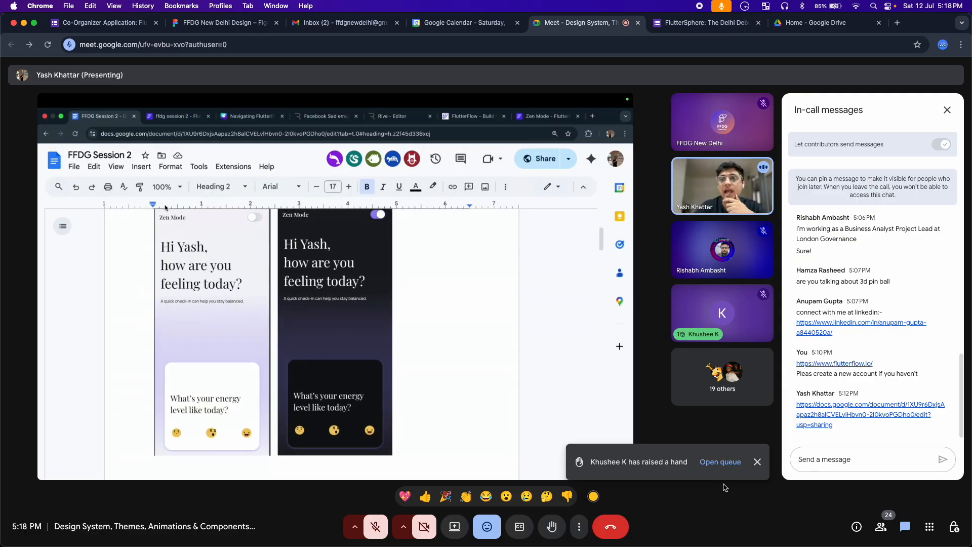
Dismiss the raised-hand alert, admit the next guest, and open the Meeting tools panel
click(758, 462)
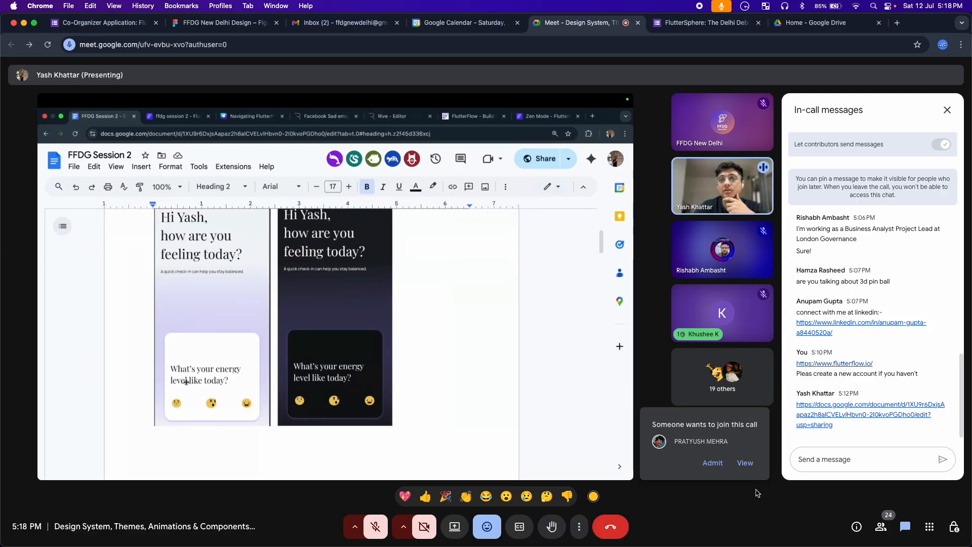
click(713, 462)
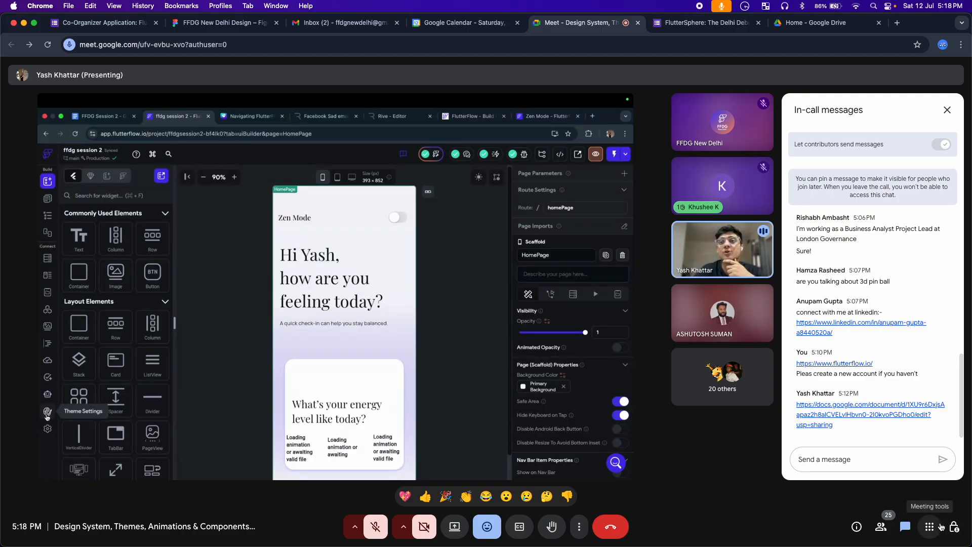
click(936, 528)
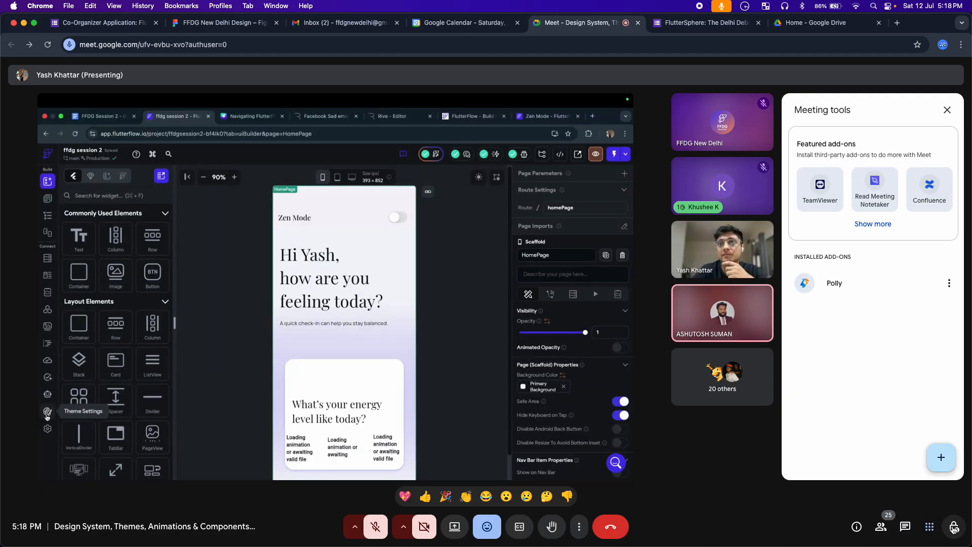
Look over the People list and a participant's pin options, then return to the in-call chat
click(881, 527)
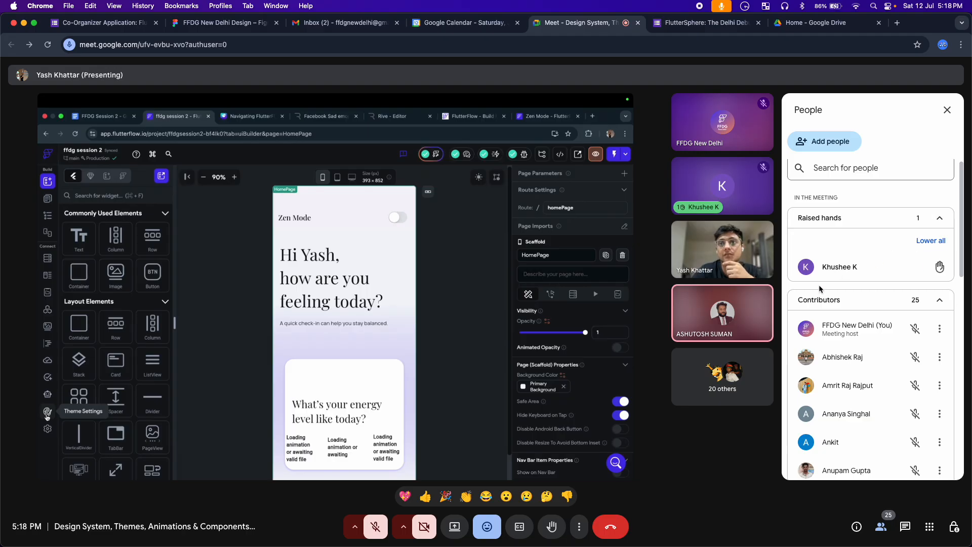
scroll(861, 274, up, 1)
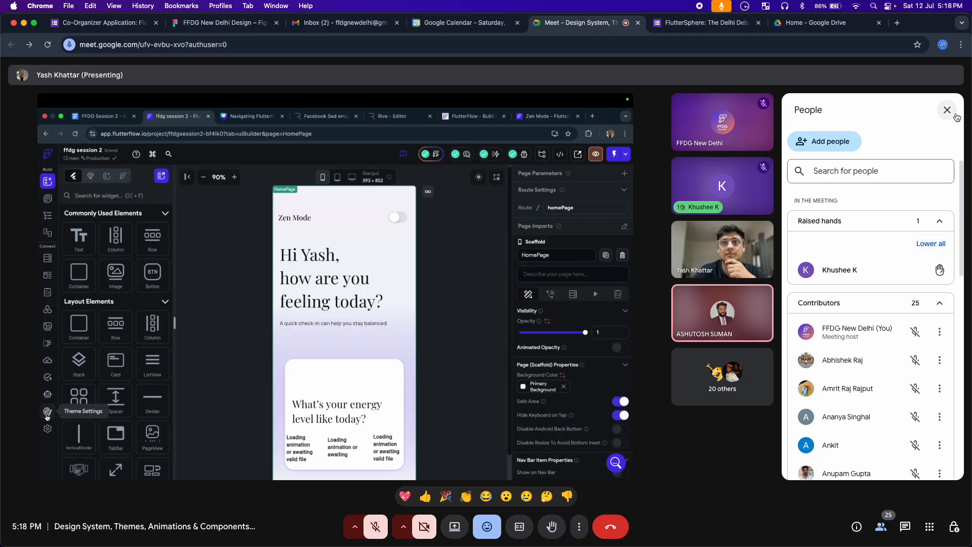
scroll(899, 243, down, 2)
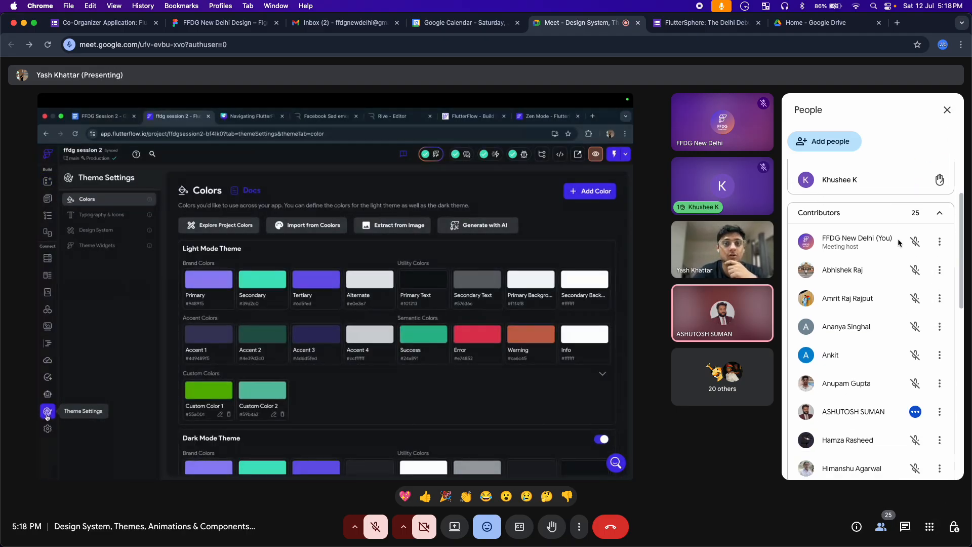
scroll(899, 242, down, 3)
click(940, 314)
mouse_move(906, 345)
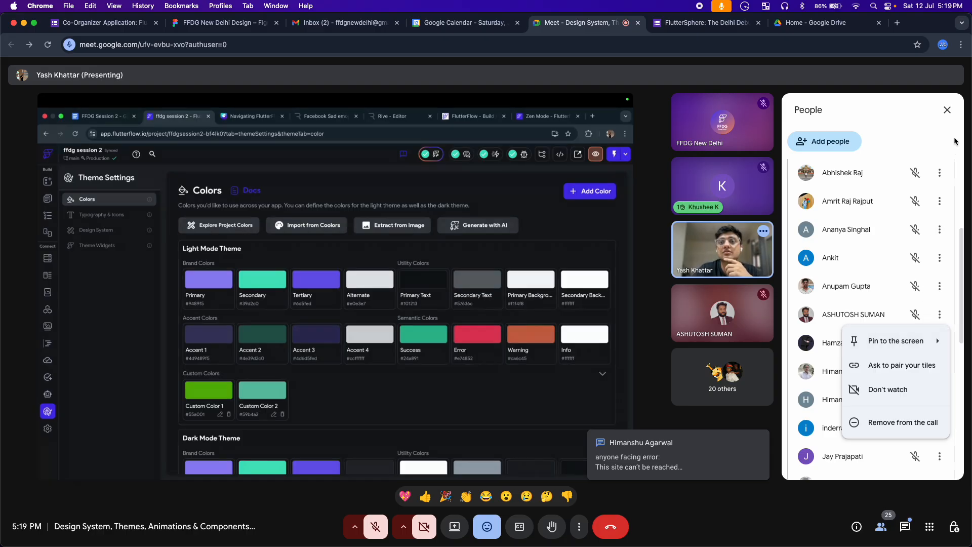
click(947, 110)
click(906, 527)
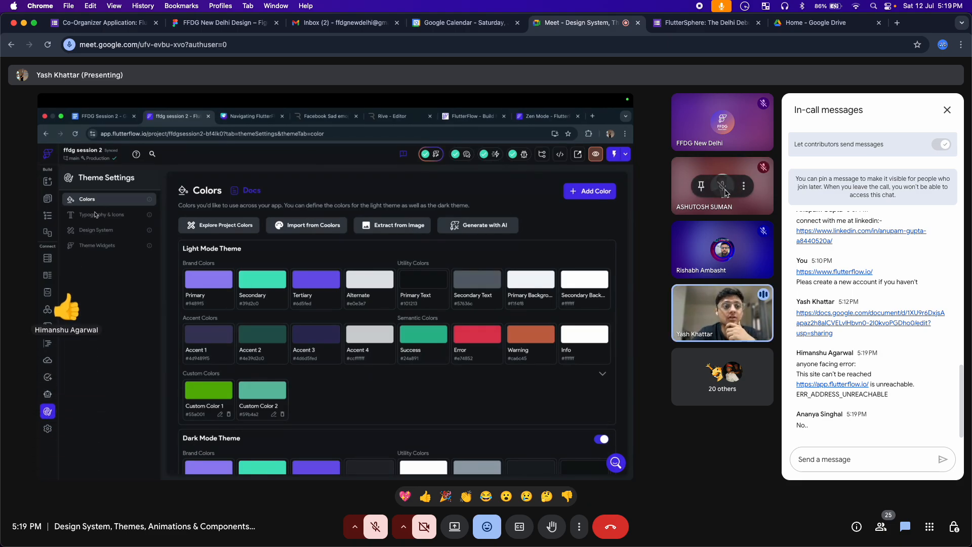
Mute the unmuted participant's microphone for everyone and confirm in the 'Mute for everyone' dialog
click(722, 186)
click(565, 328)
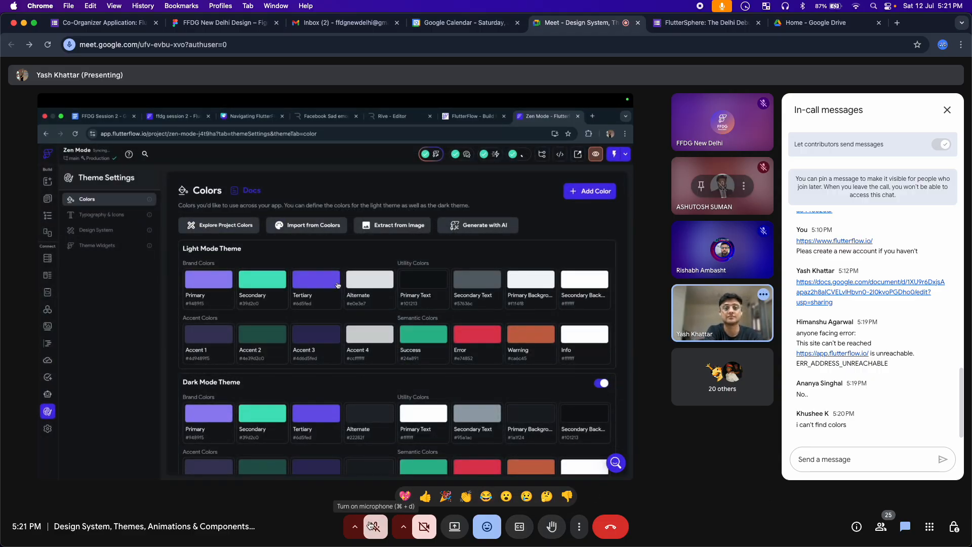
Unmute twice to speak briefly, end with the microphone muted, and close the reactions bar
click(371, 526)
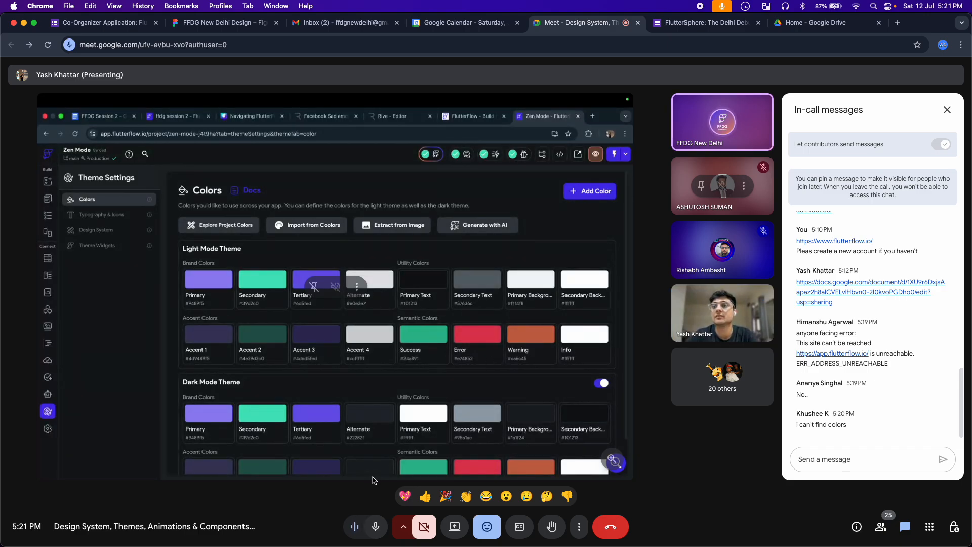
click(377, 527)
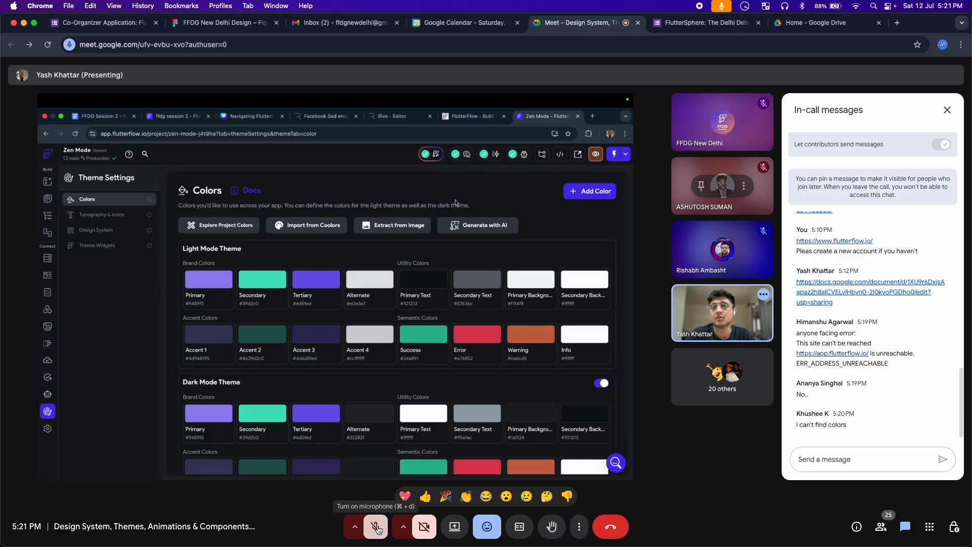
click(377, 530)
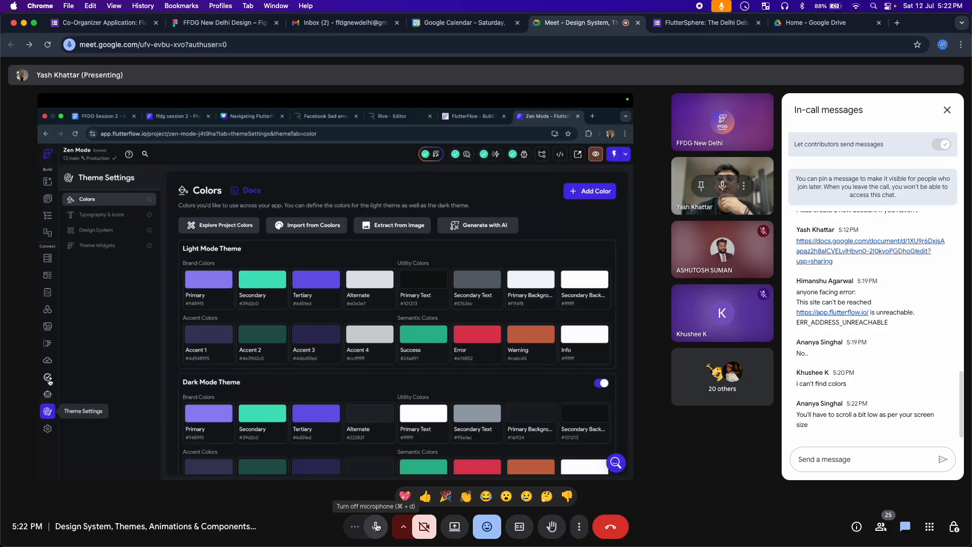
click(377, 527)
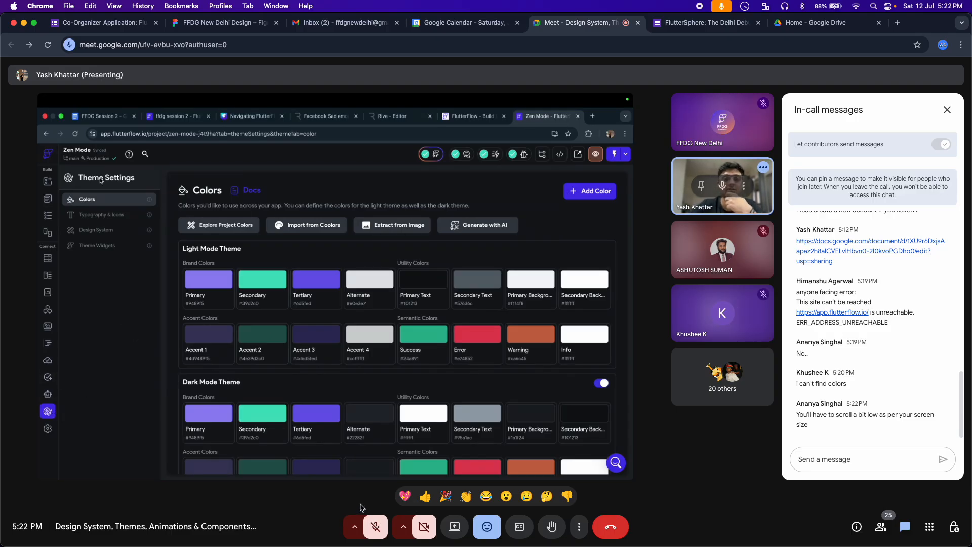
click(487, 527)
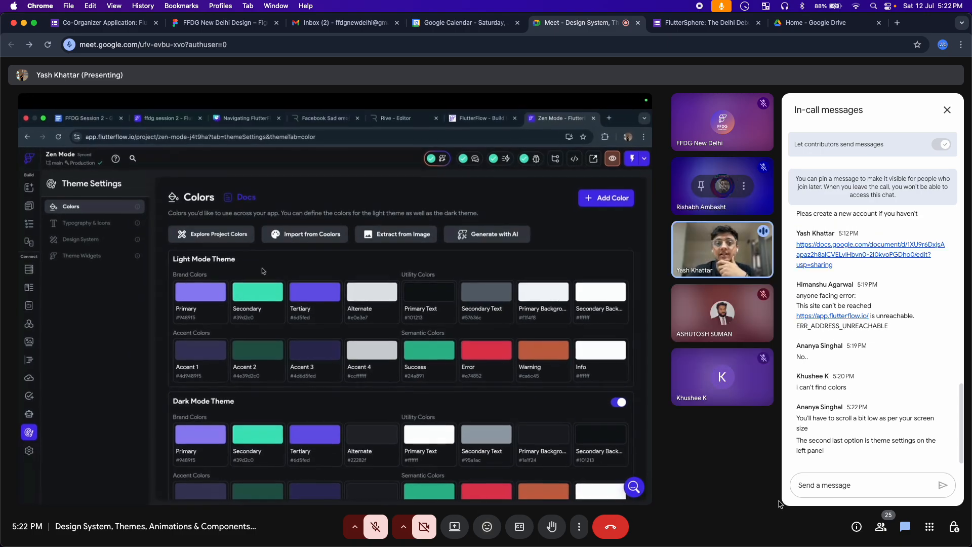
click(841, 480)
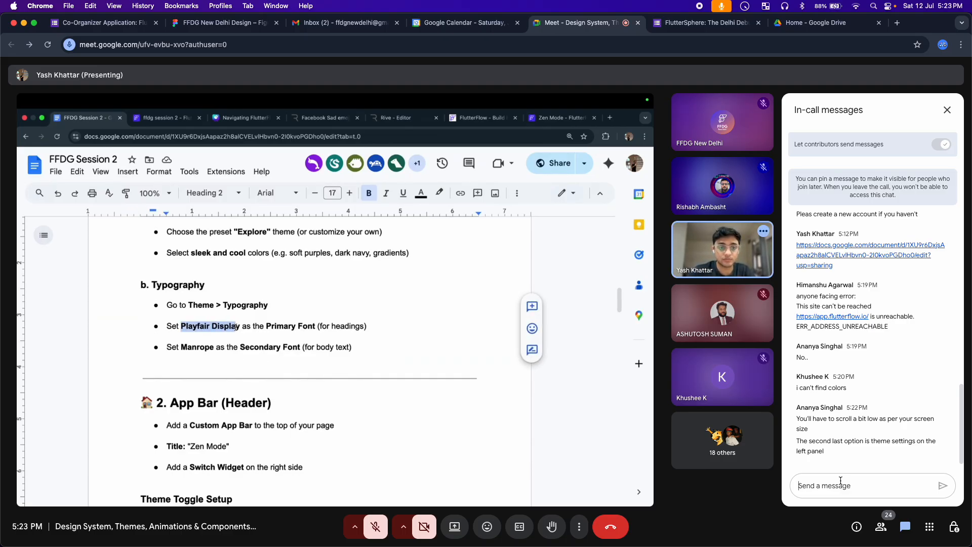
Send the copied Docs link in chat with the note 'The doc' and pin that message
drag(833, 266, 794, 252)
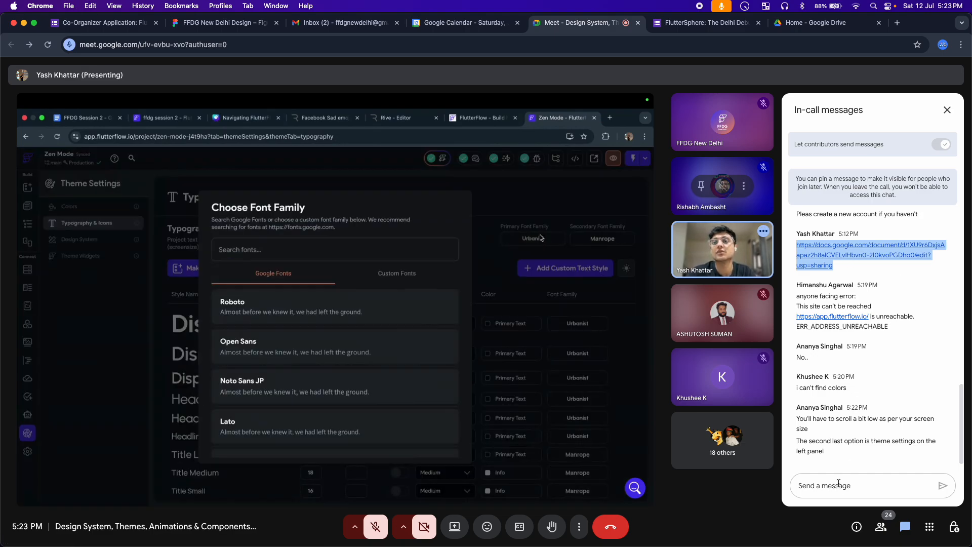
click(838, 484)
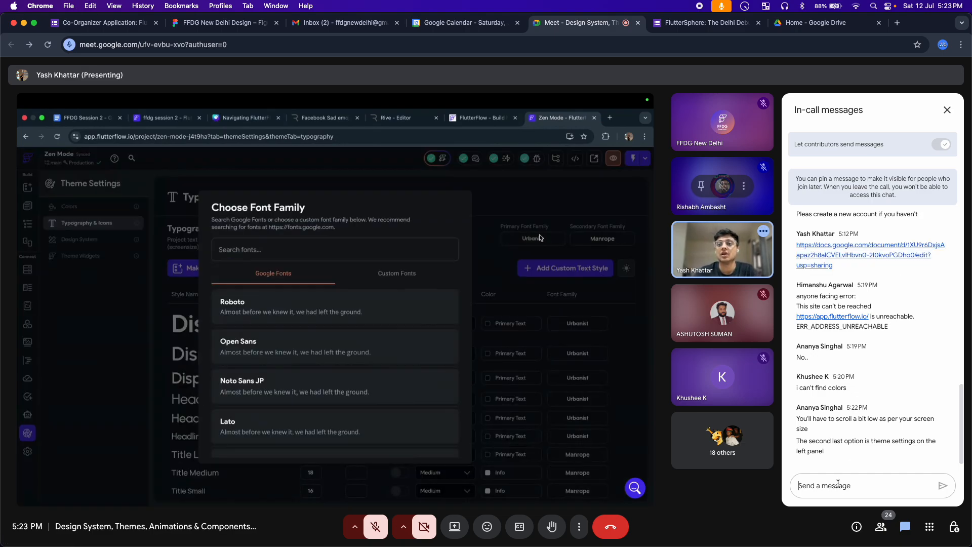
key(shift+Return)
key(shift+Return)
text(Th)
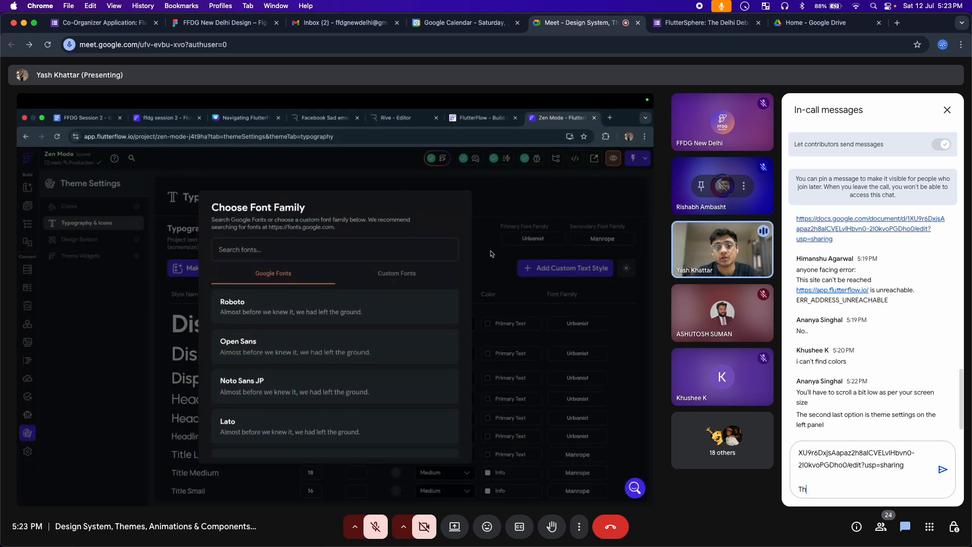
text(e doc)
key(Return)
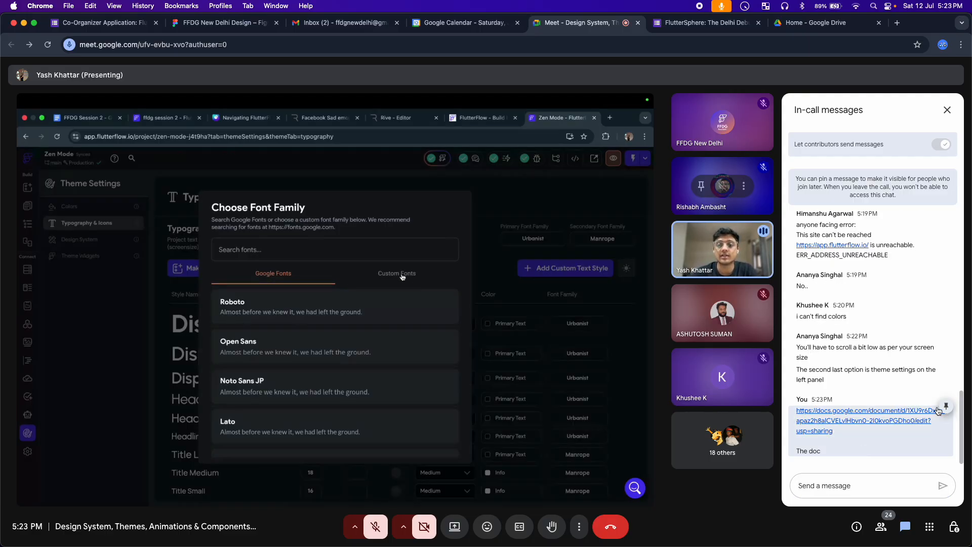
click(946, 407)
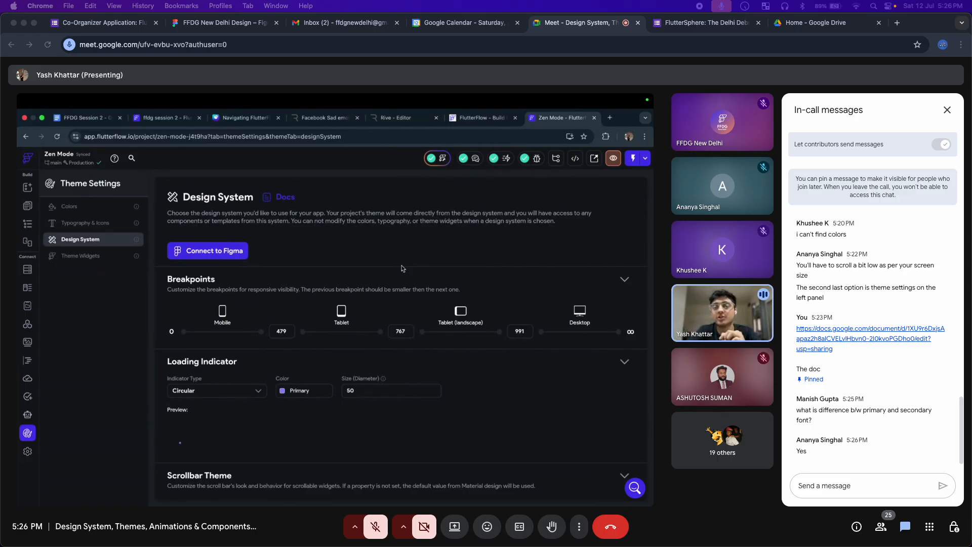
click(827, 487)
key(super+v)
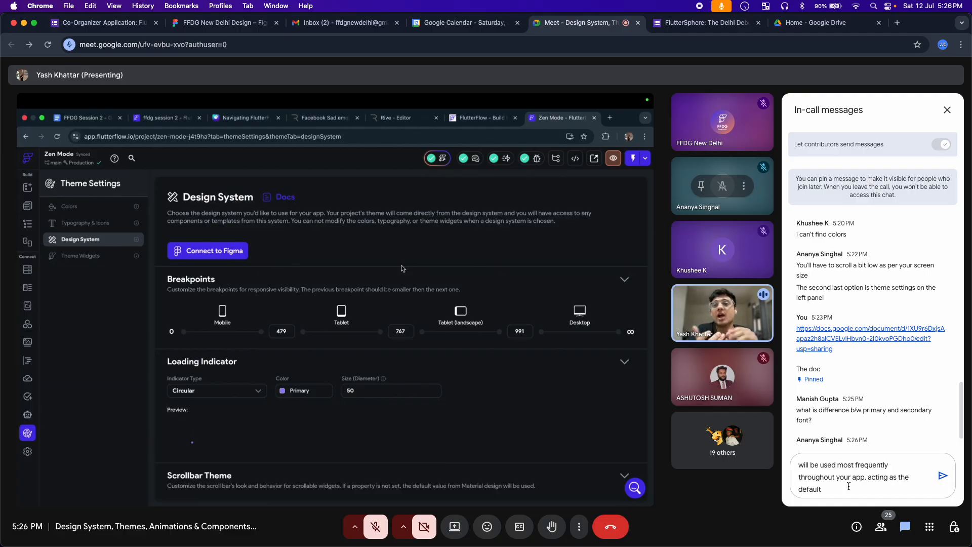
text(.)
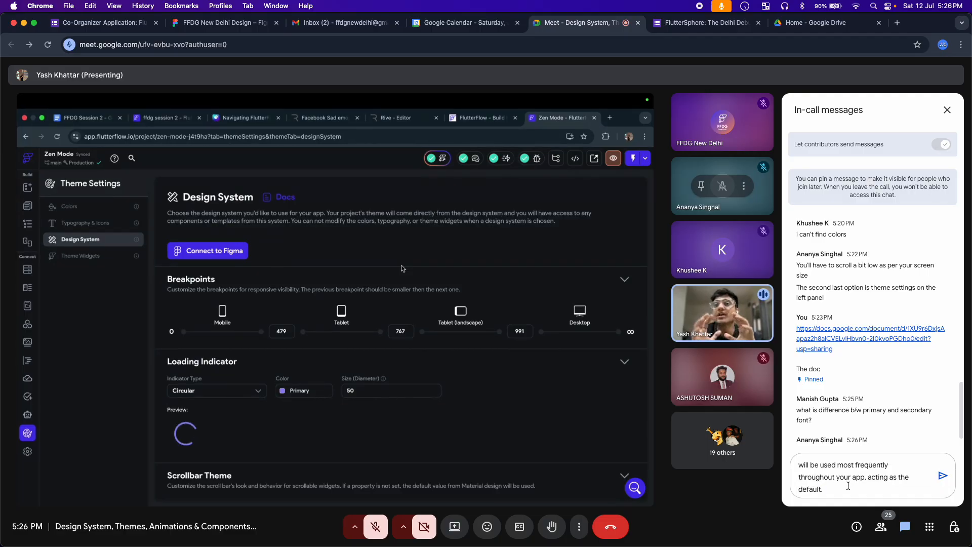
key(shift+Return)
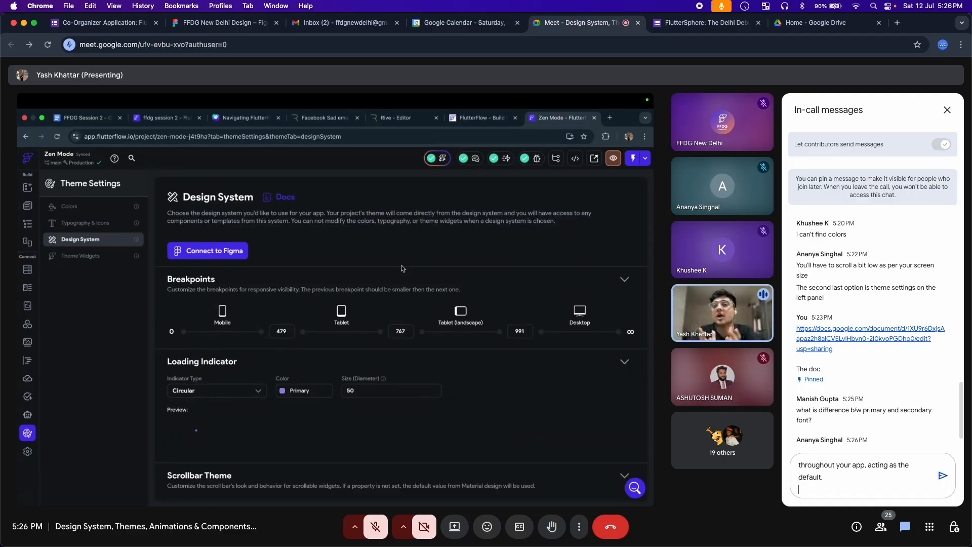
key(super+Tab)
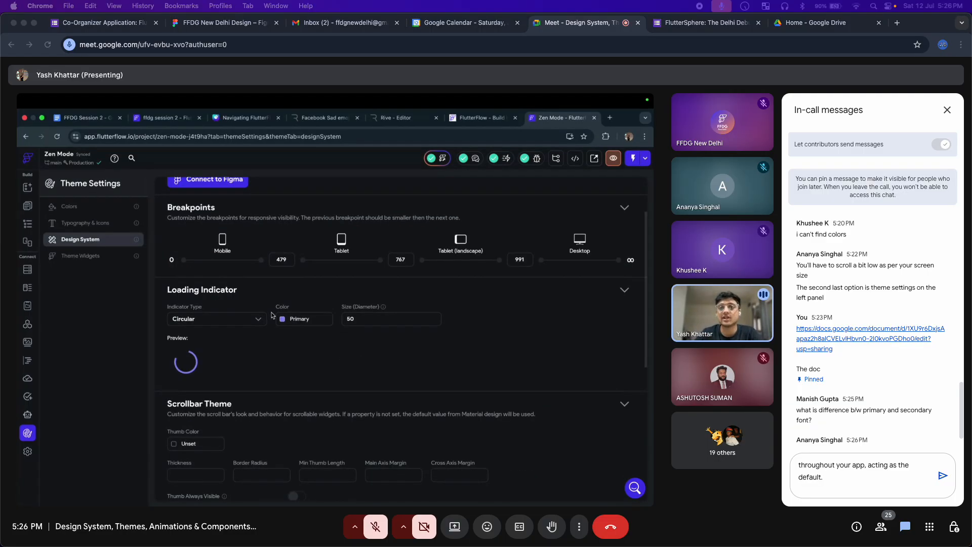
click(810, 492)
text(The Secondary Font Family provides a complementary font that introduces slight variation or contrast to the primary font.)
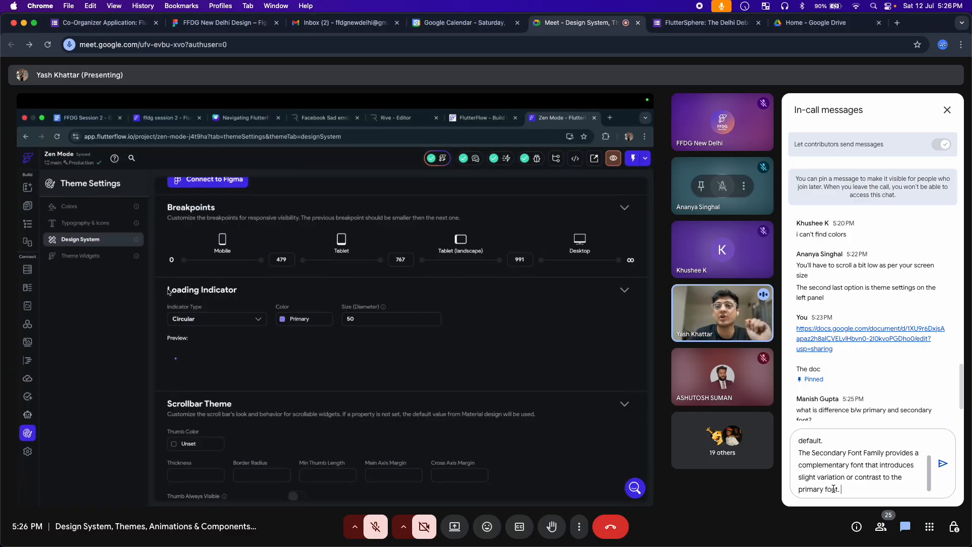
key(Return)
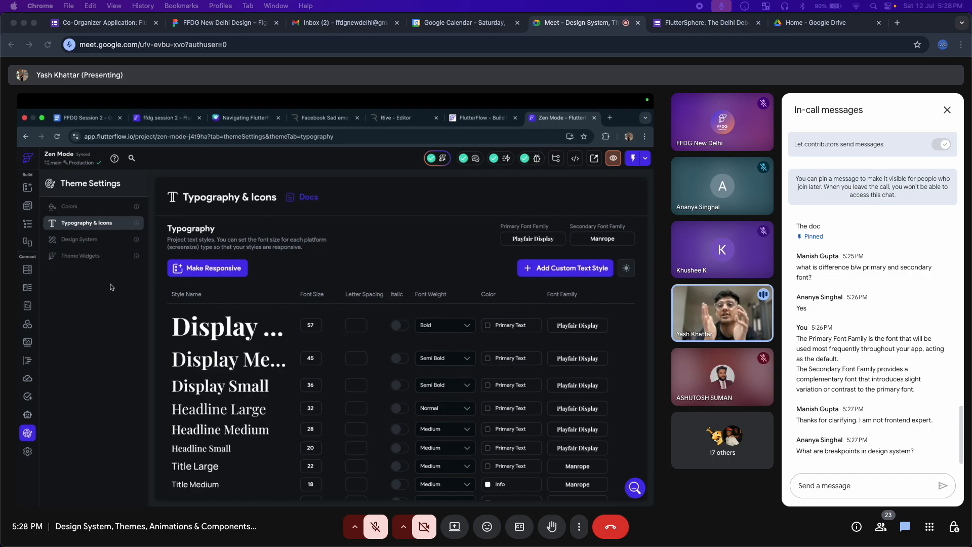
click(914, 450)
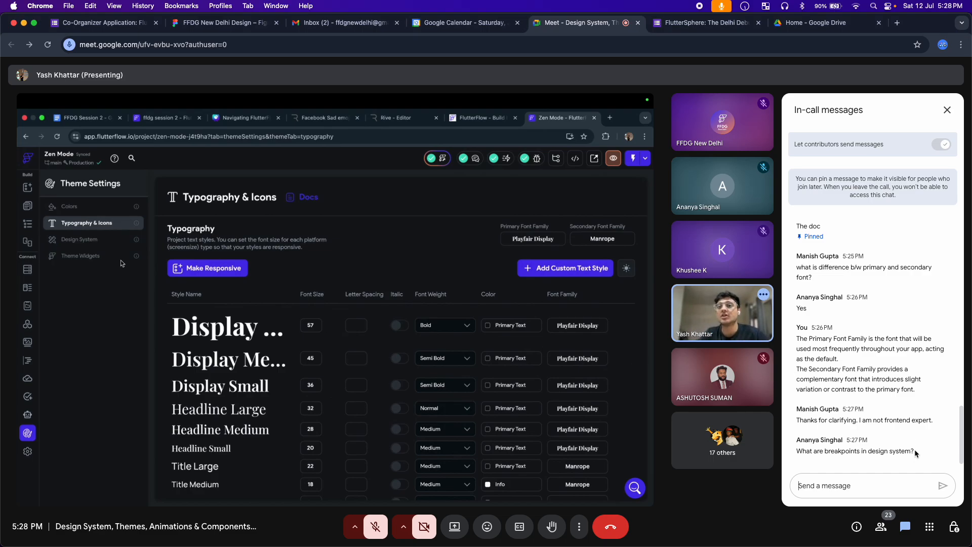
drag(914, 449, 796, 452)
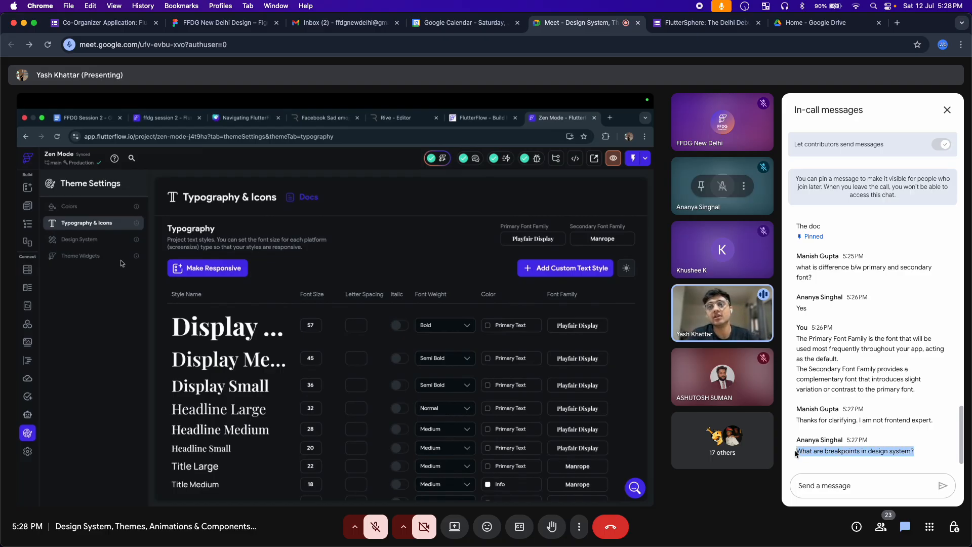
click(930, 463)
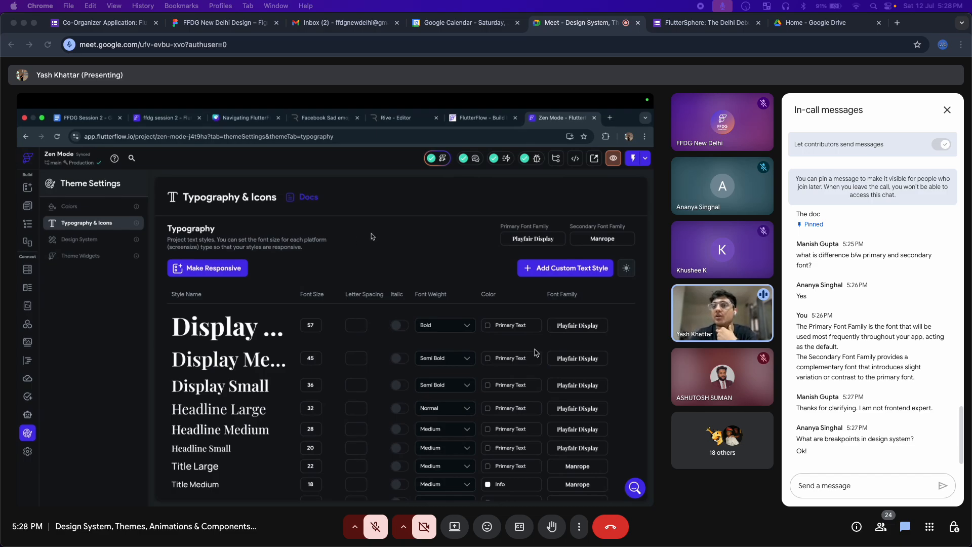
click(384, 527)
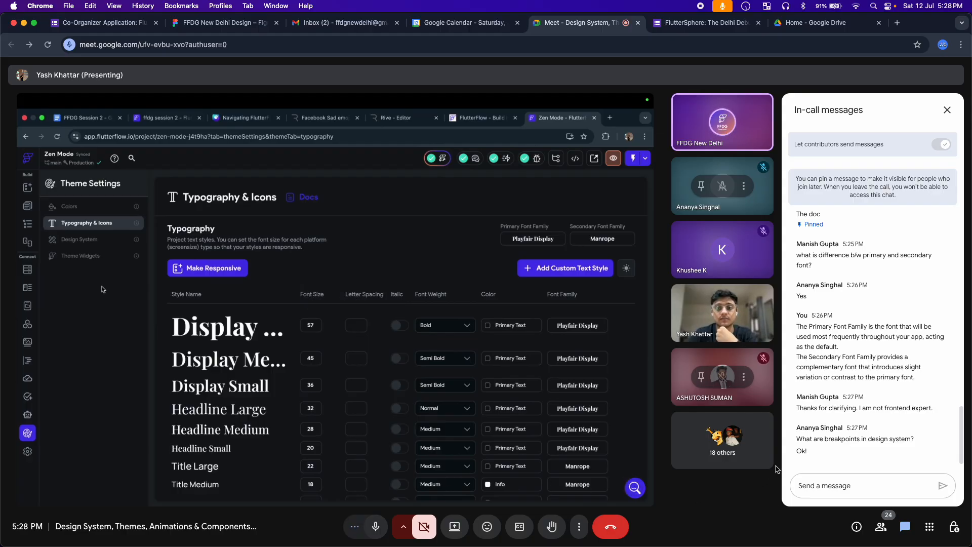
click(376, 527)
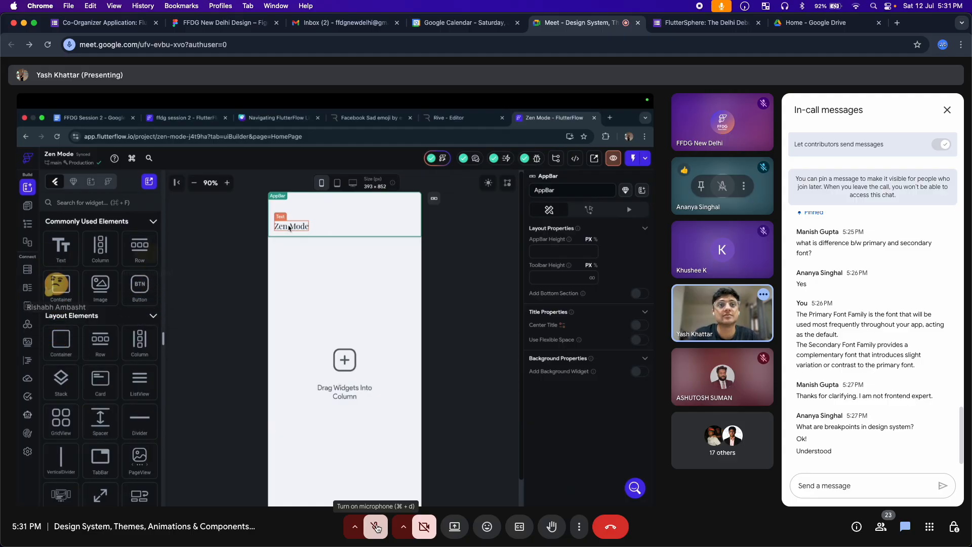
Unmute briefly to speak, mute again, and bring up the emoji reactions bar
click(376, 527)
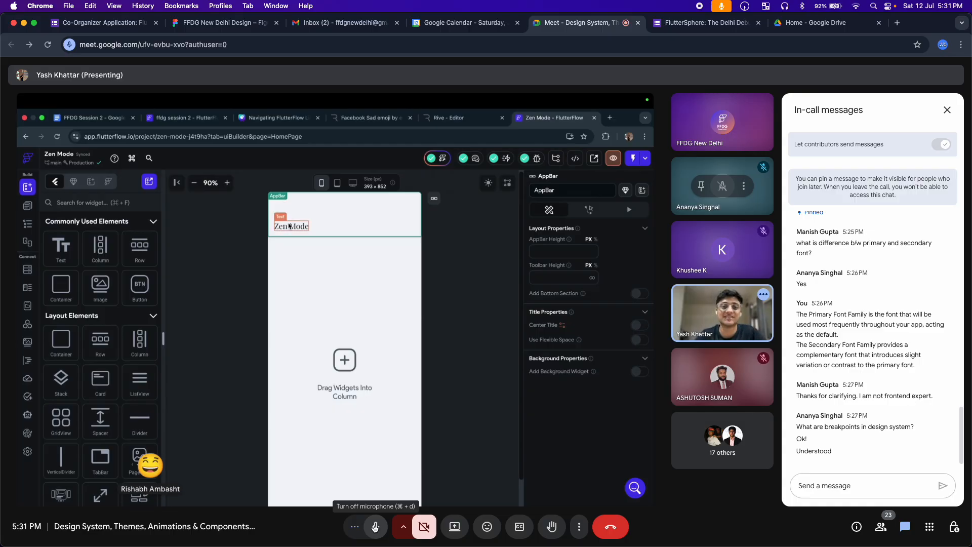
click(375, 527)
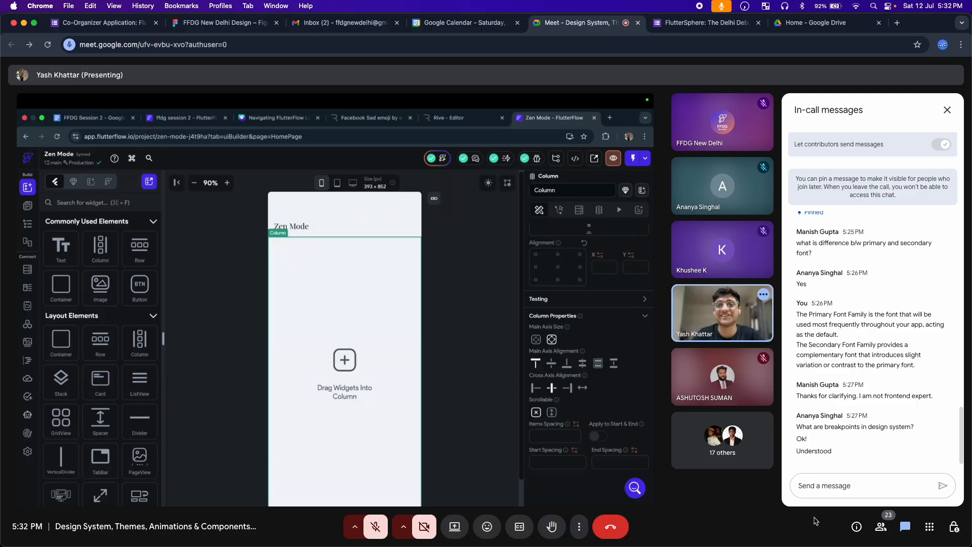
click(487, 527)
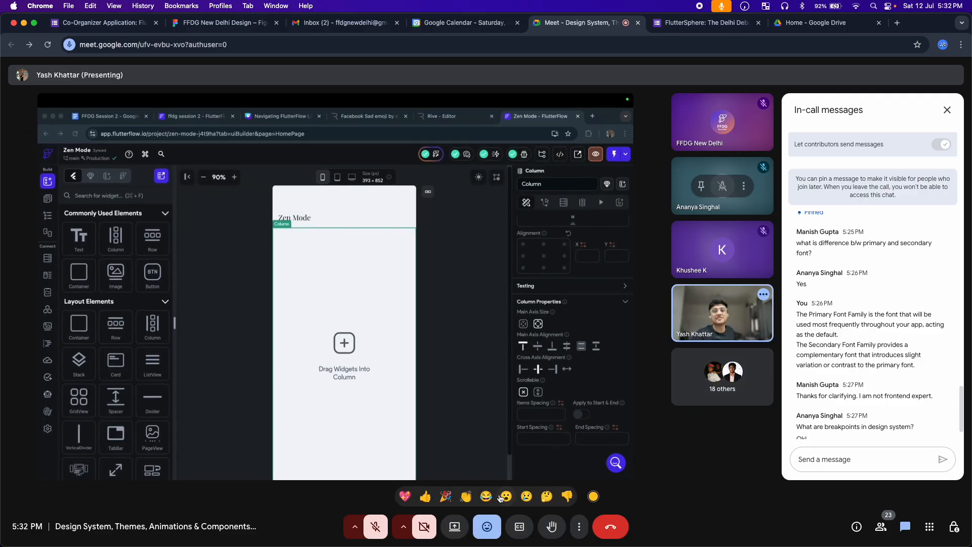
Send a 😂 reaction, close the reaction bar, then speak twice and finish with the microphone muted
click(486, 499)
click(488, 527)
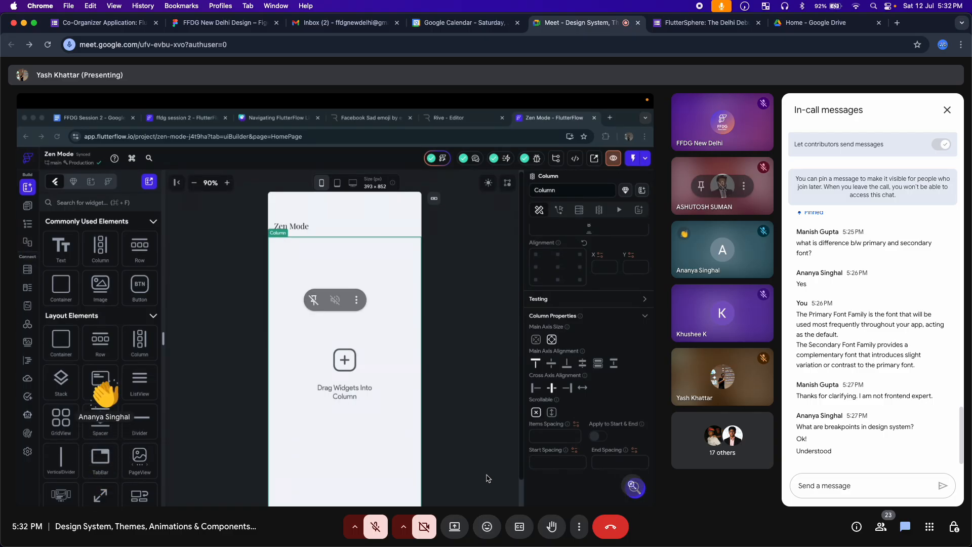
key(super+d)
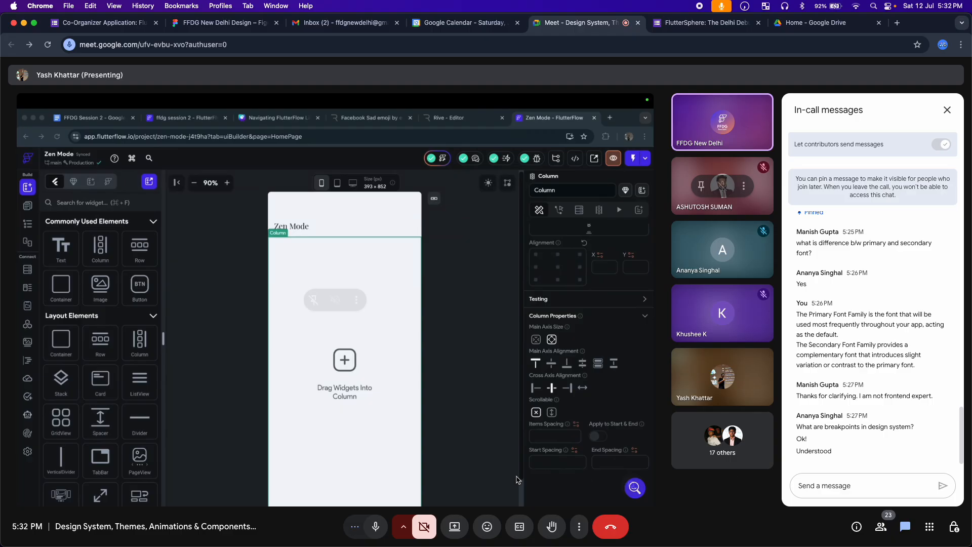
click(375, 526)
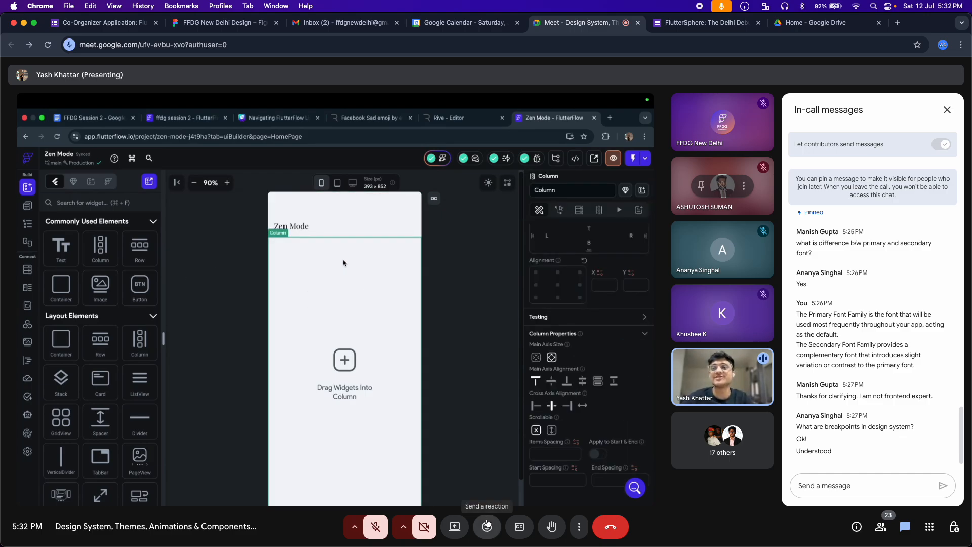
click(375, 527)
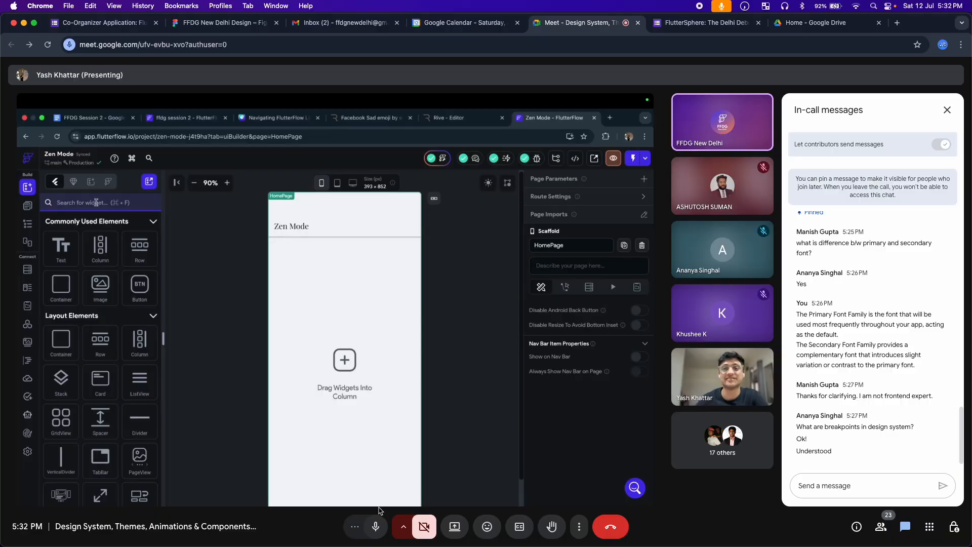
click(376, 529)
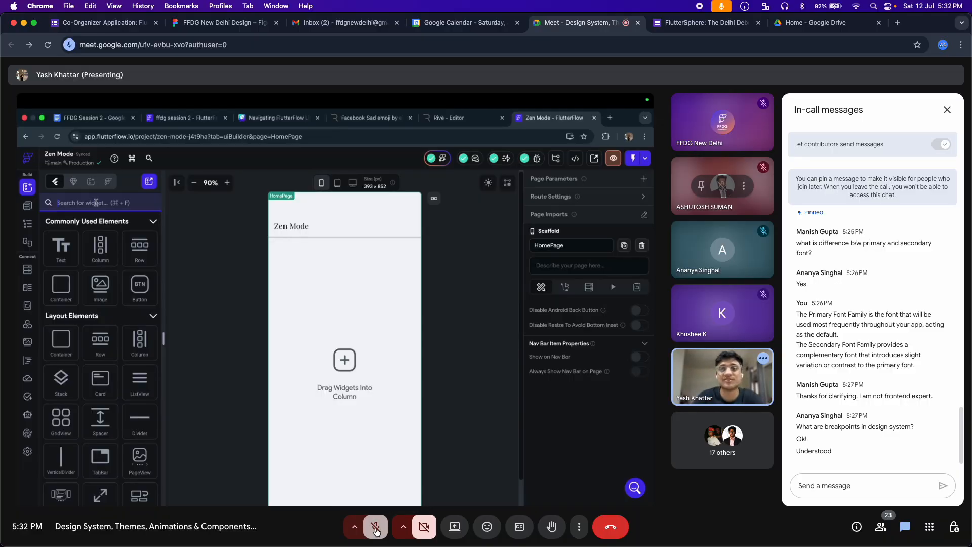
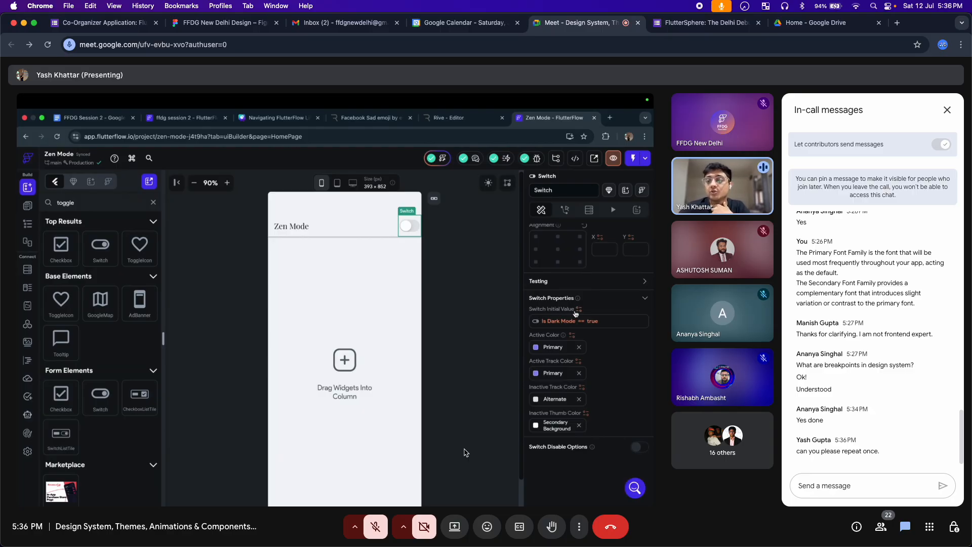
Send a chat message calling a participant 'PRO', ending with a 😎 emoji from the emoji picker
click(843, 484)
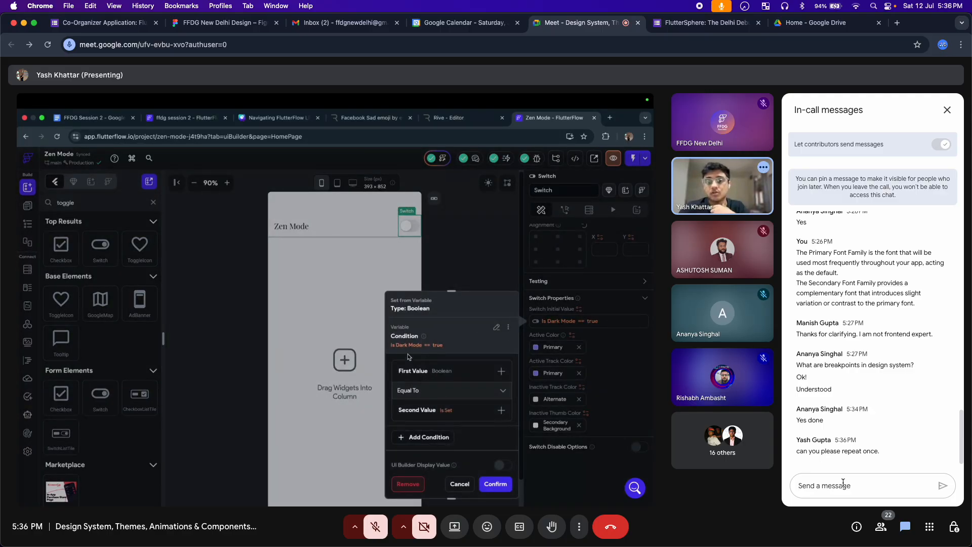
text(Ana)
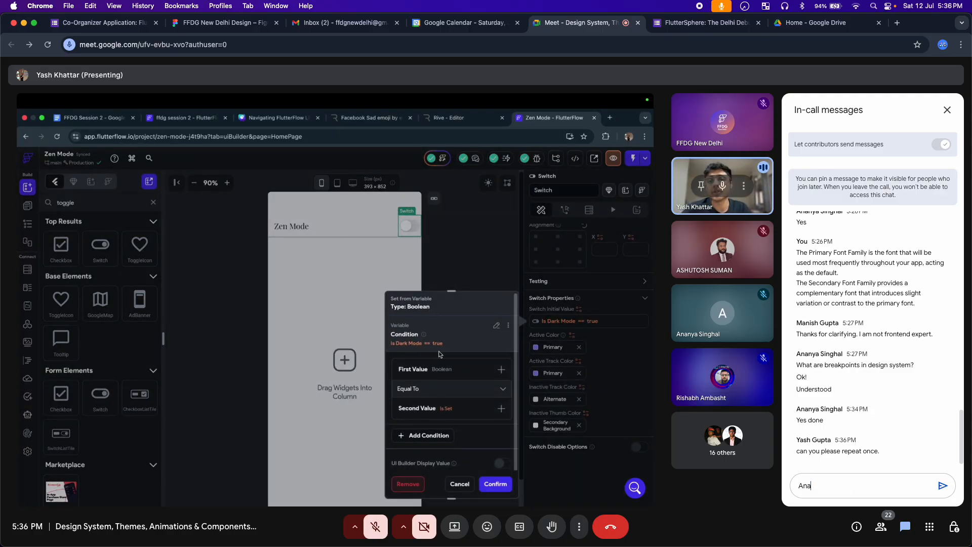
text(n)
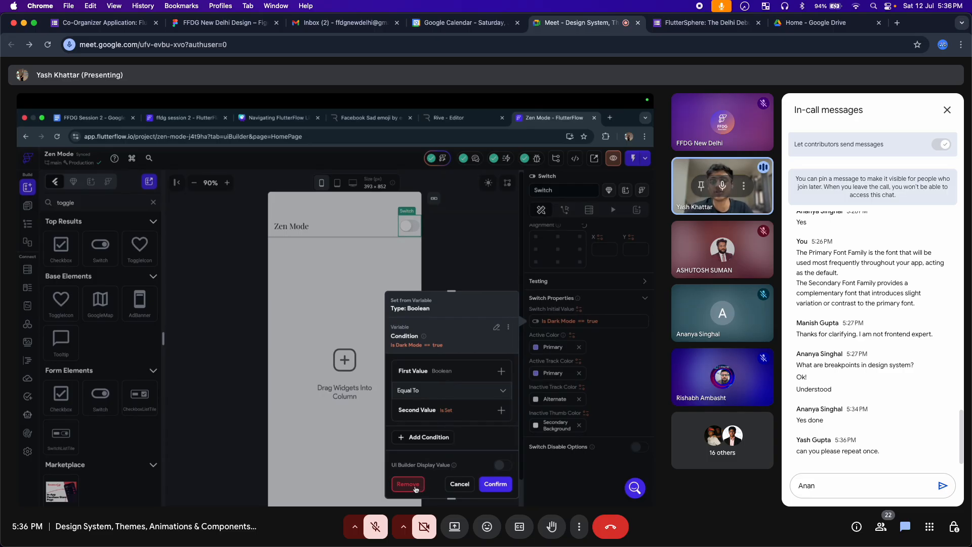
text(ya)
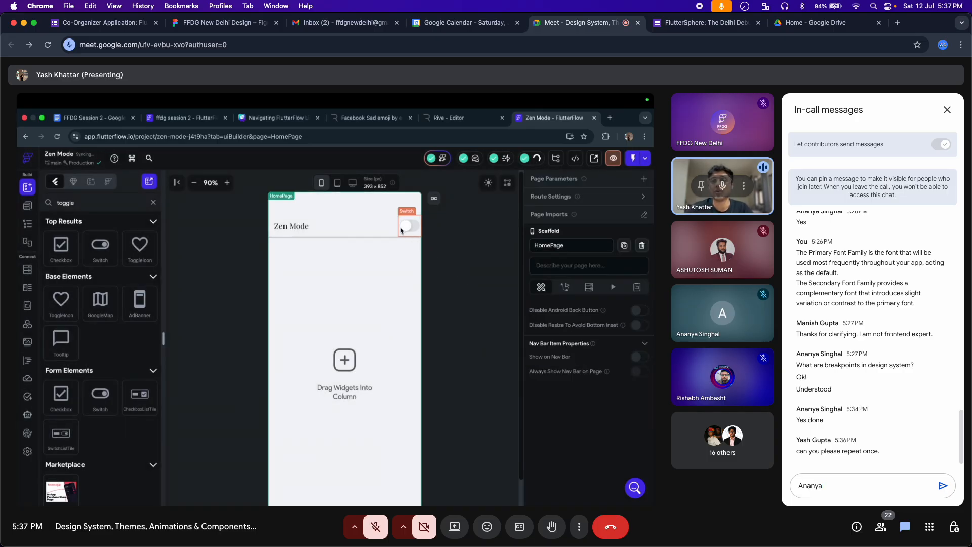
text( is PRO)
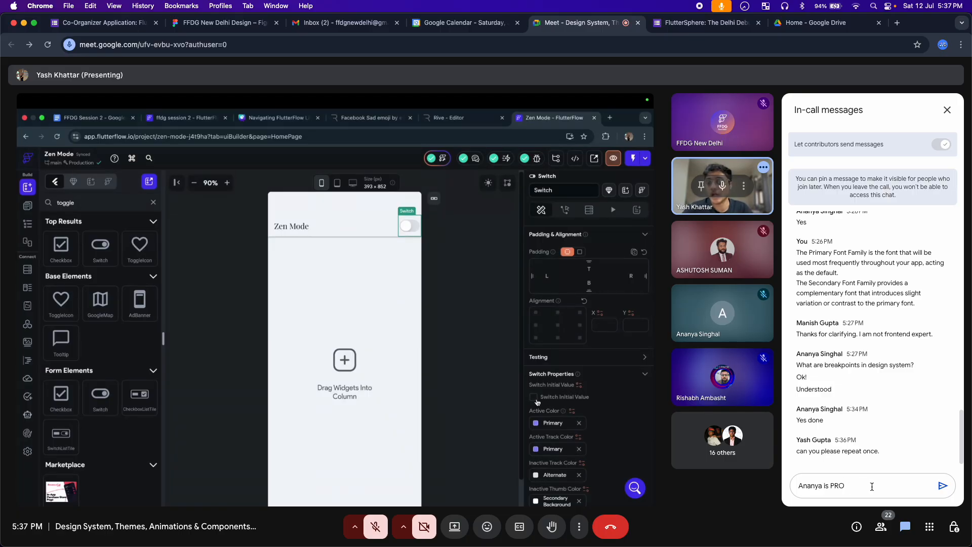
key(ctrl+super+space)
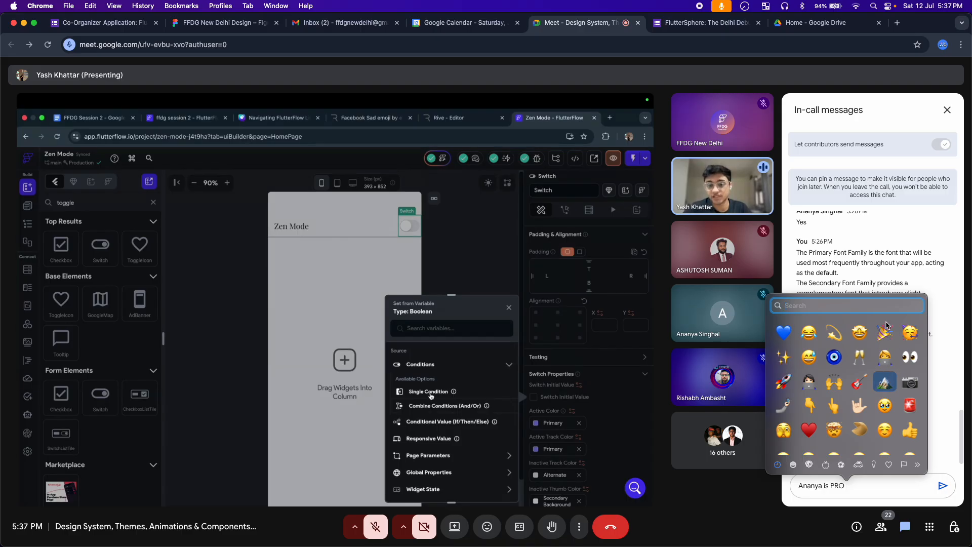
scroll(859, 405, down, 5)
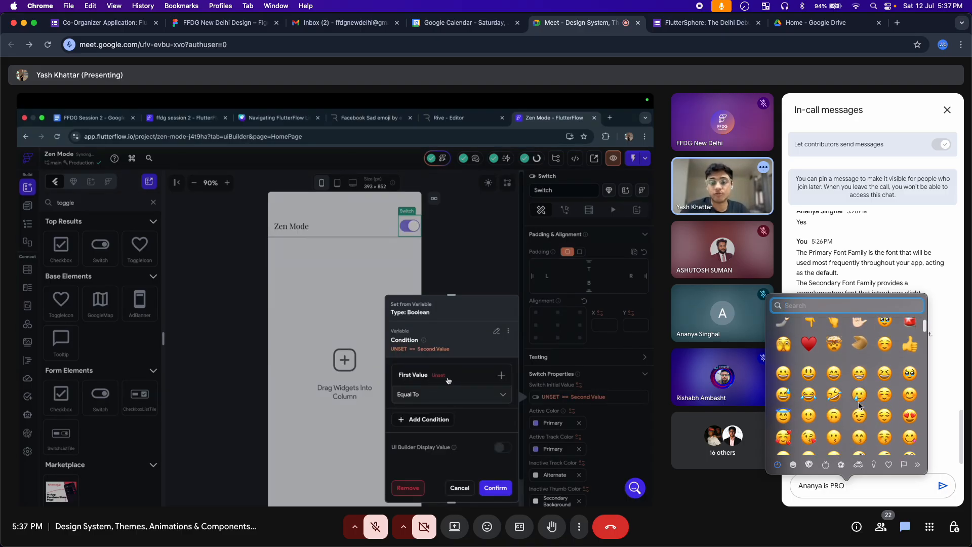
click(810, 381)
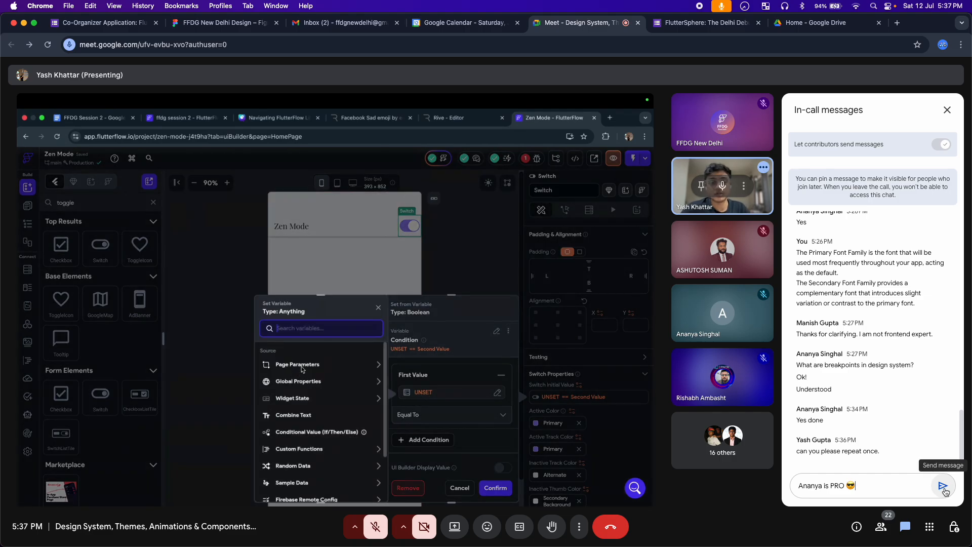
click(943, 486)
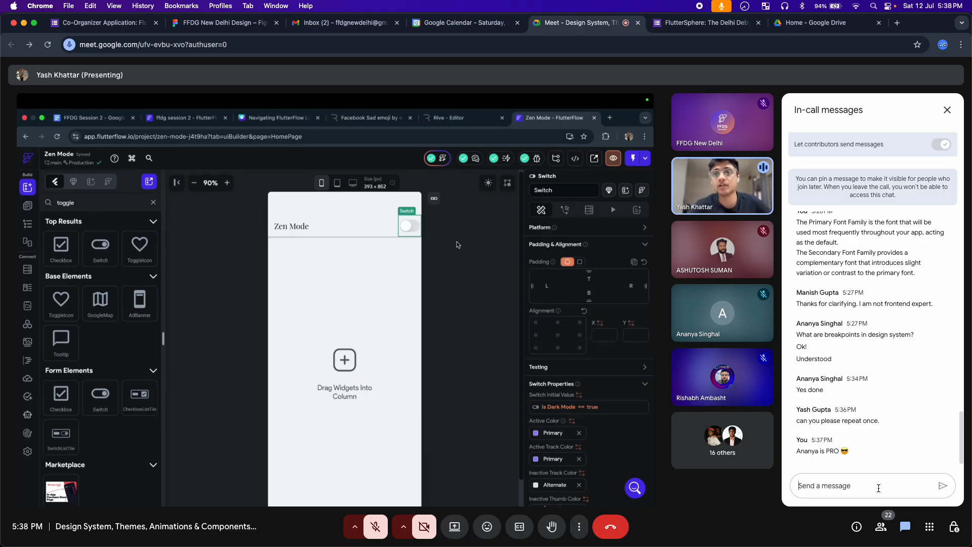
Draft 'Everybody is getting PRO' in the chat box, correcting the 'Everyvody' typo, and bring up emoji choices
click(879, 488)
text(Ever)
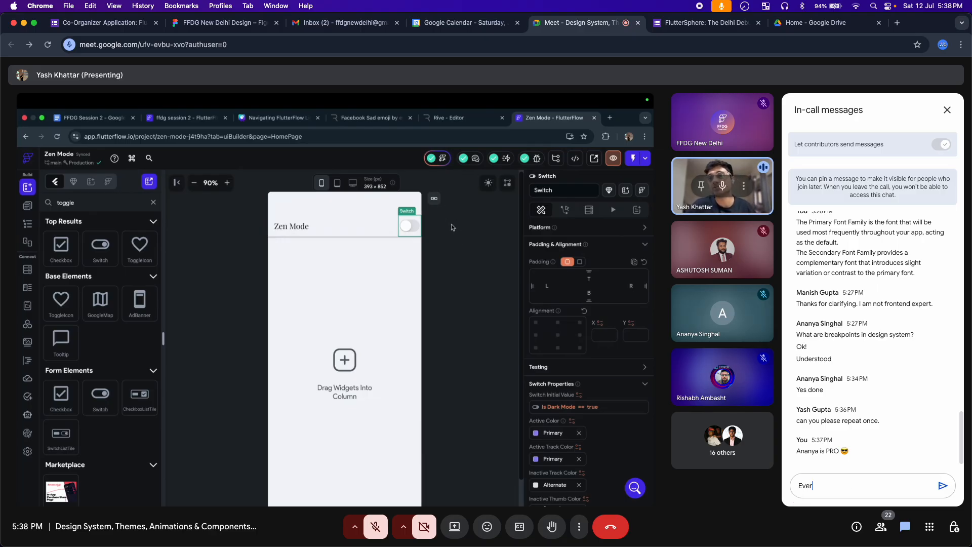
text(yvody )
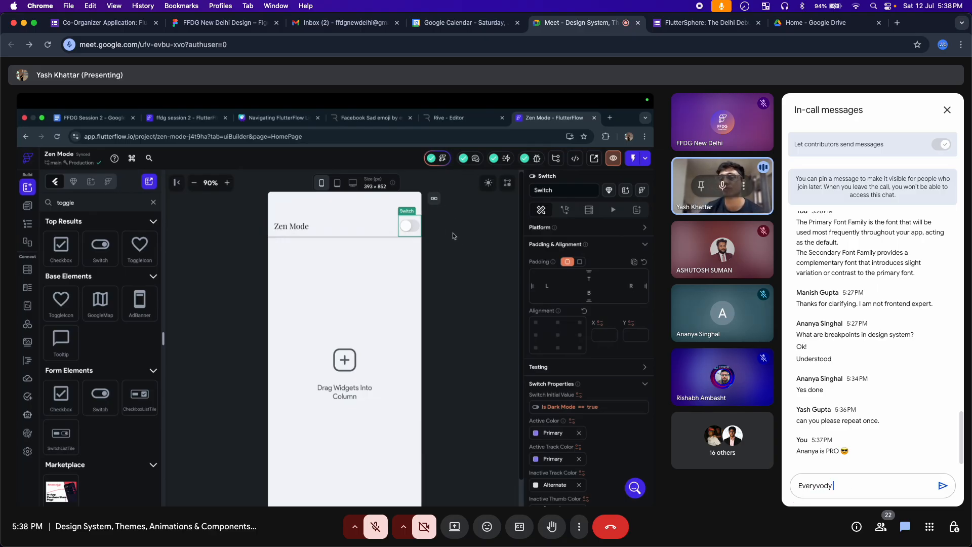
text(is)
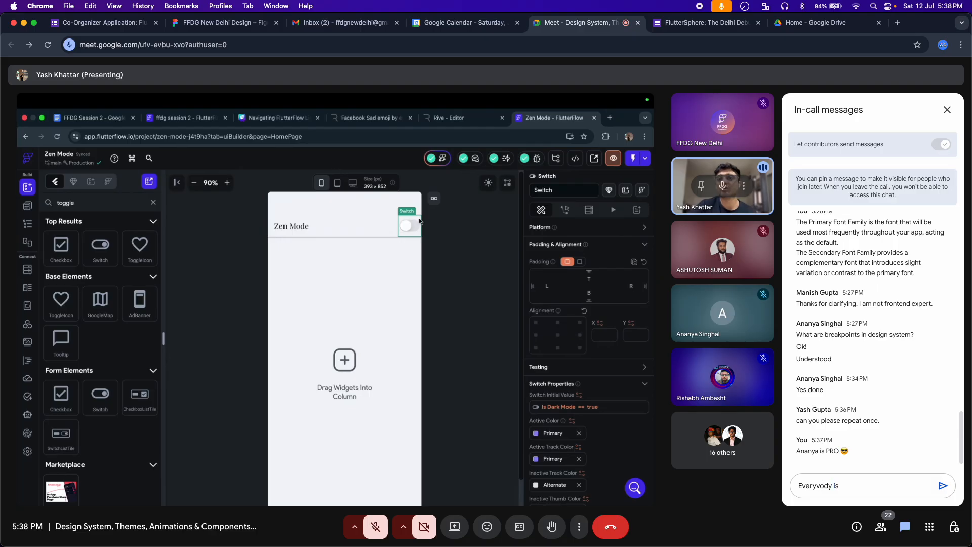
key(BackSpace)
text(b)
key(End)
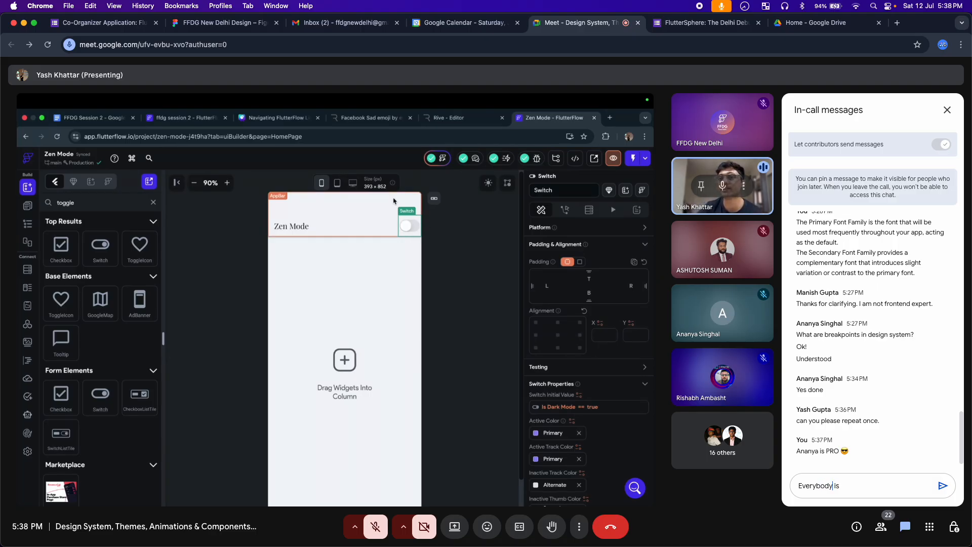
text(getting)
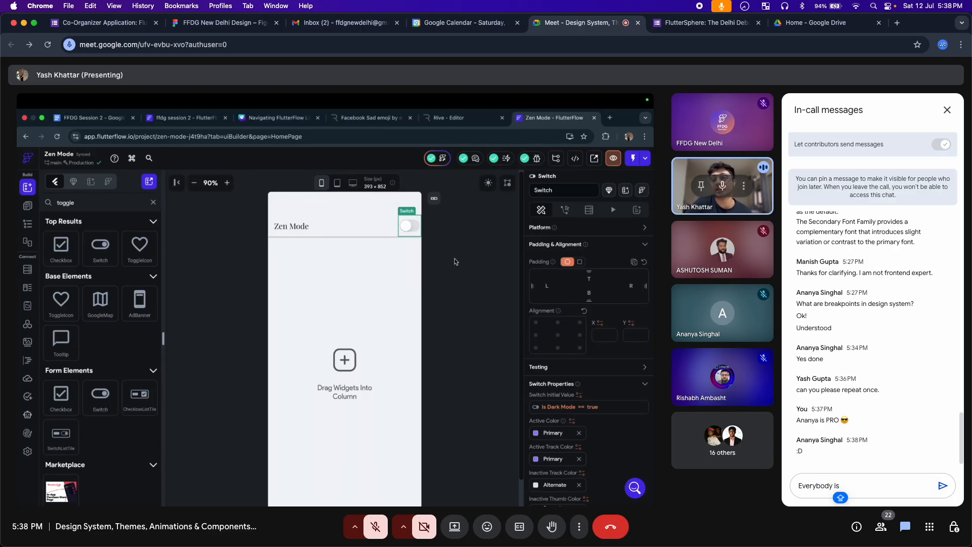
text( PRO)
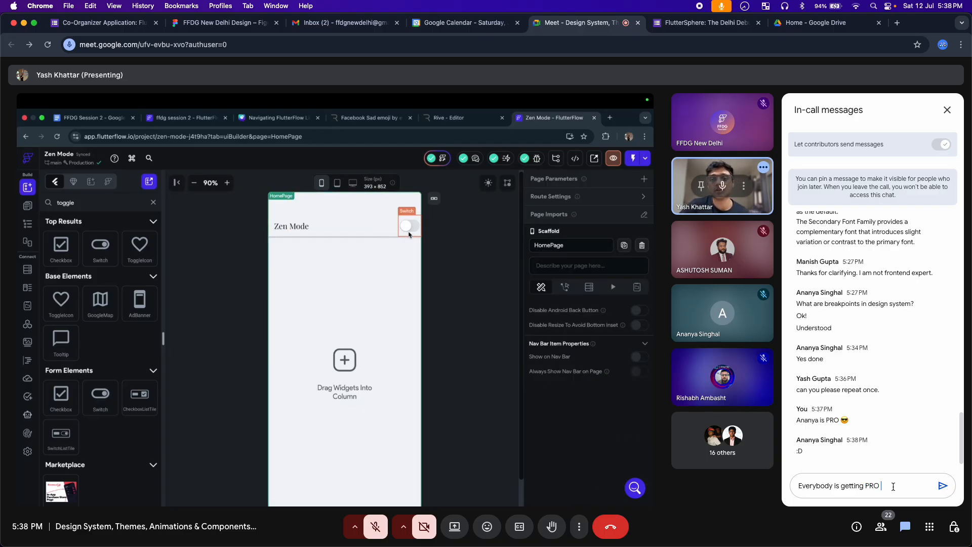
key(ctrl+super+space)
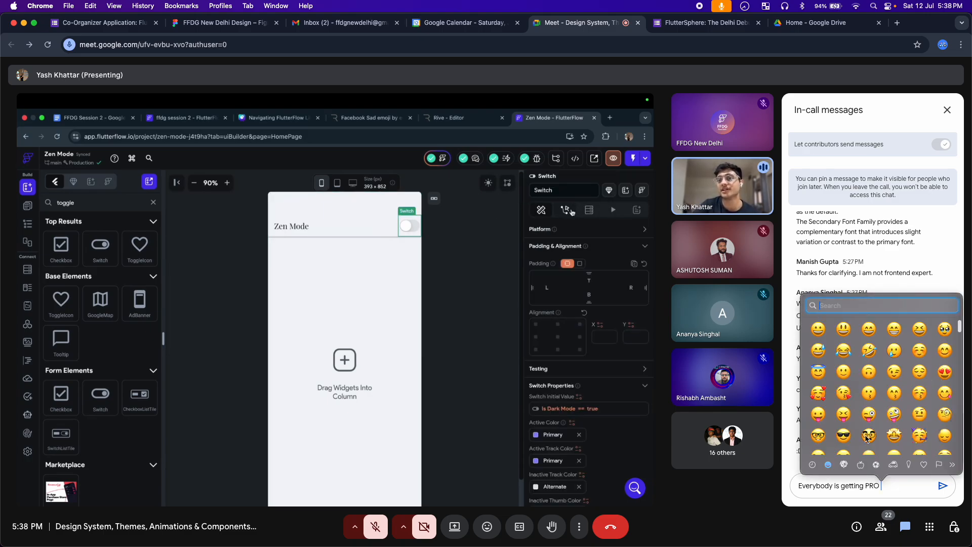
Append the star-struck 🤩 emoji to the 'Everybody is getting PRO' draft
click(900, 439)
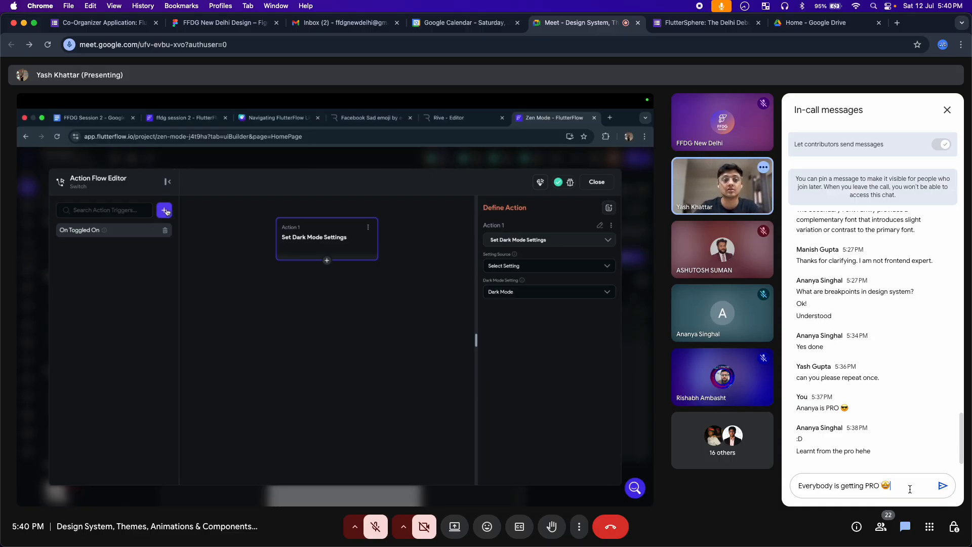
key(Return)
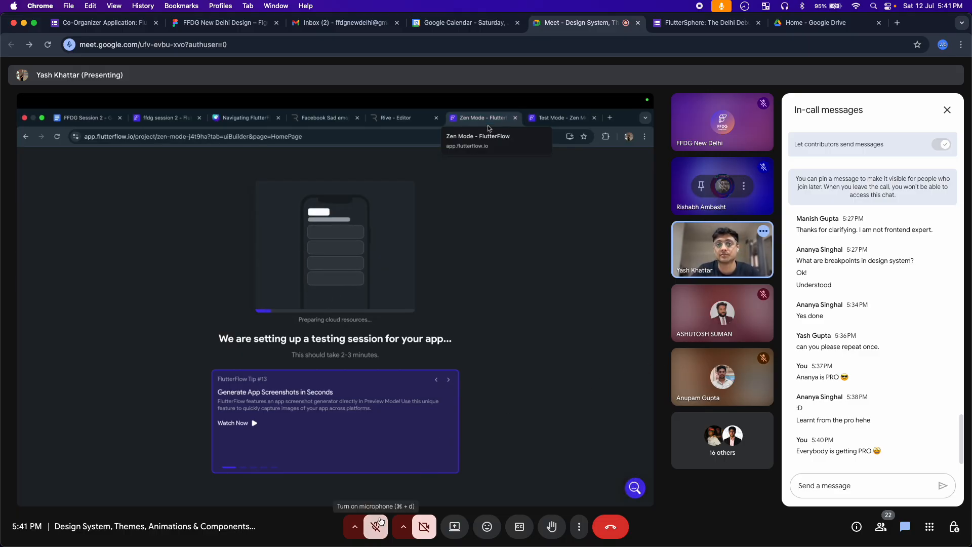
Turn the microphone on from the bottom toolbar
click(380, 522)
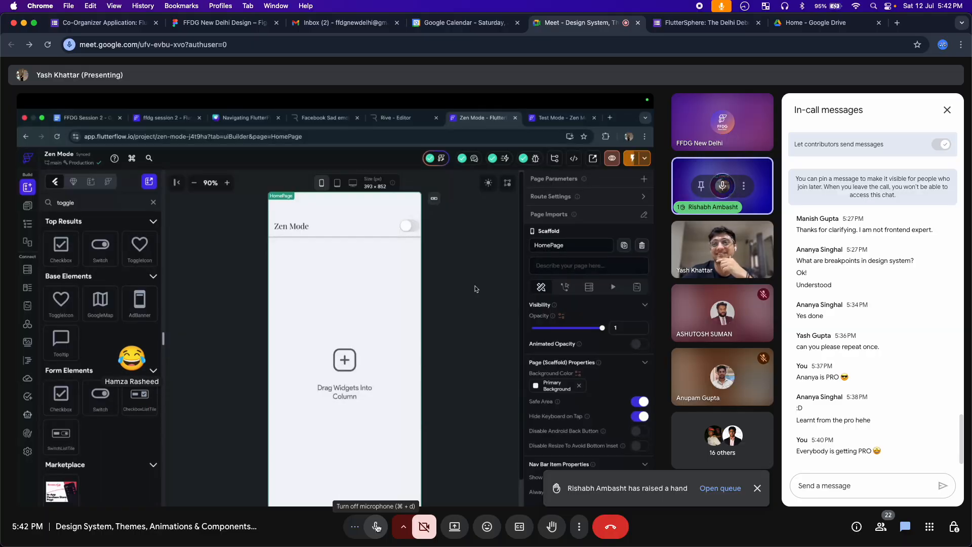
Mute the microphone and briefly show, then hide, the emoji reactions bar
click(376, 527)
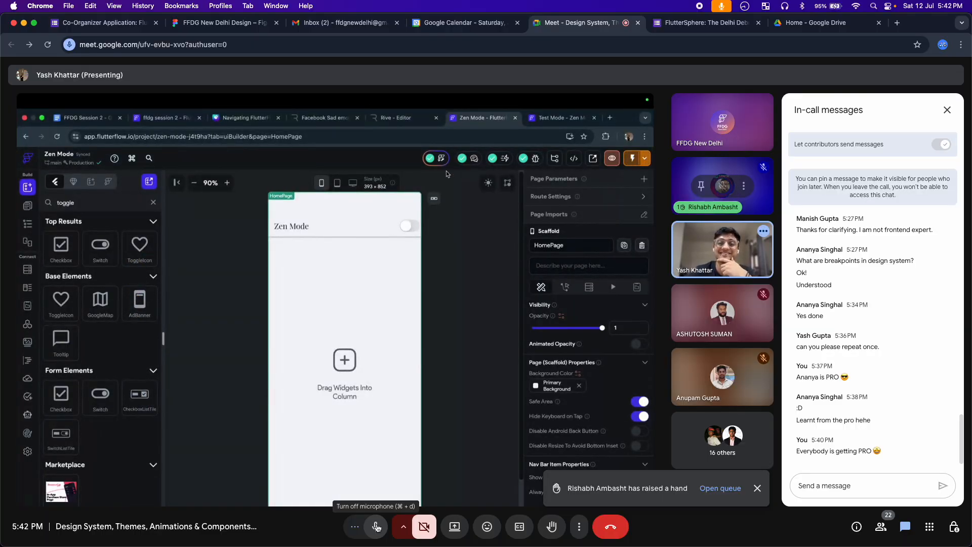
click(488, 532)
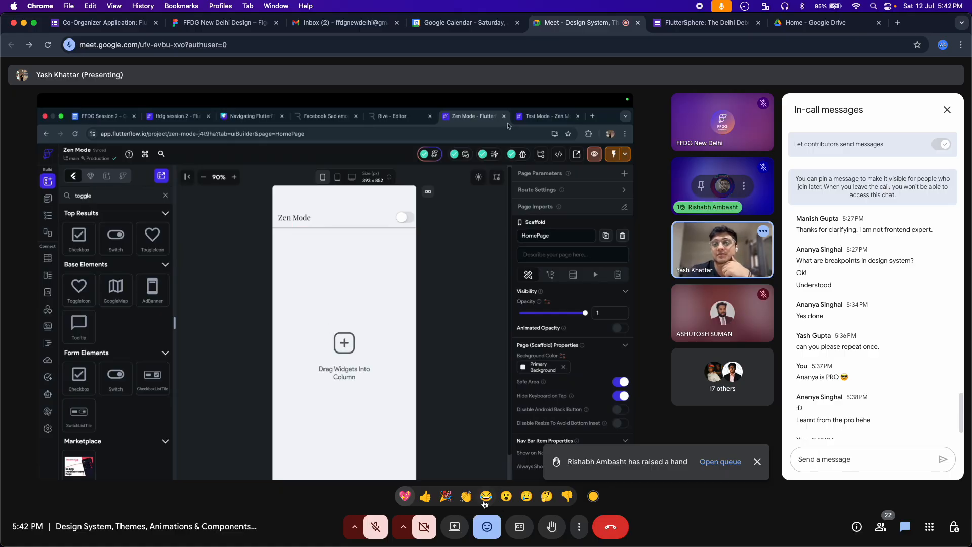
click(482, 531)
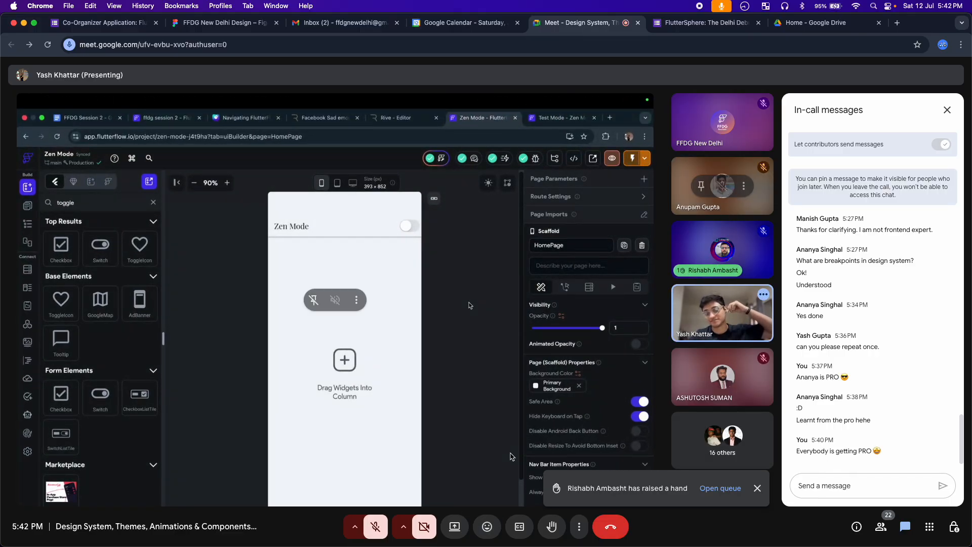
Dismiss the raised-hand notification and turn the microphone back on
click(756, 488)
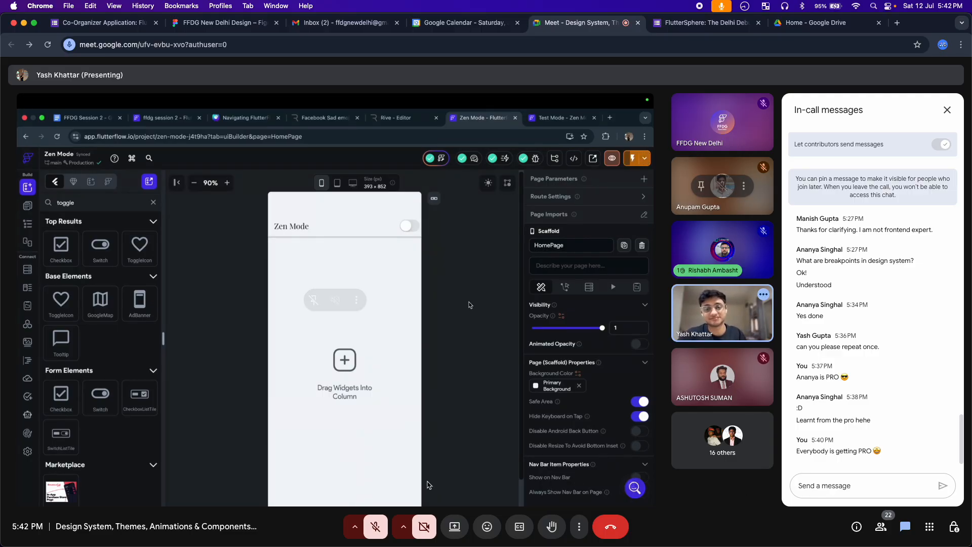
click(379, 531)
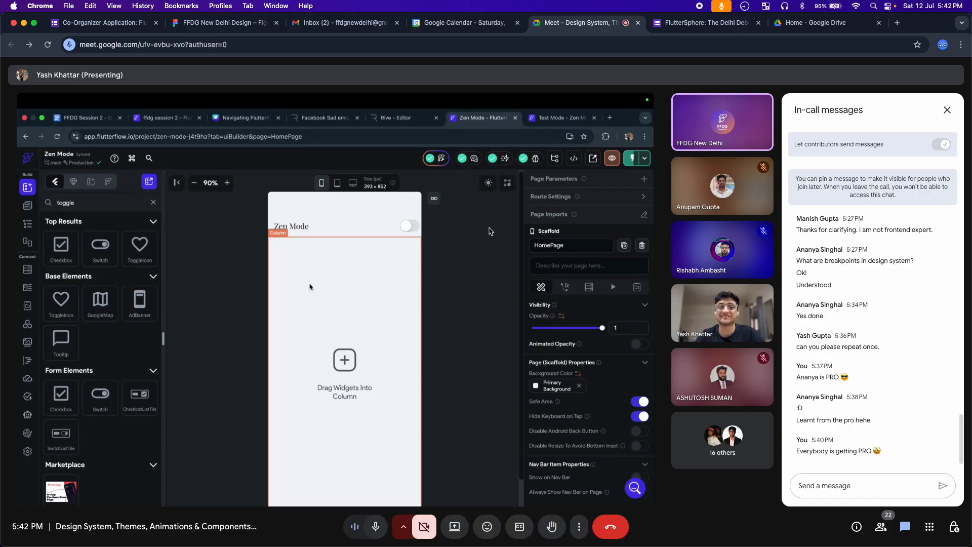
mouse_move(719, 212)
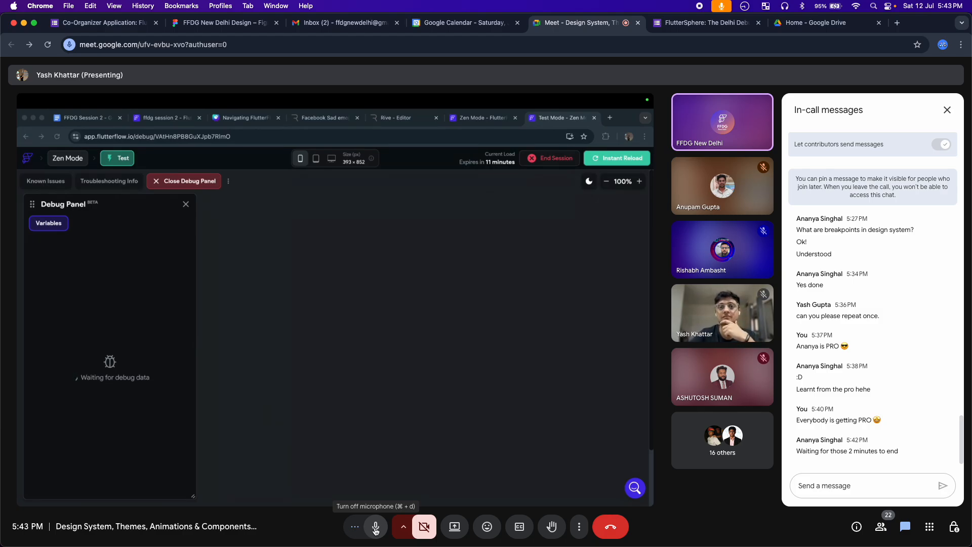
Turn the microphone off from the bottom toolbar
click(375, 527)
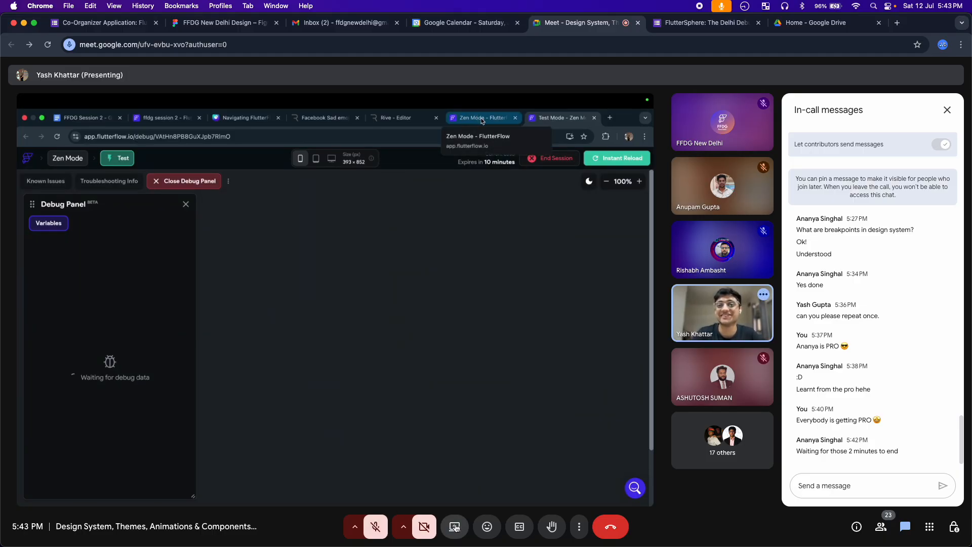
Send a 😂 reaction from the reactions bar
click(488, 527)
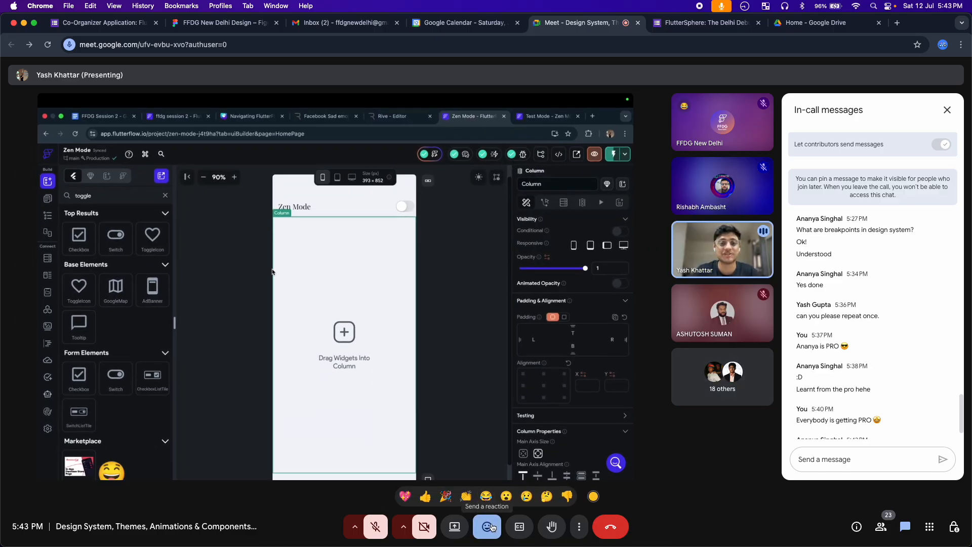
click(491, 527)
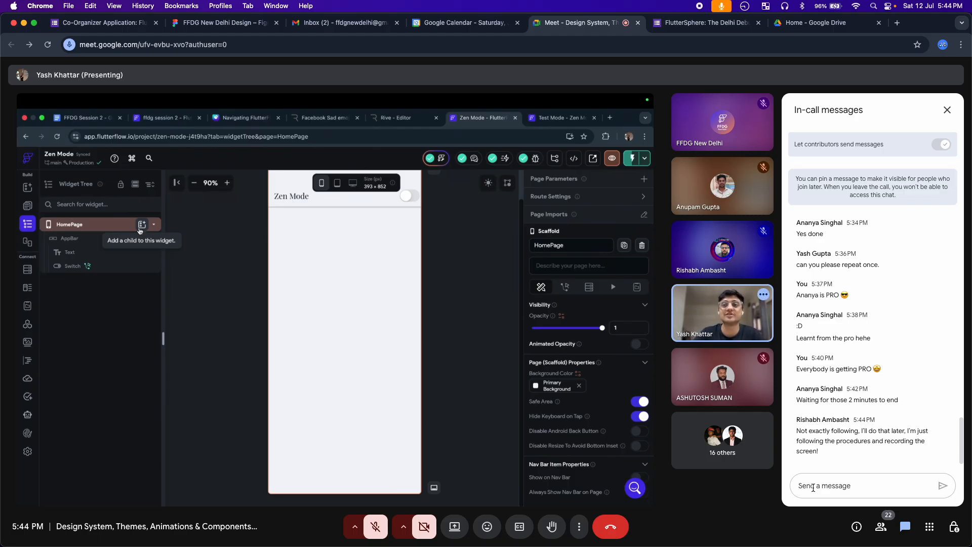
Send two more 😂 reactions from the reactions bar
click(487, 527)
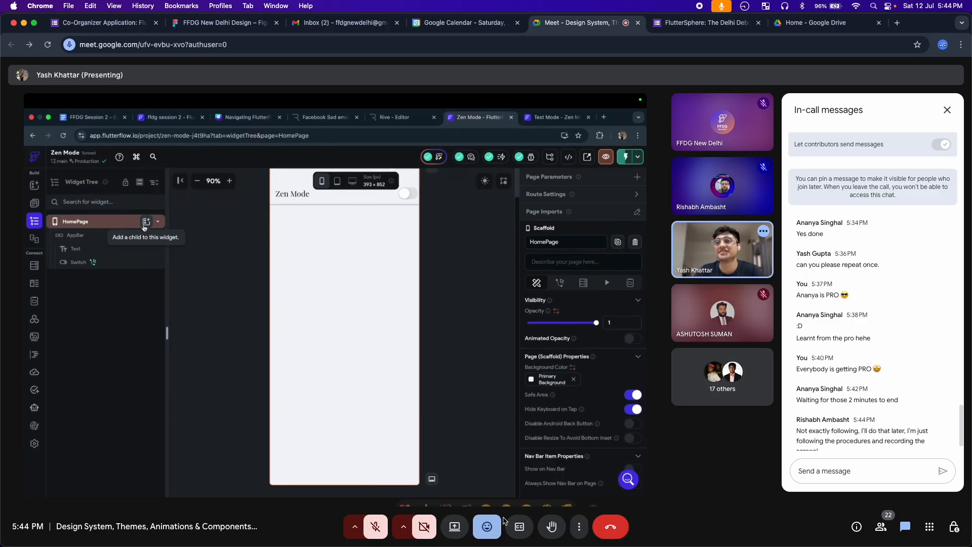
click(486, 496)
click(487, 527)
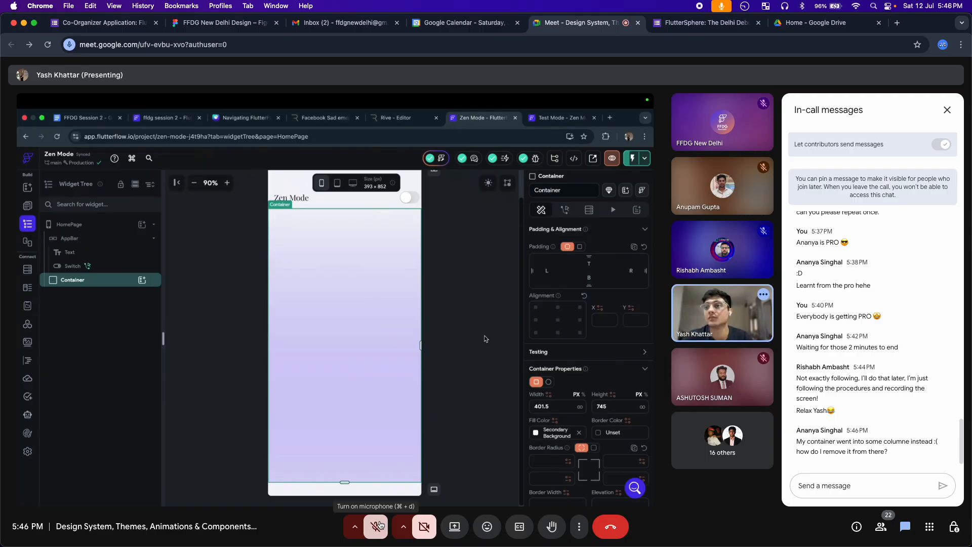
Unmute to speak twice, muting after each, ending with the microphone off
click(378, 526)
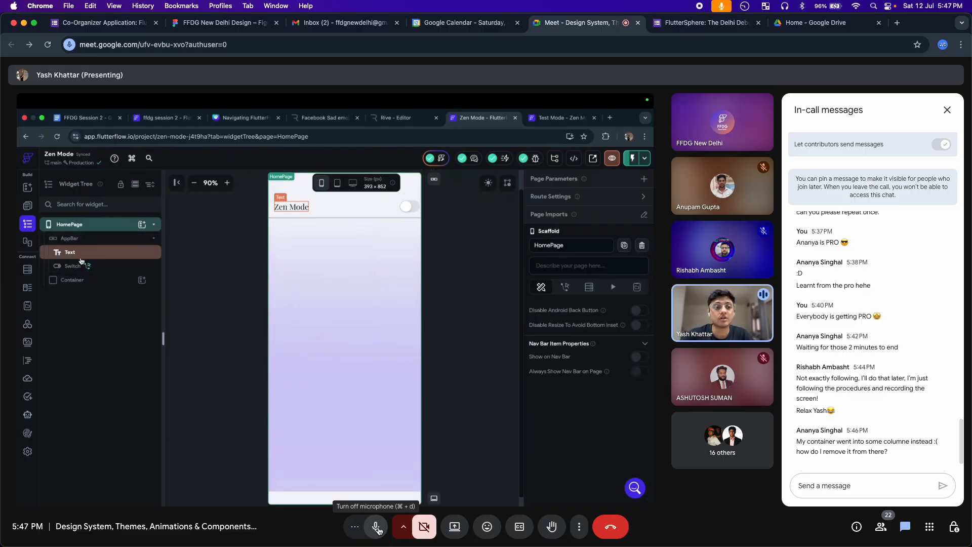
click(377, 530)
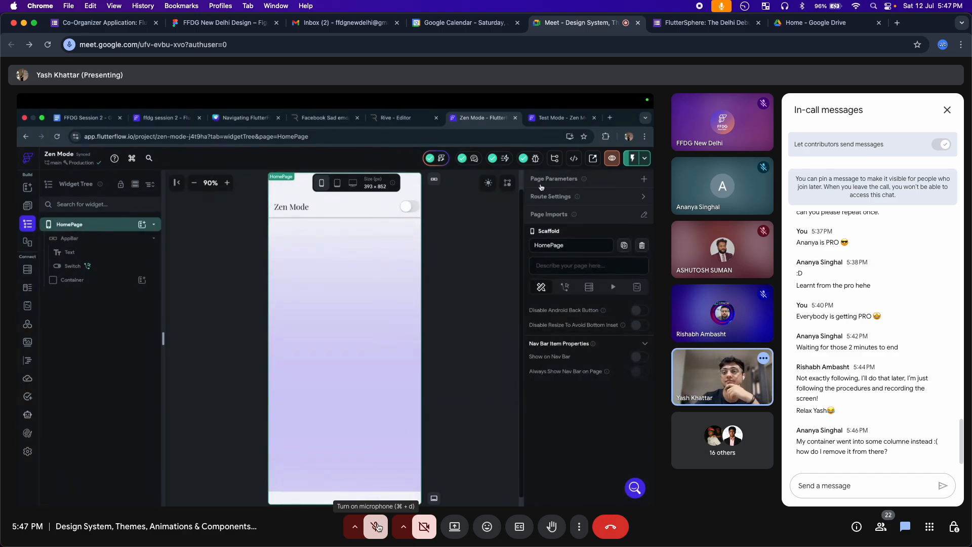
click(378, 528)
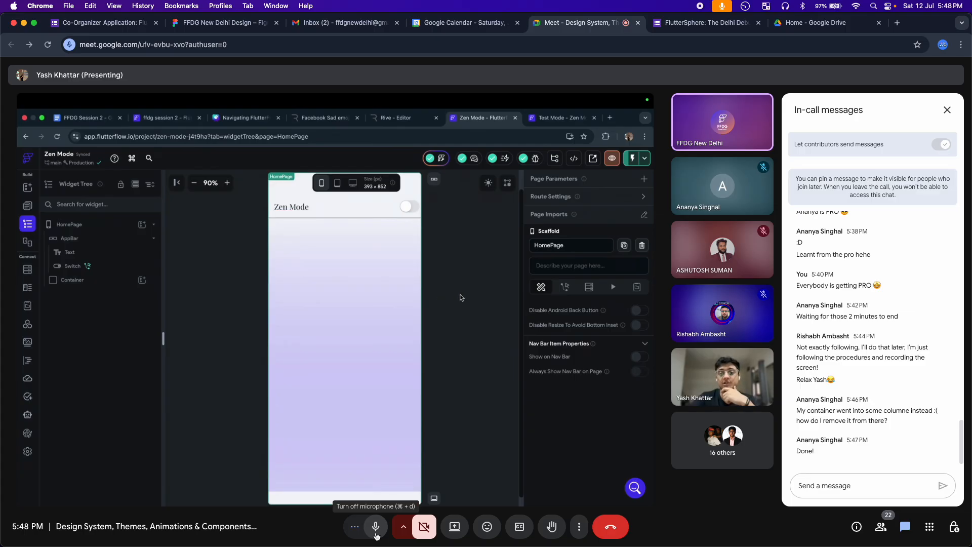
click(376, 536)
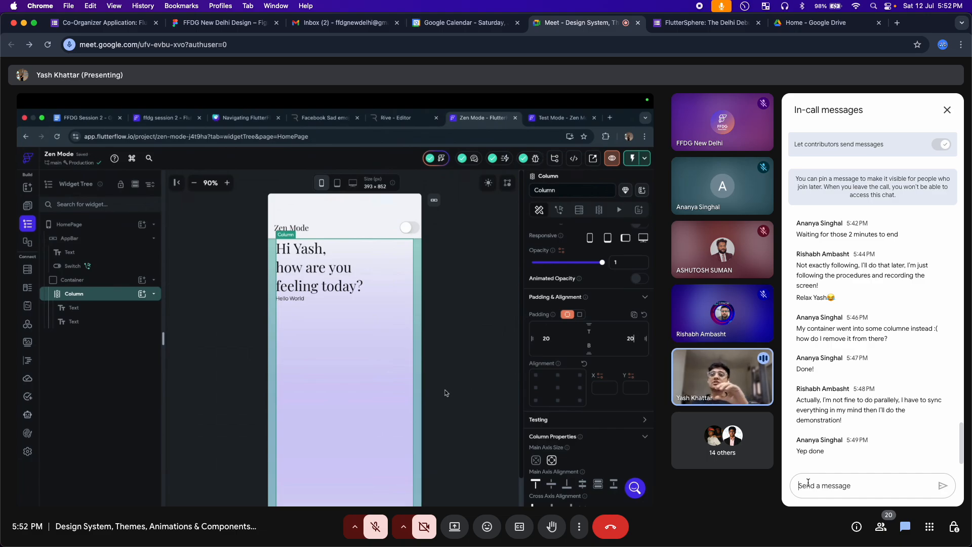
Send 'What is main axis and cross axis alignment in a Column and Row?' in chat
click(808, 482)
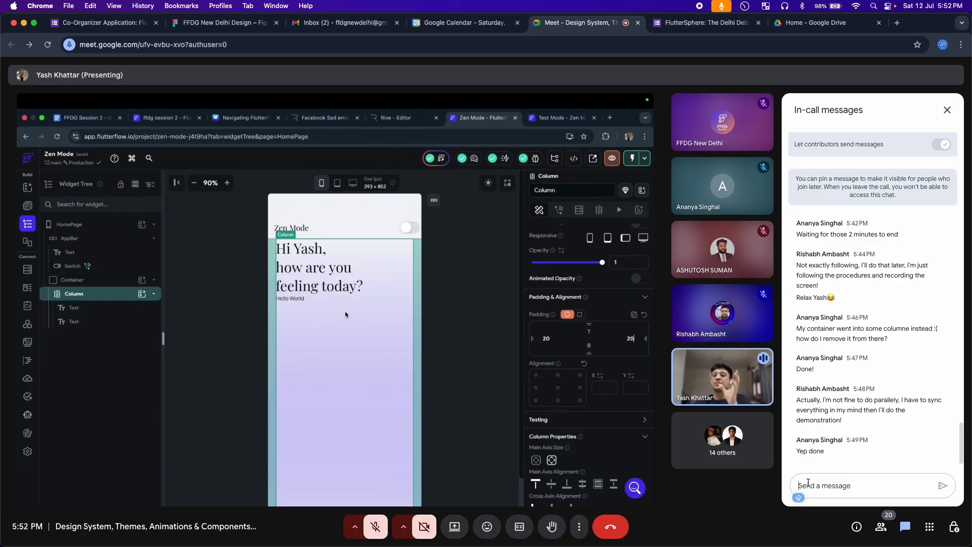
text(What)
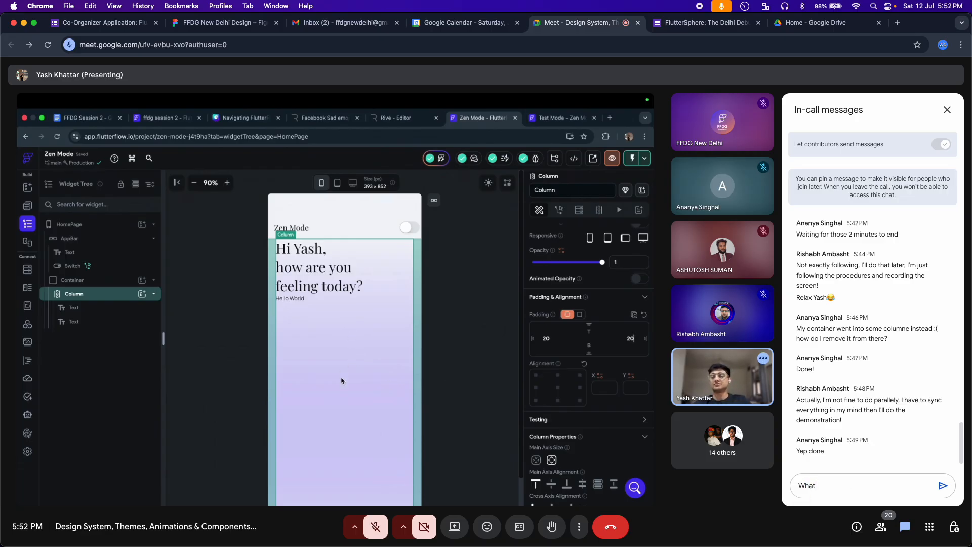
text( is main axi)
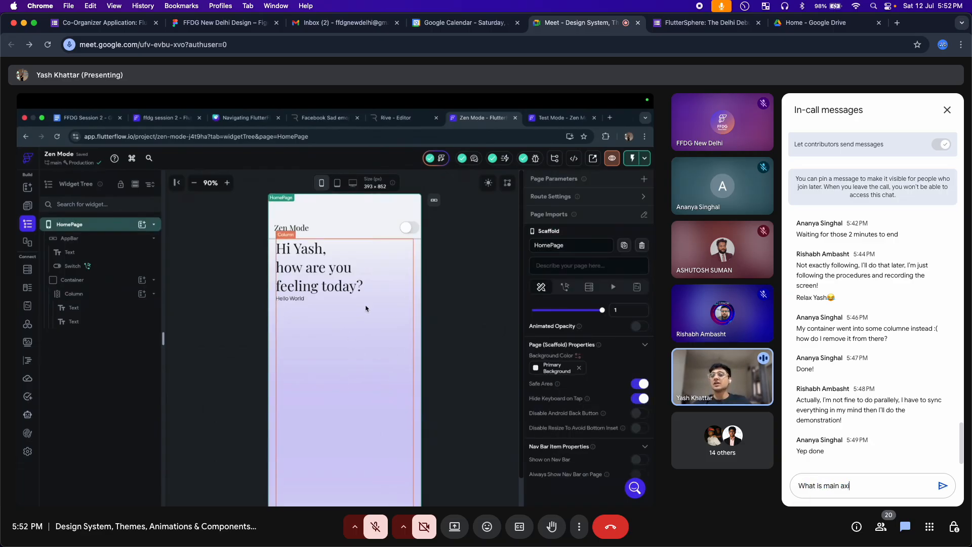
text(s and cross)
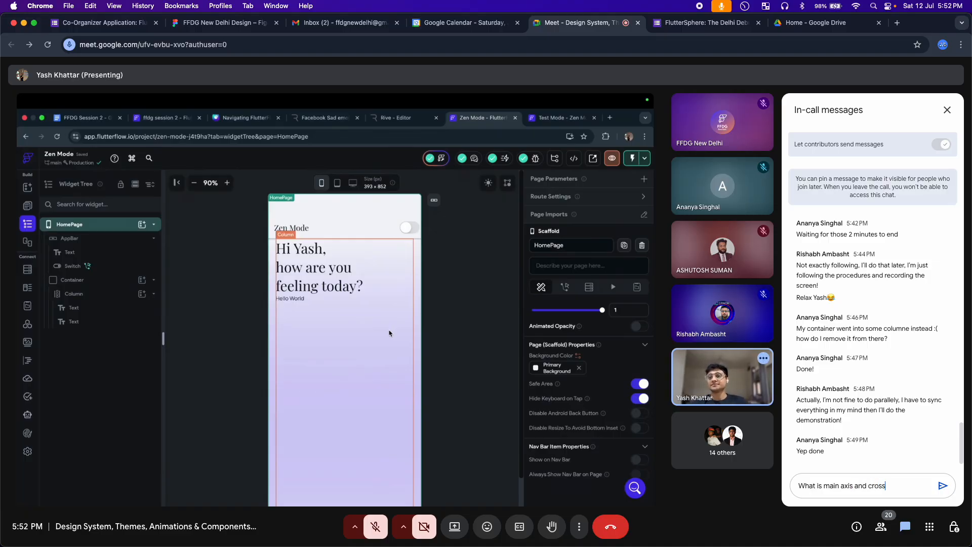
text( axi)
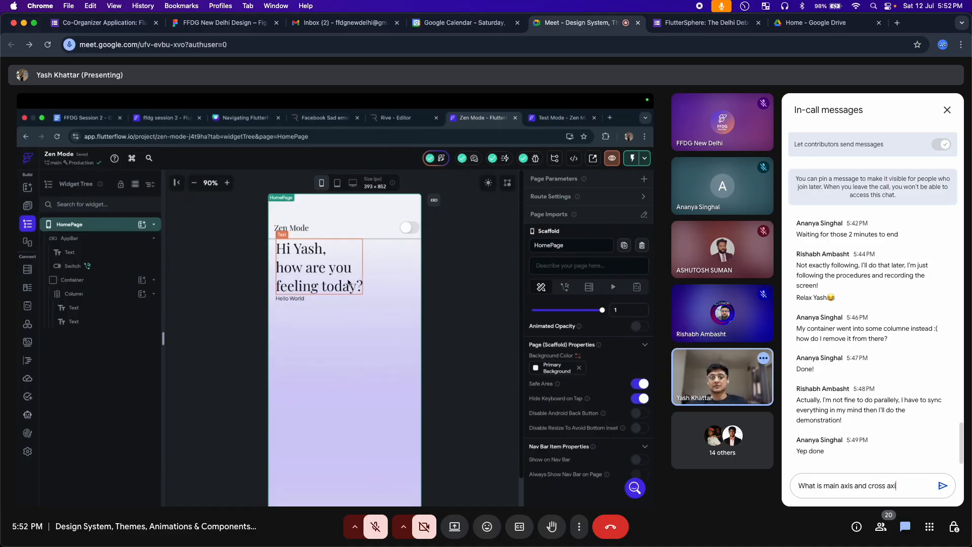
text(s alignment)
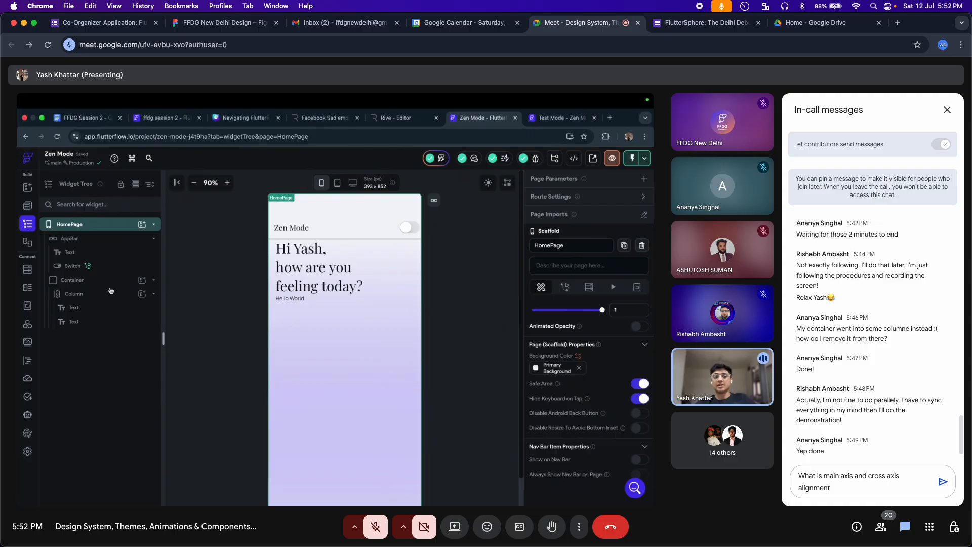
text( in a)
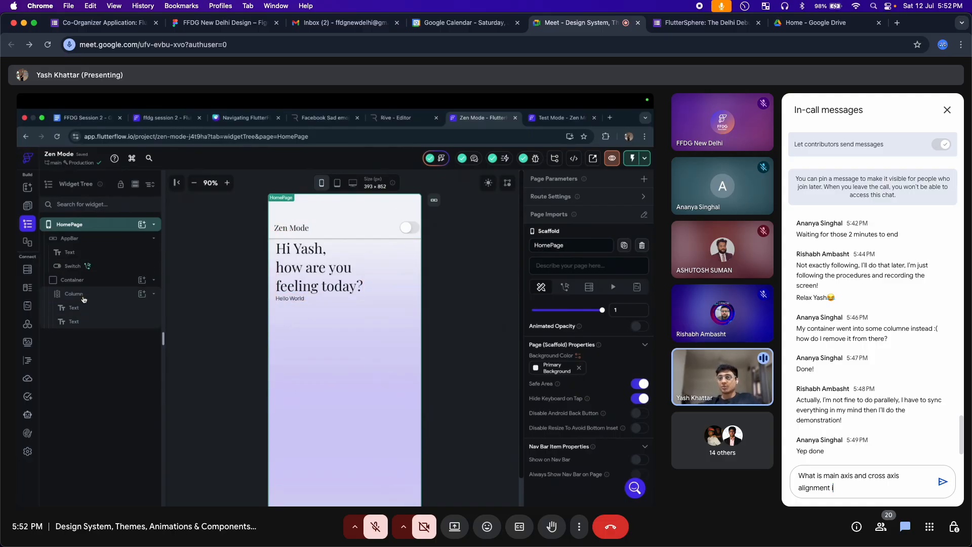
text( Colum)
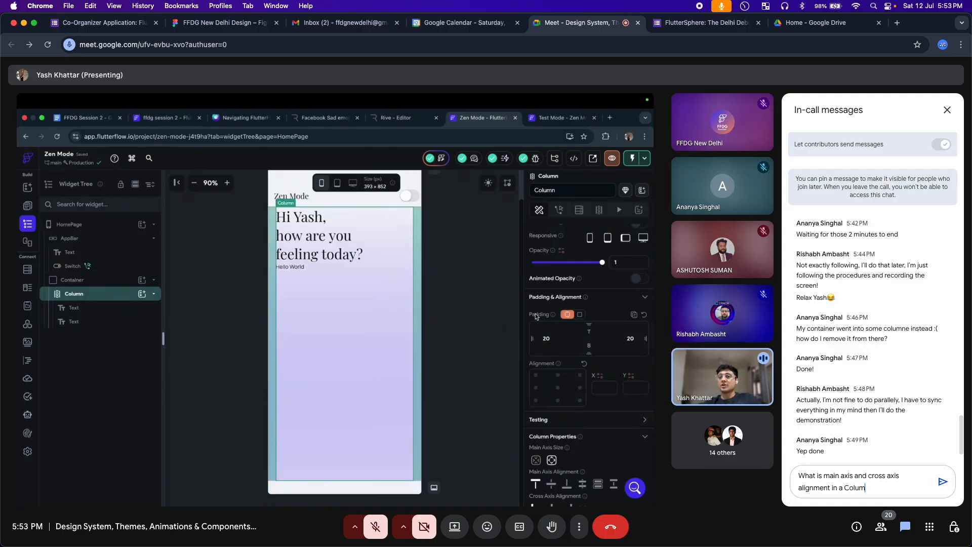
text(n and Row?)
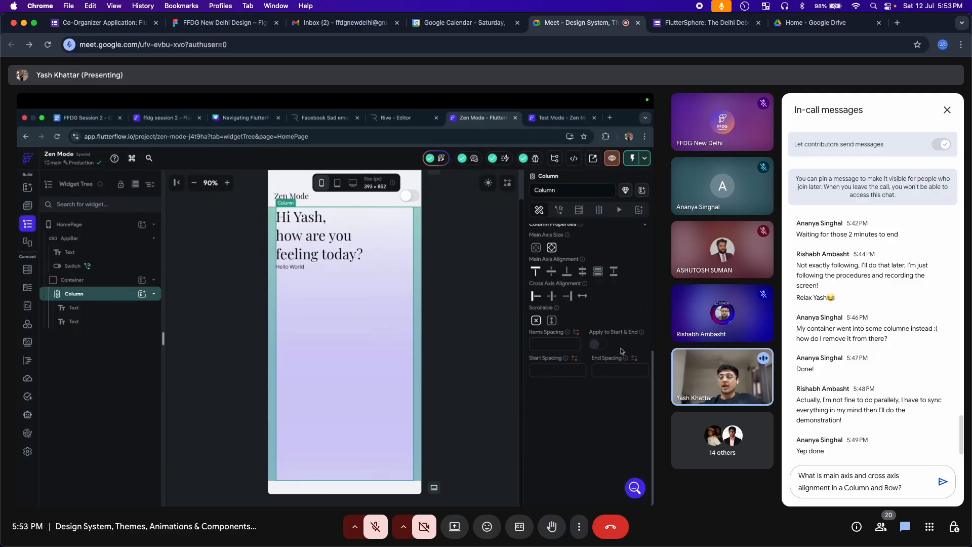
key(Return)
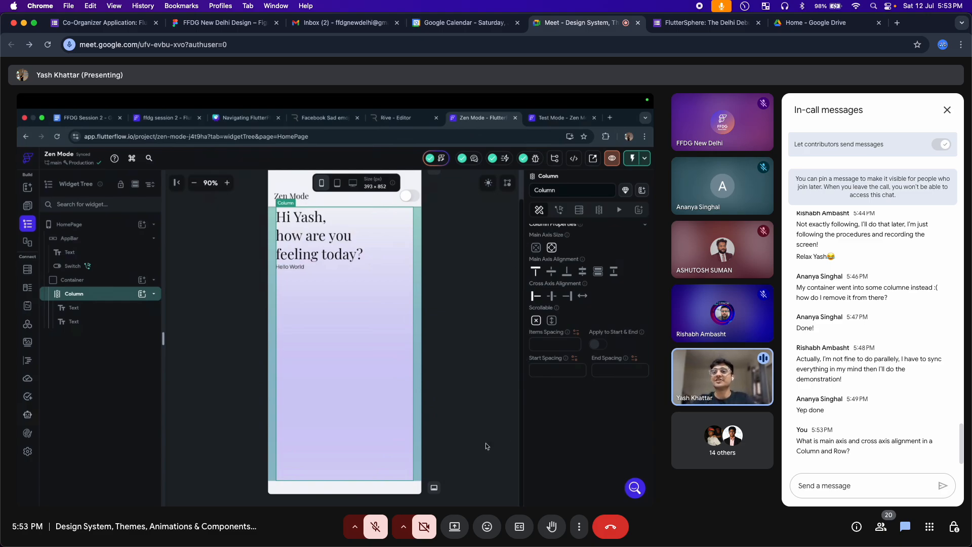
React to the call with the laughing emoji from the reactions bar
click(487, 527)
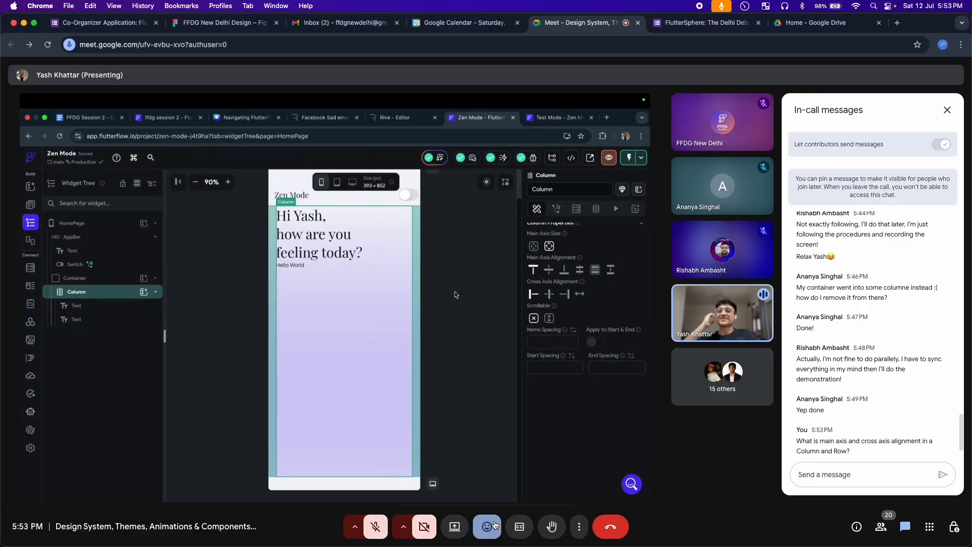
click(487, 496)
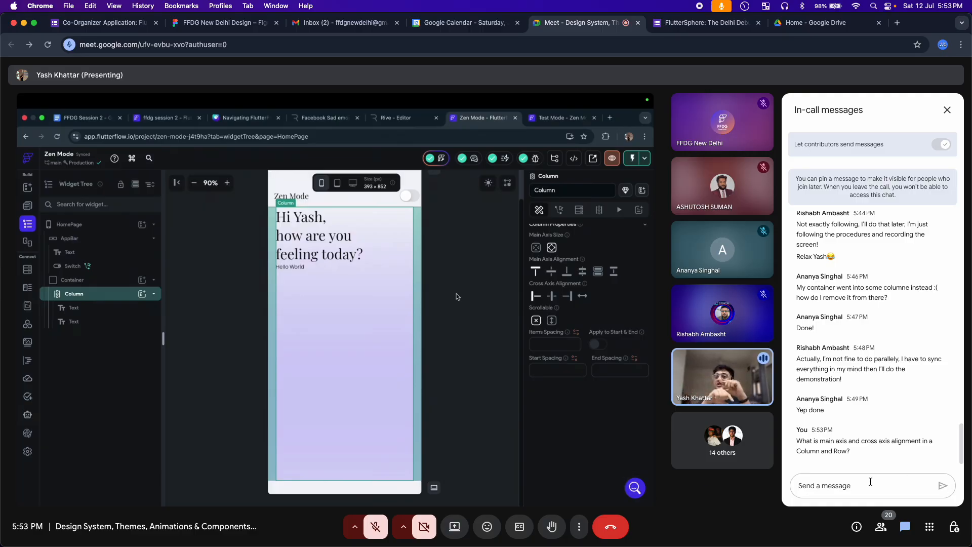
Send a 'Thank you' chat message addressing the presenter by name, with the name capitalised
text(Thank)
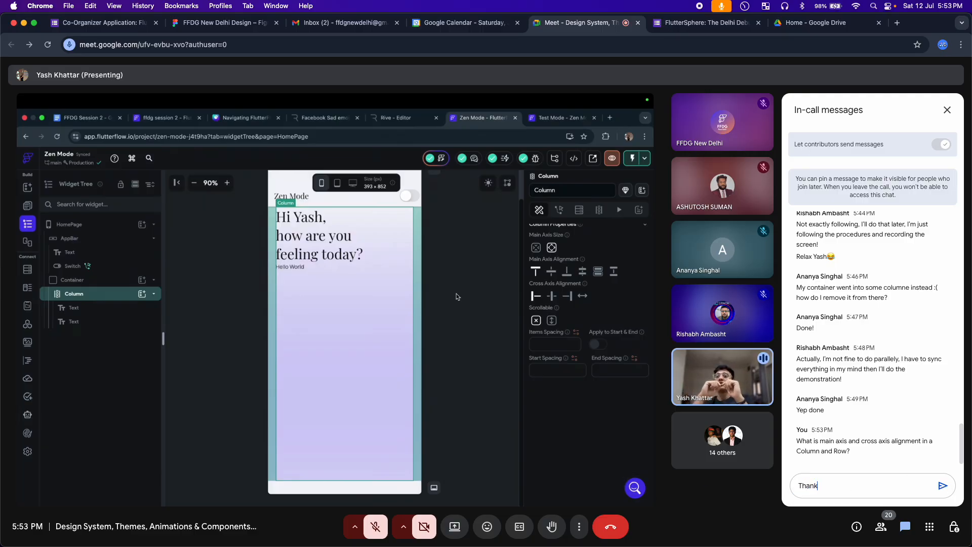
text( you y)
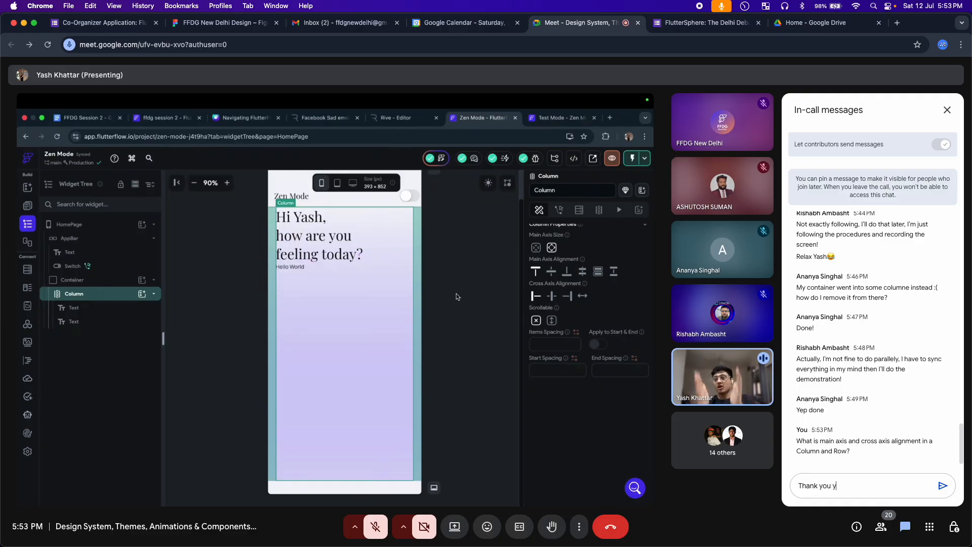
key(BackSpace)
text(Y)
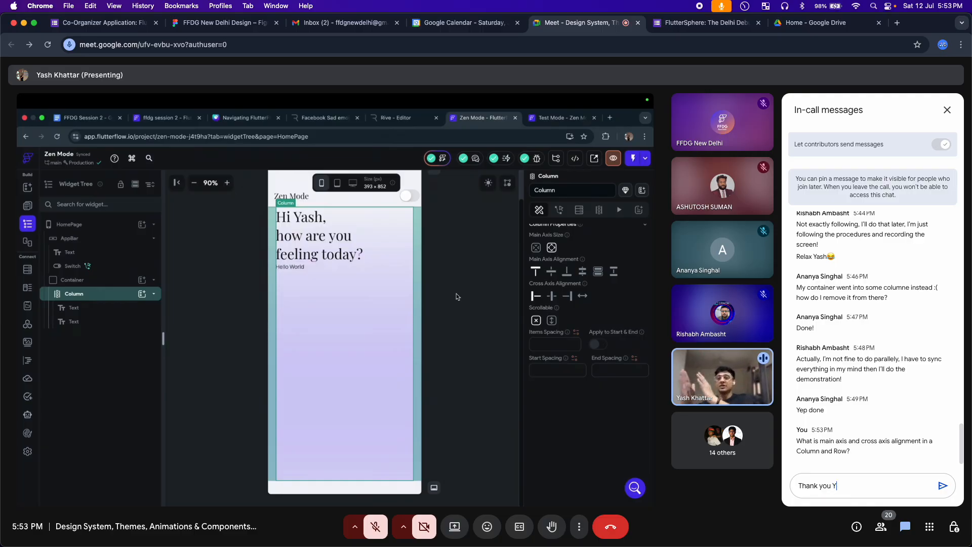
text(ash sir!)
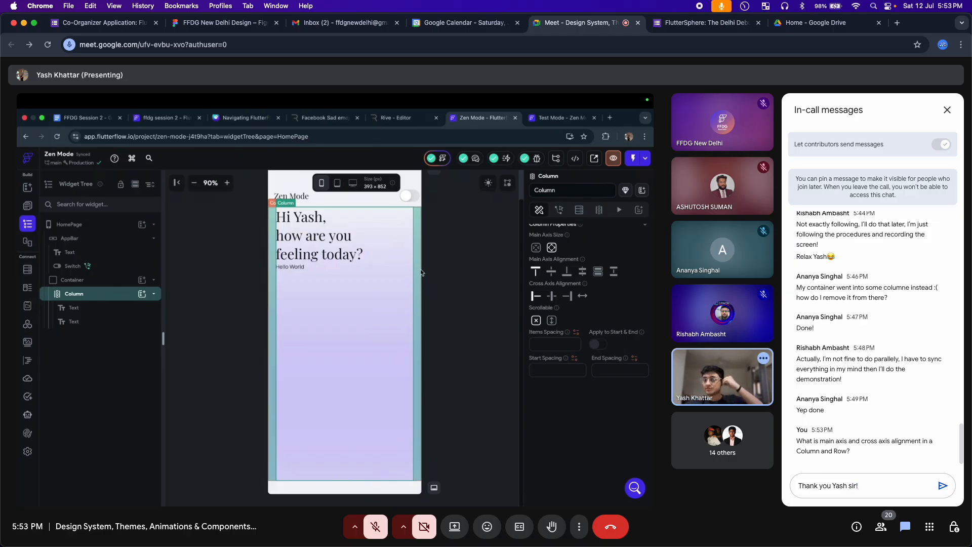
key(Return)
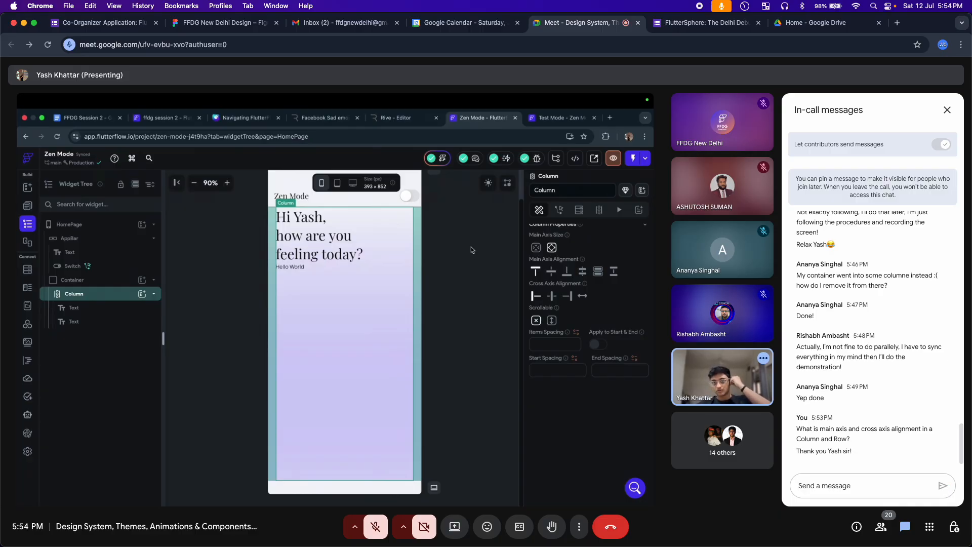
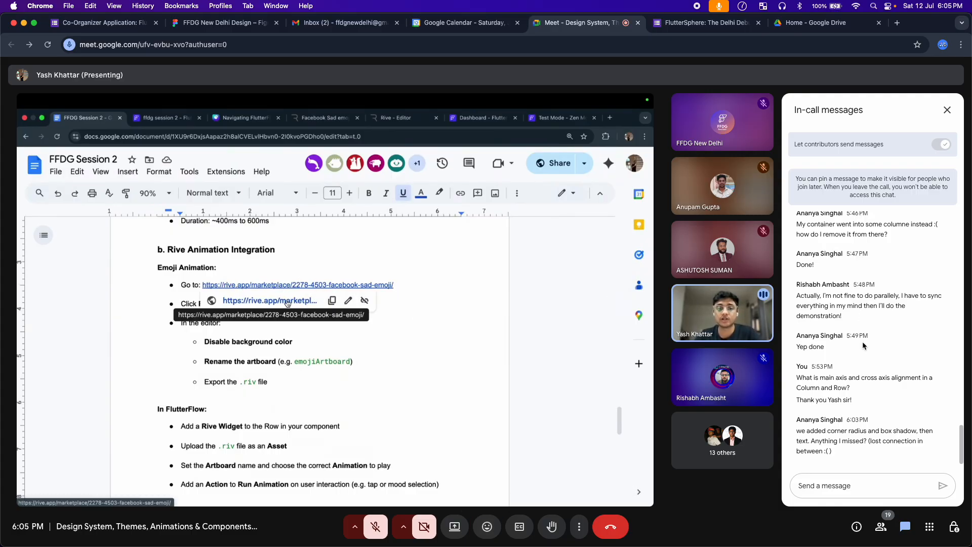
Find the pinned FFDG Session 2 link in chat and open the Zen Mode App build guide
scroll(861, 342, up, 15)
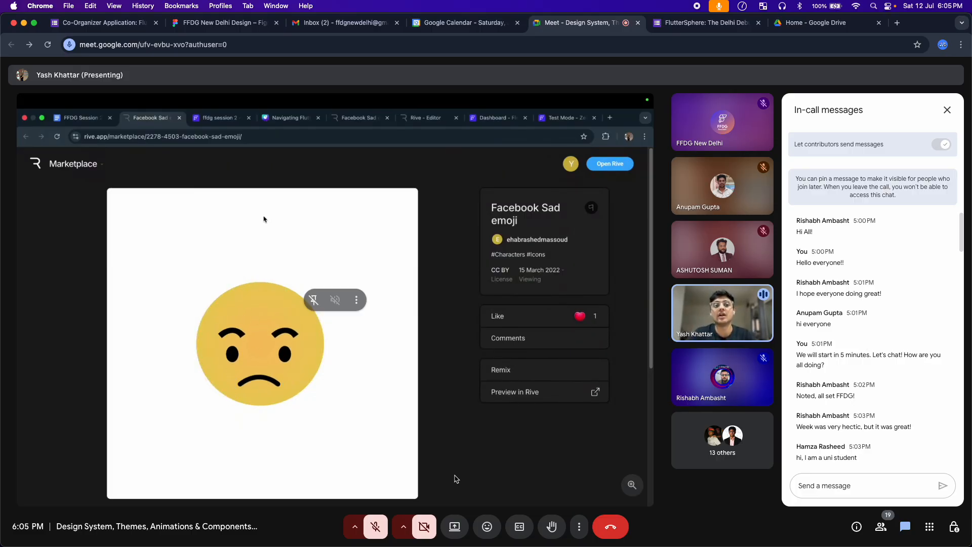
scroll(871, 420, down, 8)
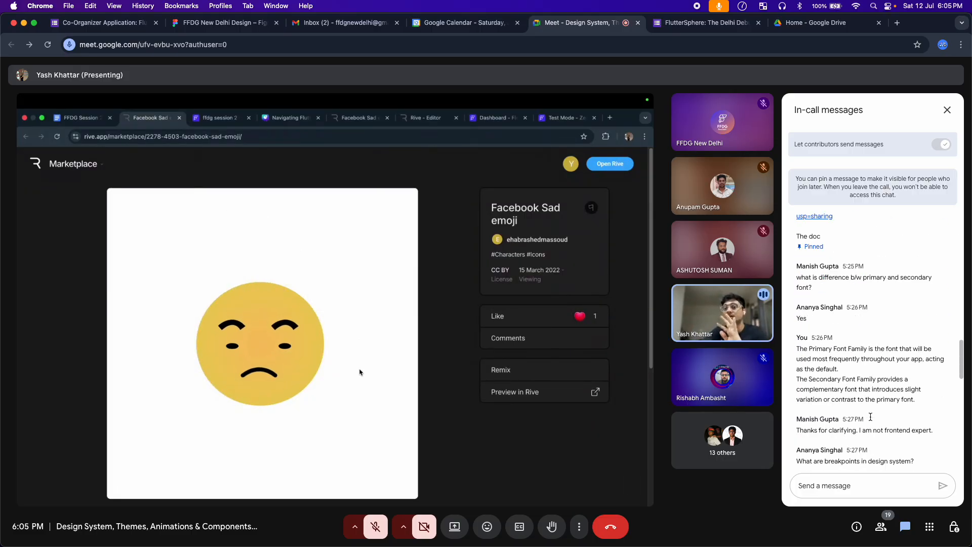
scroll(871, 421, up, 5)
scroll(871, 421, down, 6)
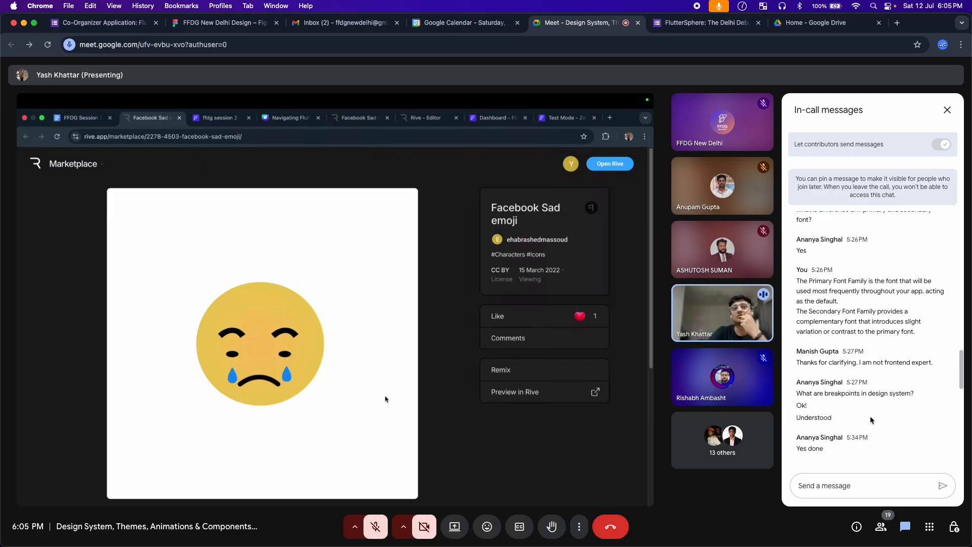
scroll(871, 420, up, 3)
scroll(871, 421, up, 3)
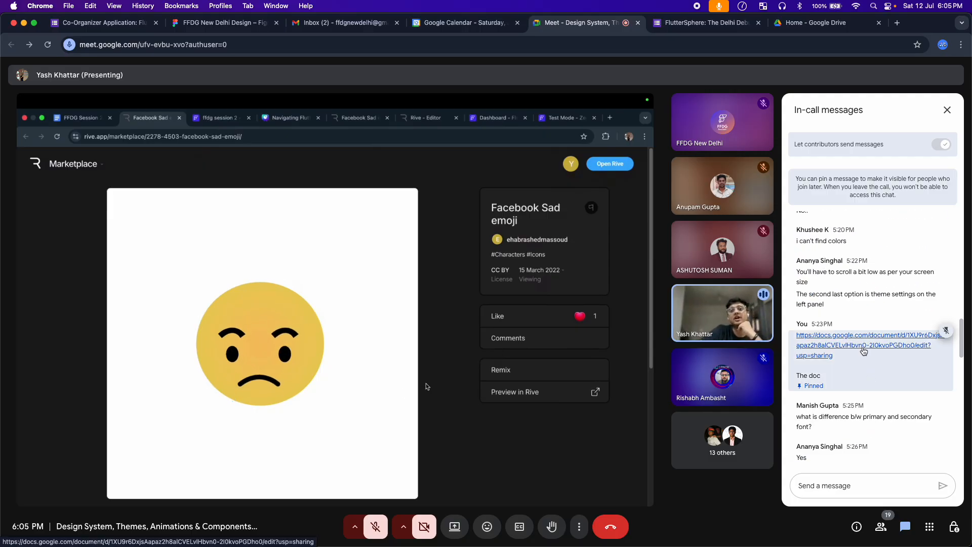
click(864, 349)
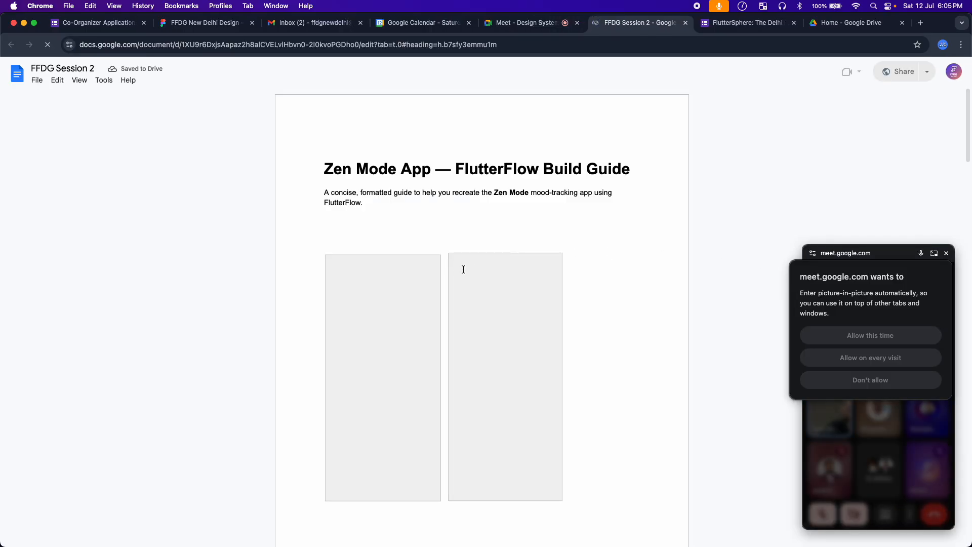
Copy the Rive sad-emoji URL under 'b. Rive Animation Integration', then go back to the Meet tab
scroll(587, 327, down, 20)
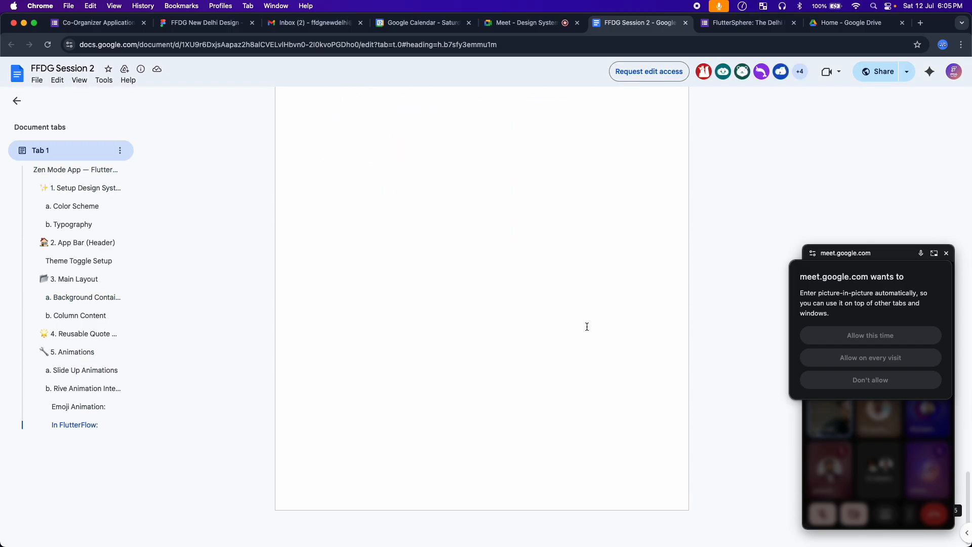
scroll(587, 327, up, 20)
scroll(587, 327, down, 12)
scroll(587, 326, up, 1)
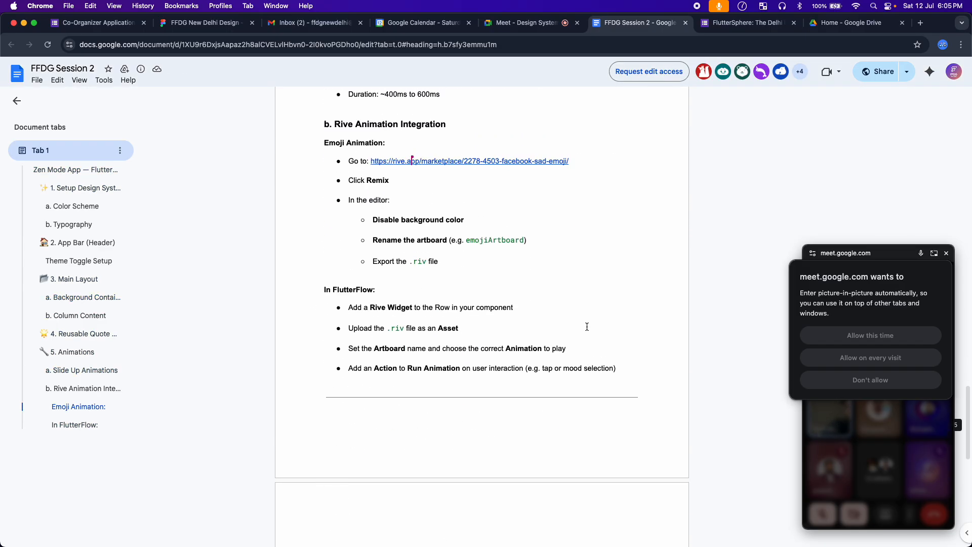
scroll(587, 327, up, 2)
drag(570, 215, 371, 216)
key(super+c)
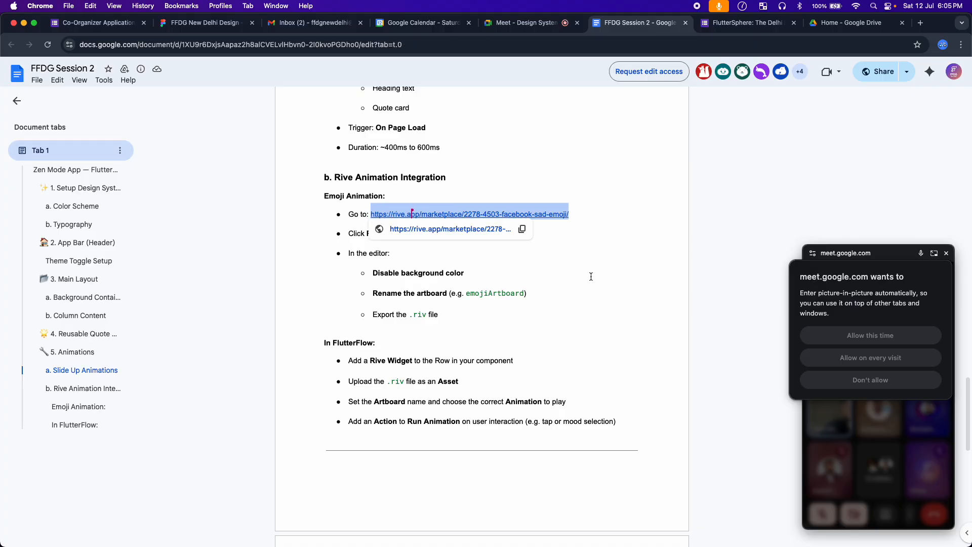
click(527, 23)
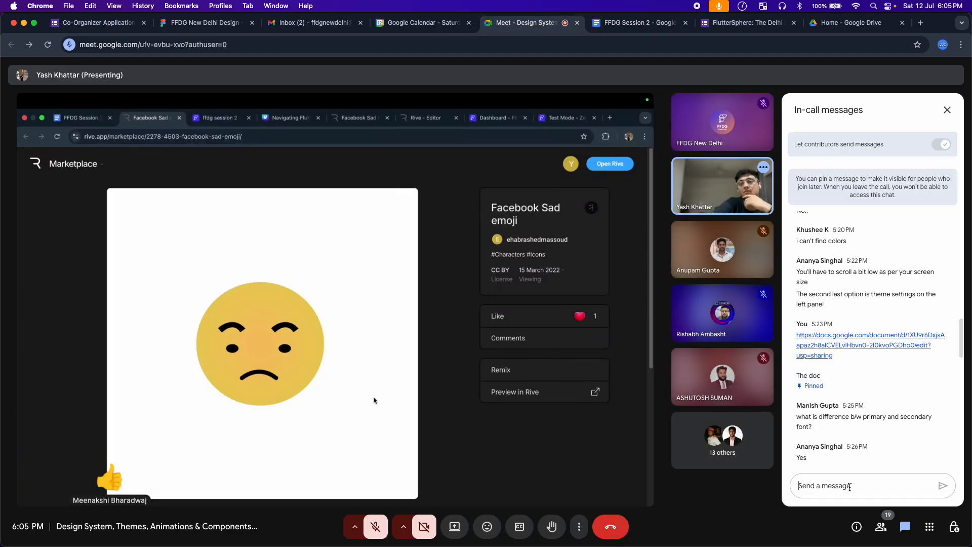
Paste the Rive Facebook sad-emoji marketplace link into the chat and send it
key(super+v)
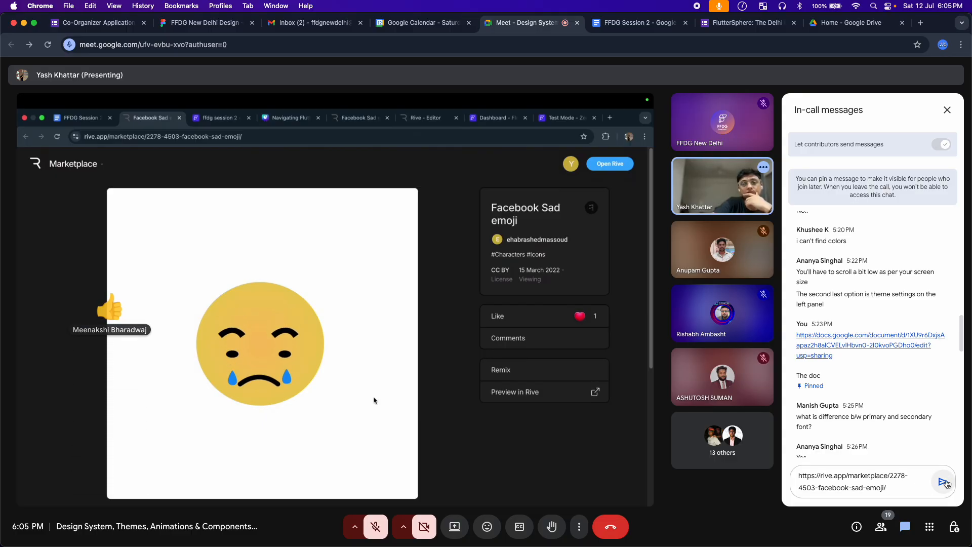
key(Return)
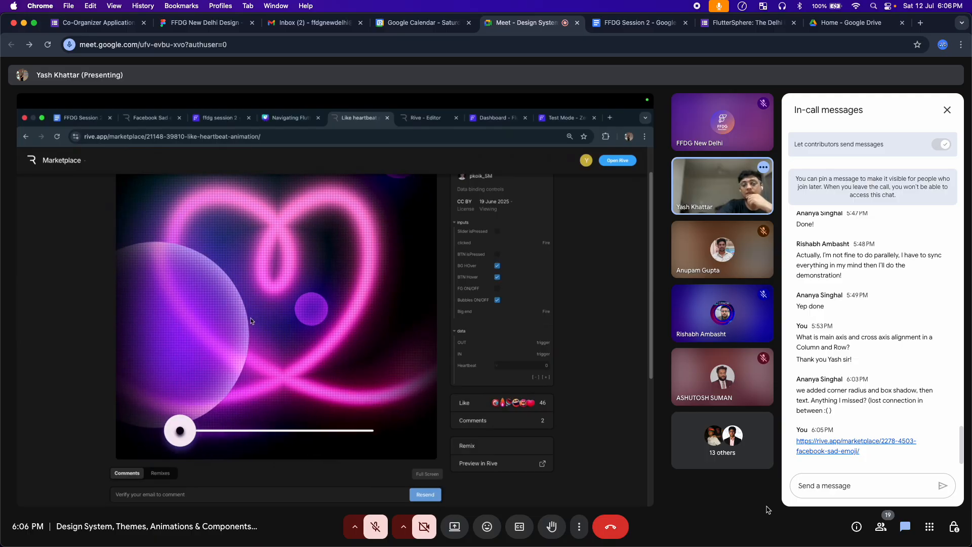
Send surprised-face, clapping, then another surprised-face reaction to the heartbeat demo
click(485, 529)
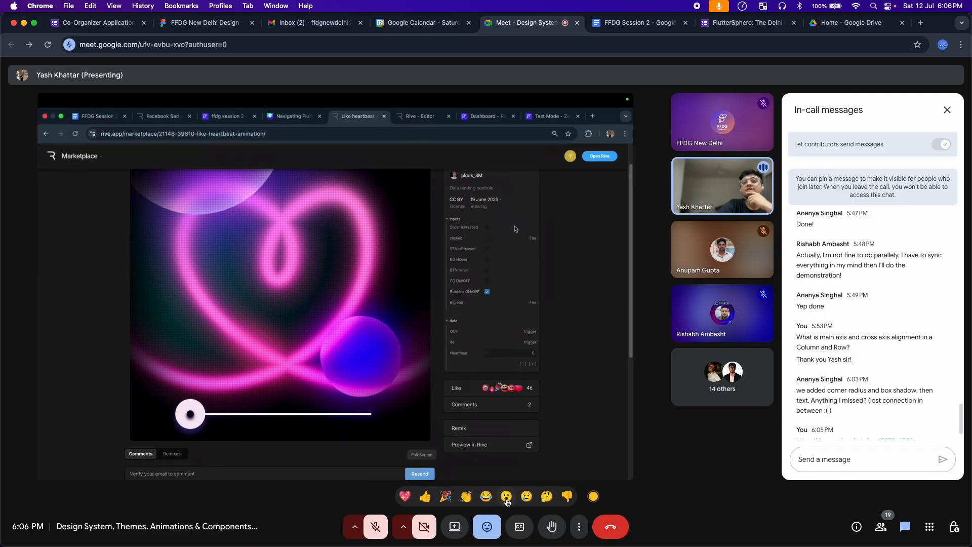
click(507, 496)
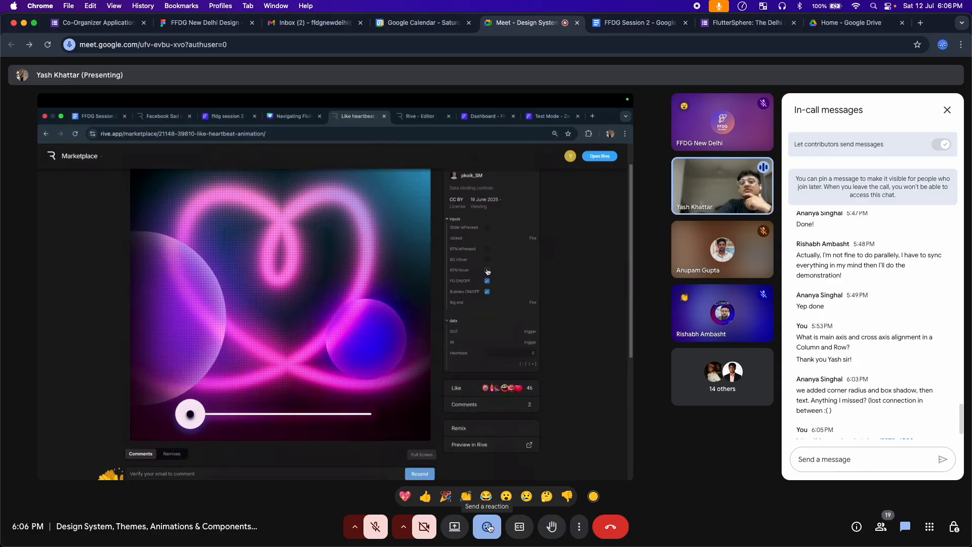
scroll(918, 413, down, 1)
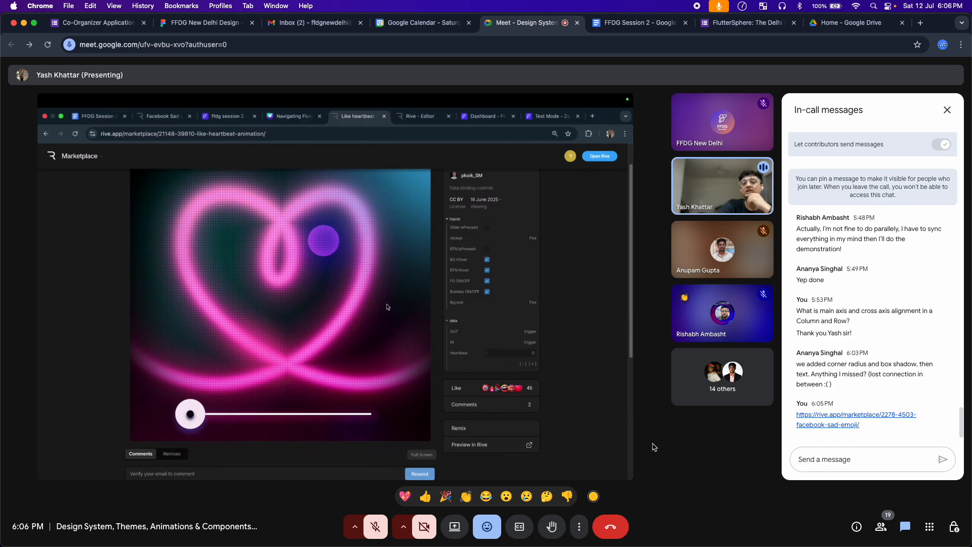
click(464, 498)
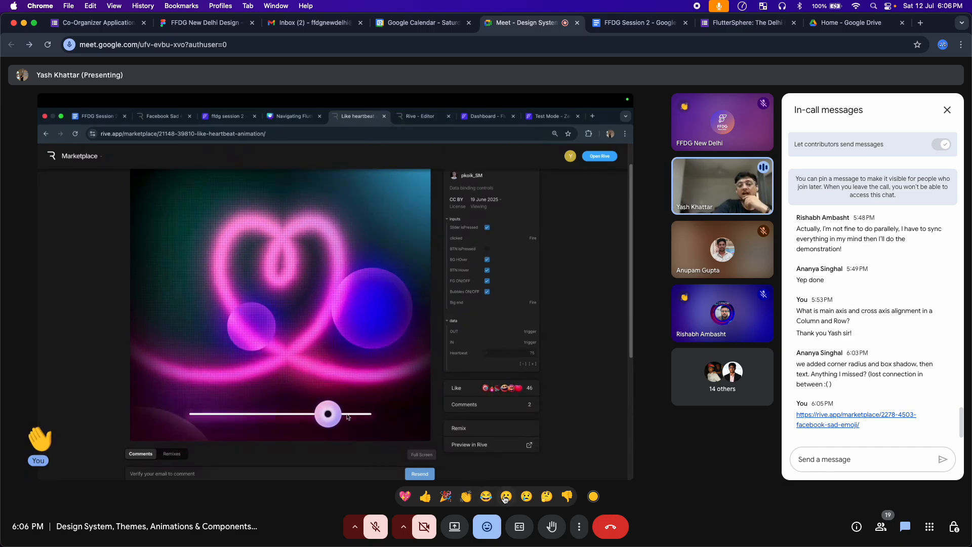
click(507, 497)
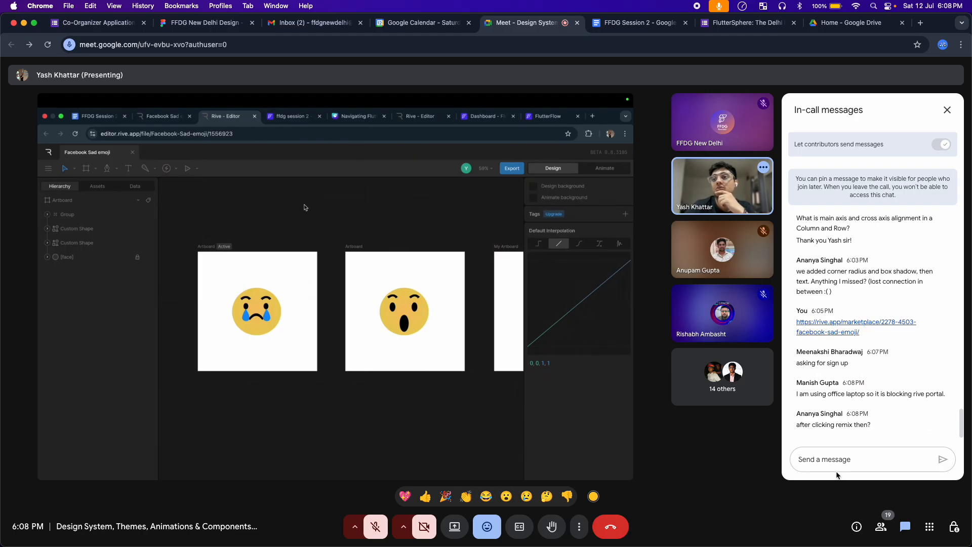
click(829, 459)
text(I)
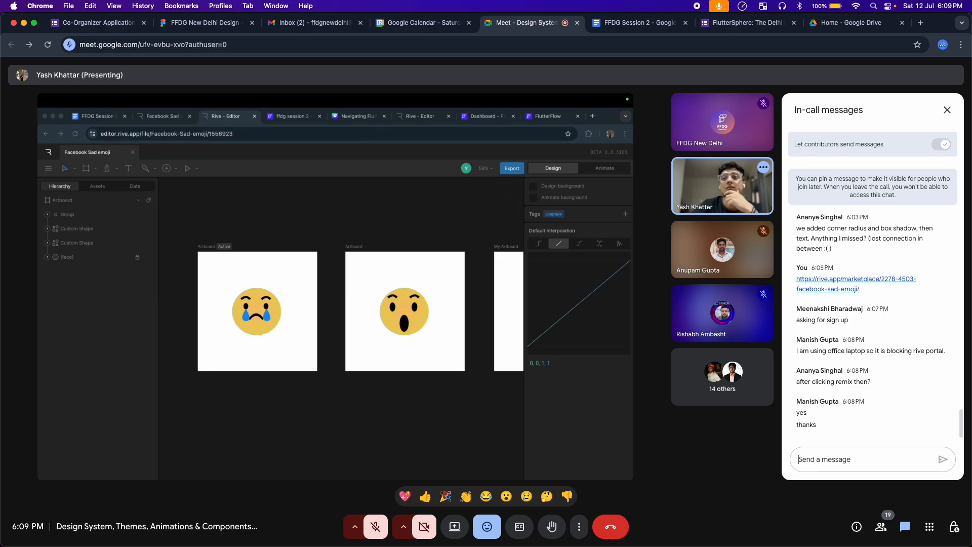
Paste the Discord invite link into the chat and send it
key(super+v)
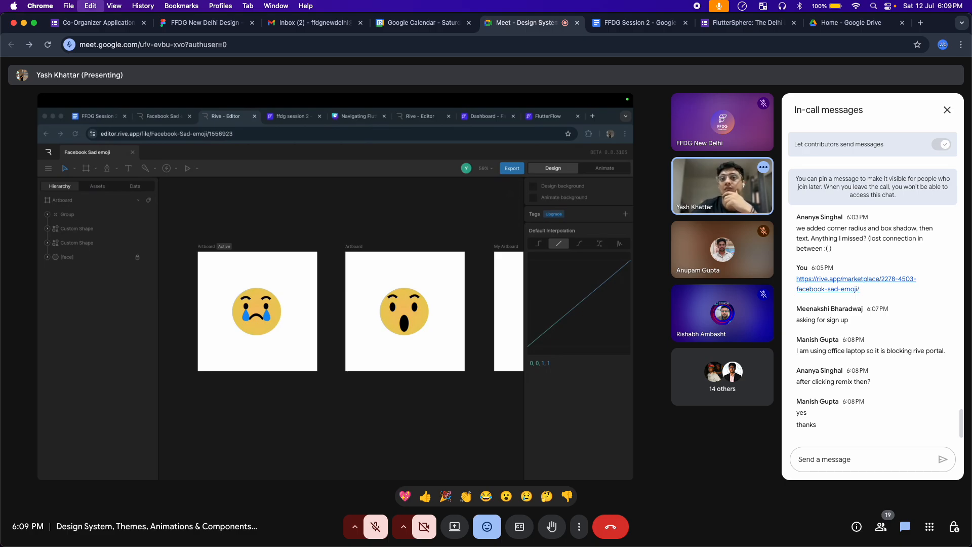
text(https://discord.gg/AsPjy7Bb)
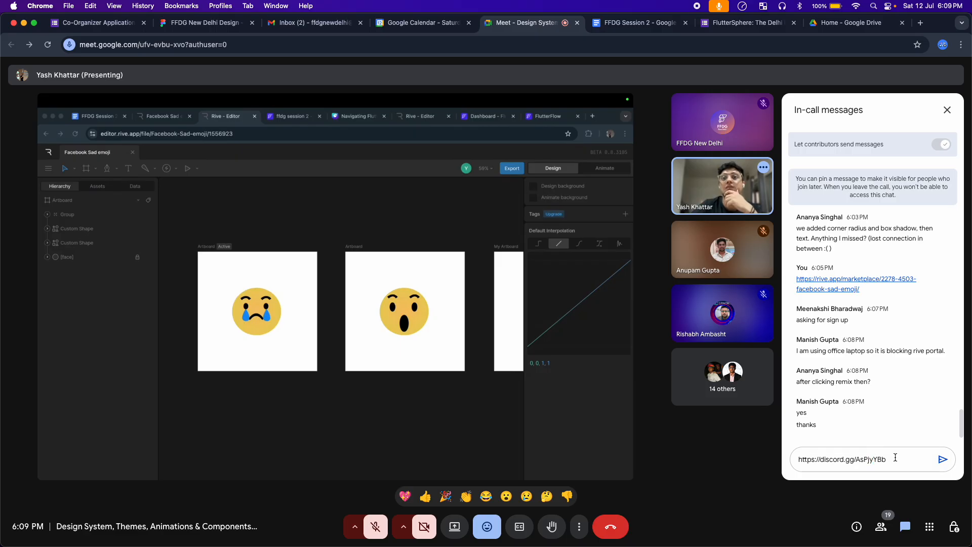
click(943, 459)
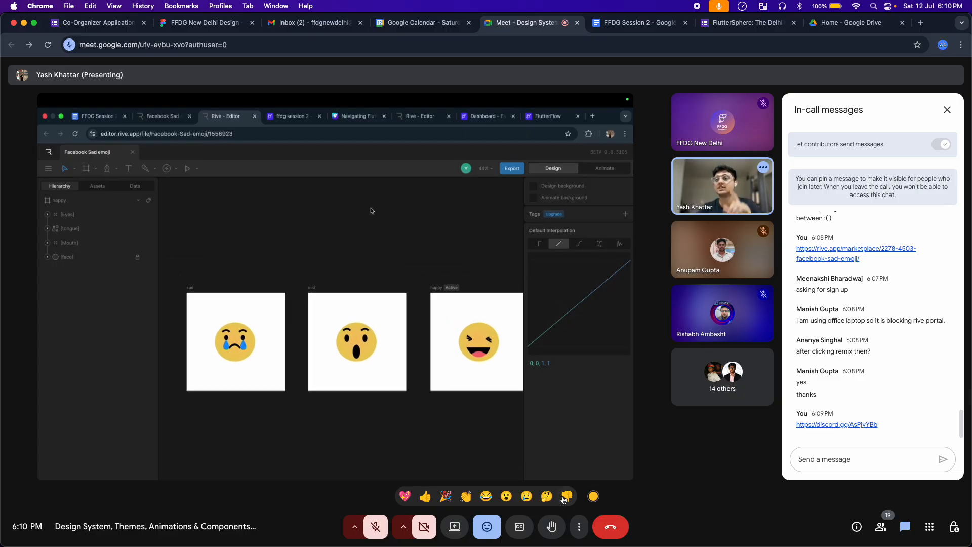
Hide the reactions bar, then later bring it back and send a waving-hand reaction
click(489, 530)
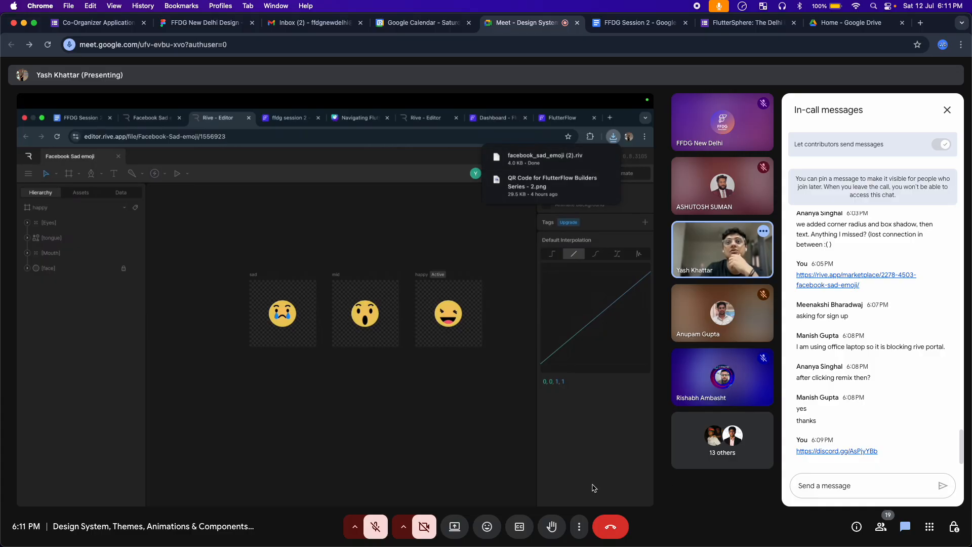
click(488, 527)
click(466, 497)
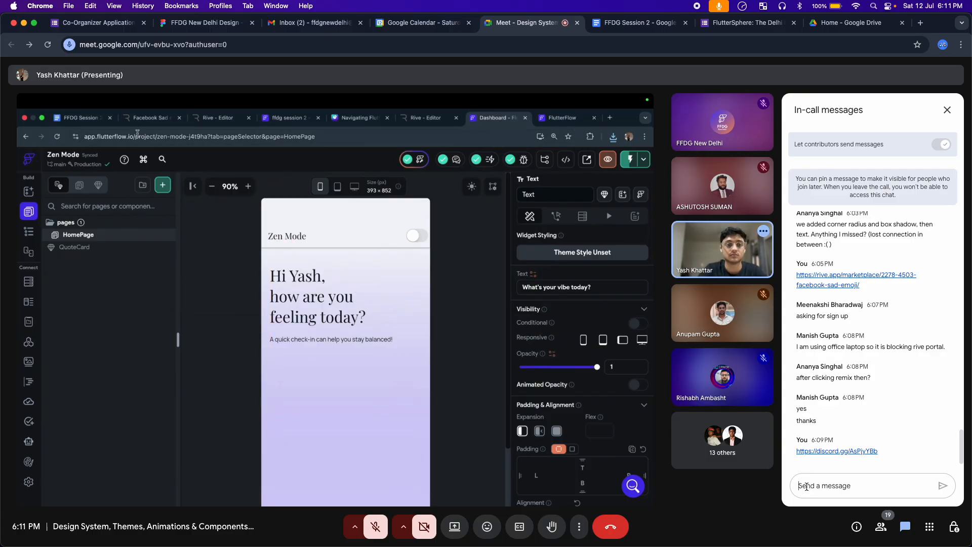
Send 'Feel free to as if you have any doubts' in chat, then follow with the correction '*ask'
text(Fe)
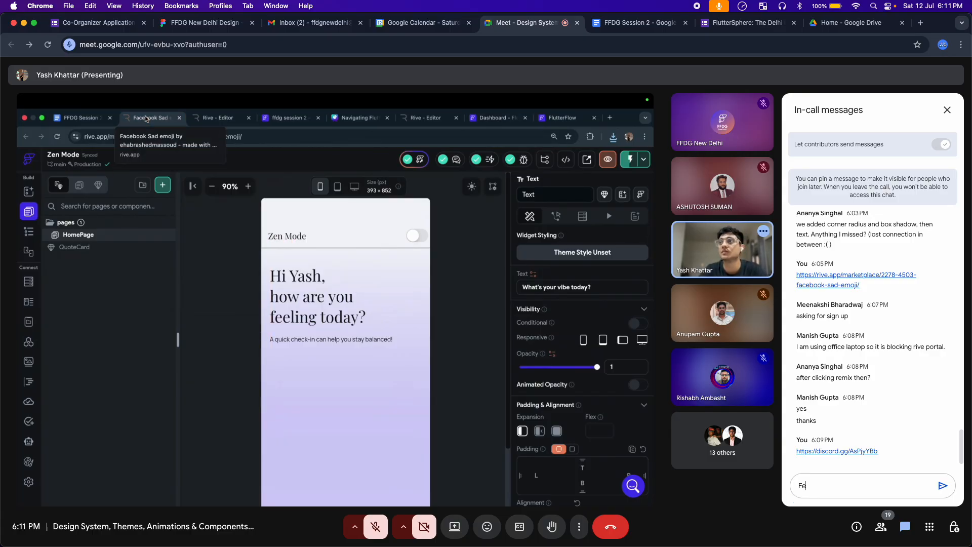
text(el free)
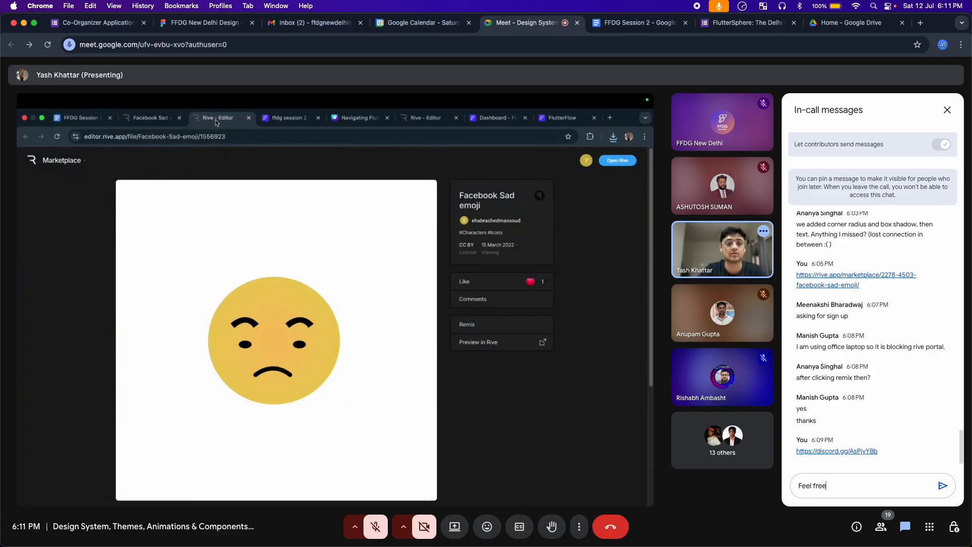
text( to as if)
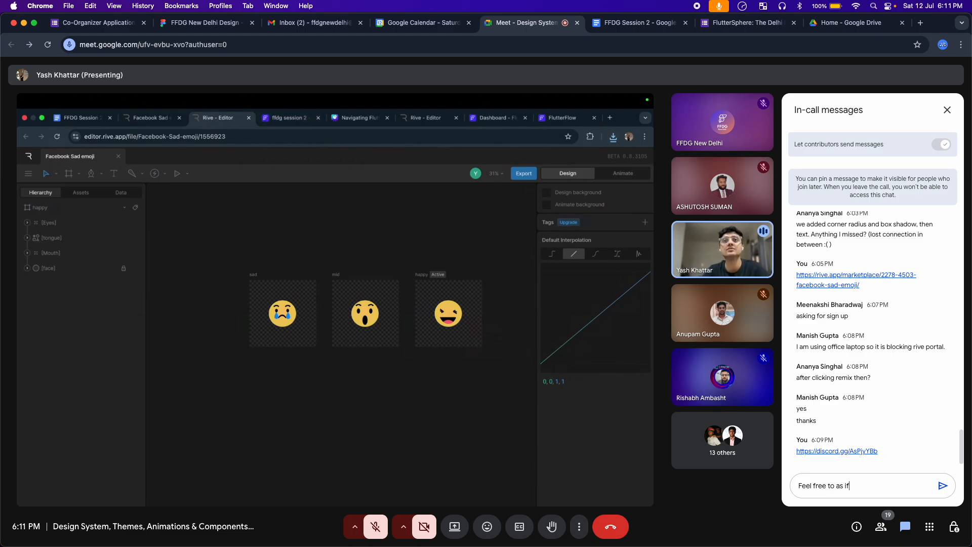
text( you hav)
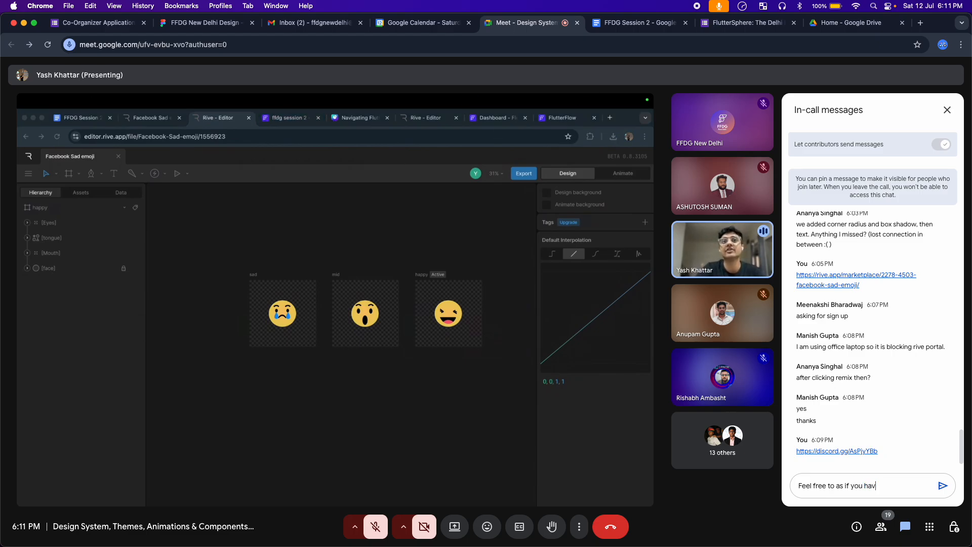
text(e any doubts)
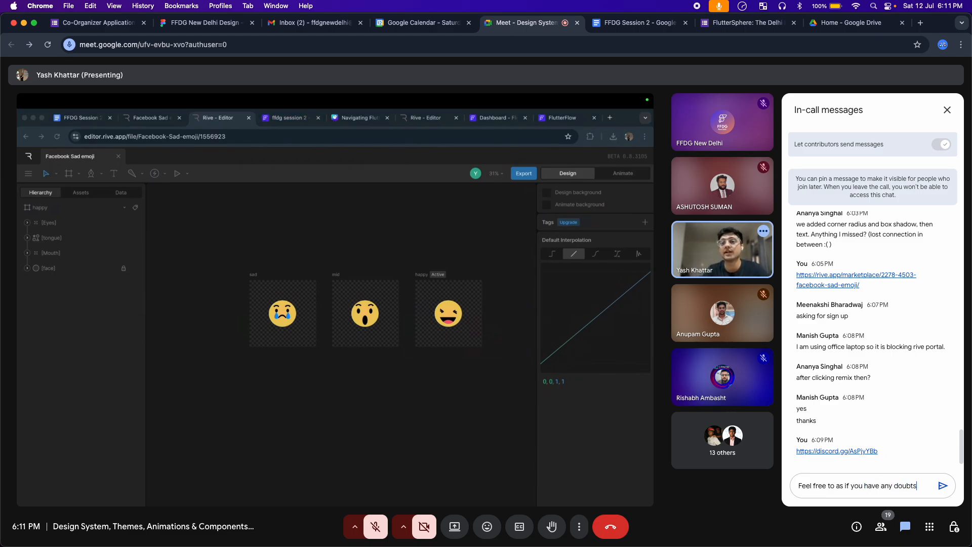
key(Return)
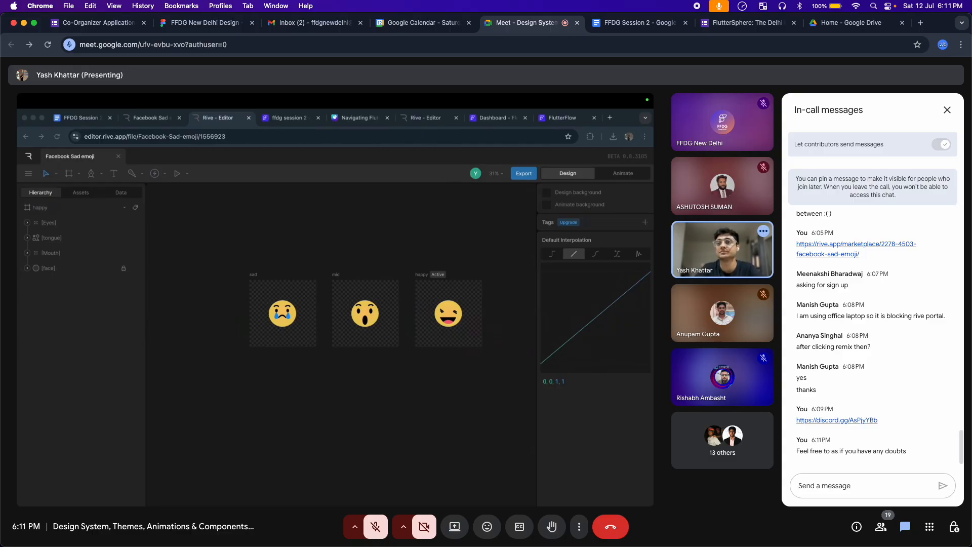
text(*ask)
key(Return)
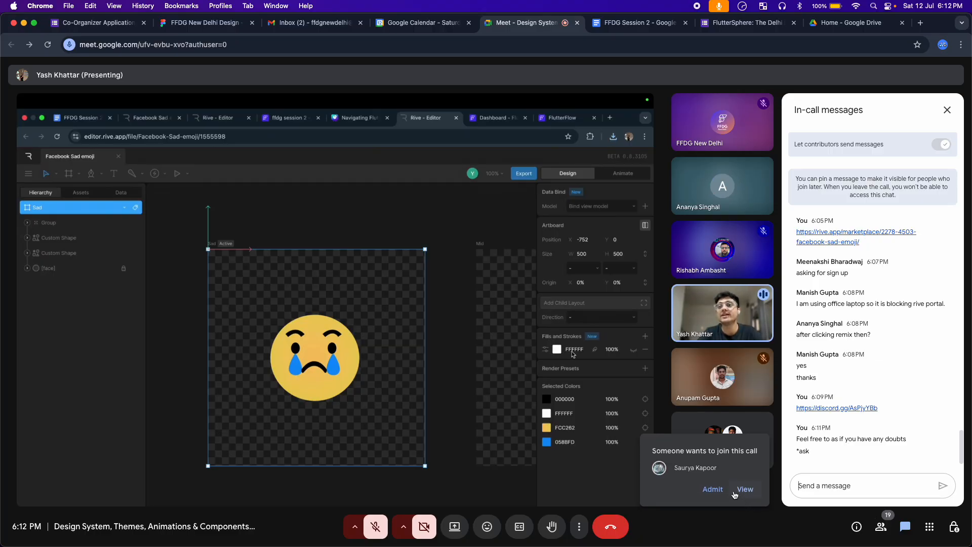
Admit the person waiting to join the call
click(711, 490)
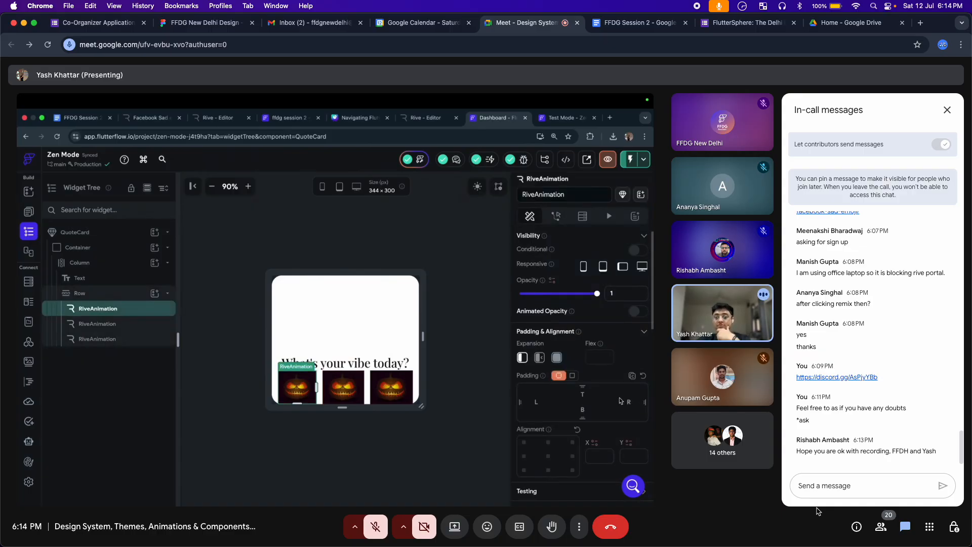
Type and send the chat reply 'yes, it's okay'
click(851, 486)
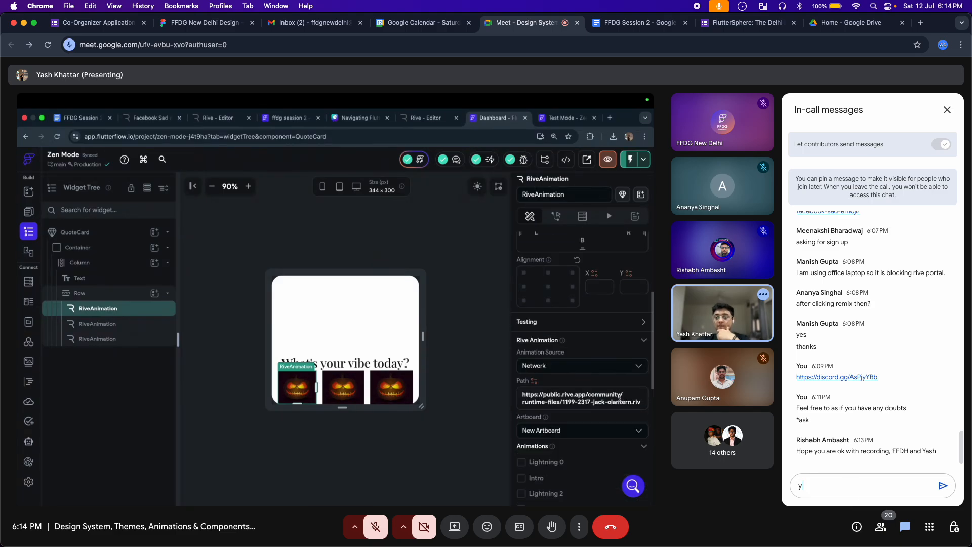
text(yes, it)
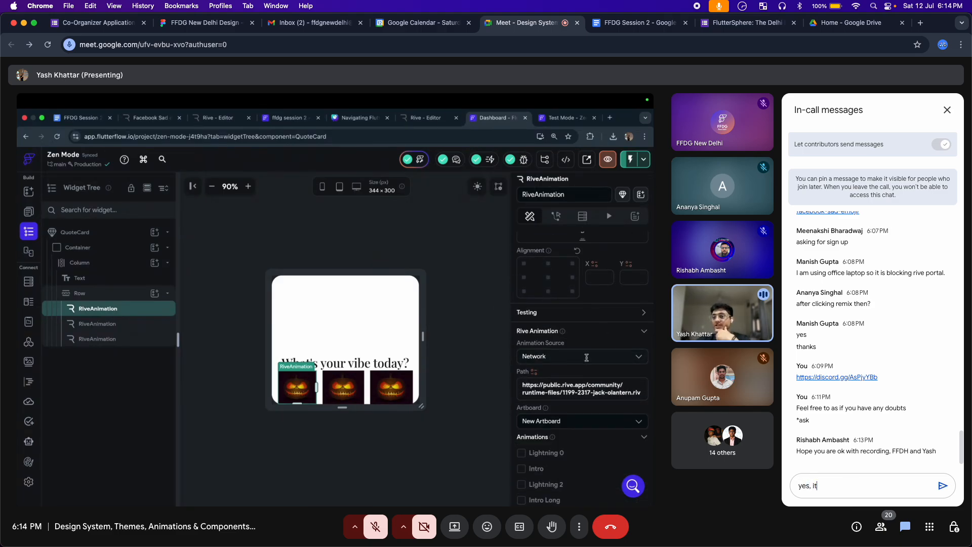
text('sokay)
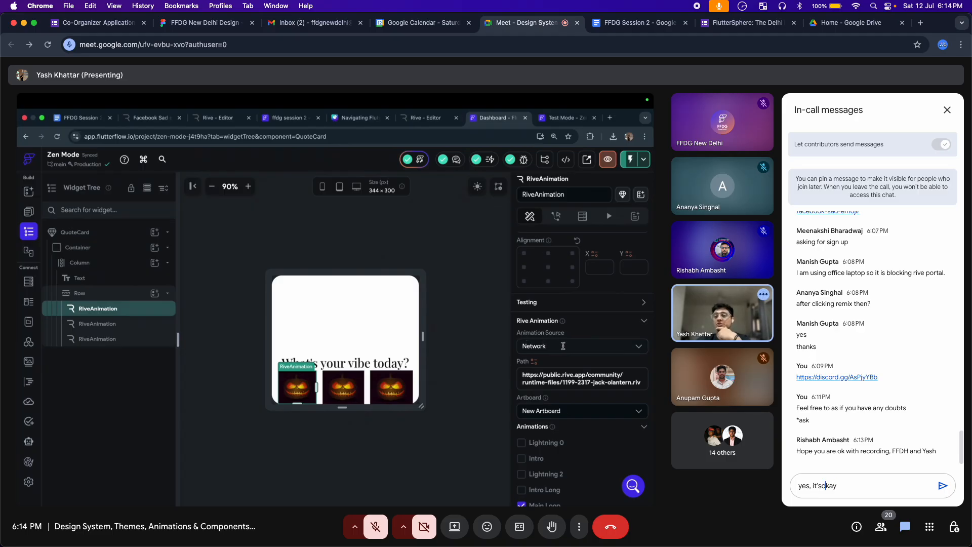
key(Left)
key(Return)
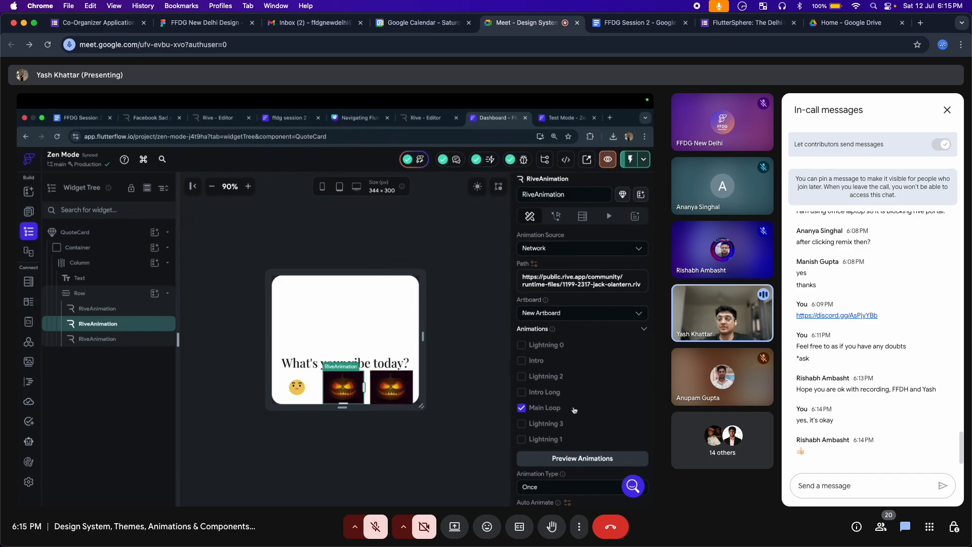
click(589, 268)
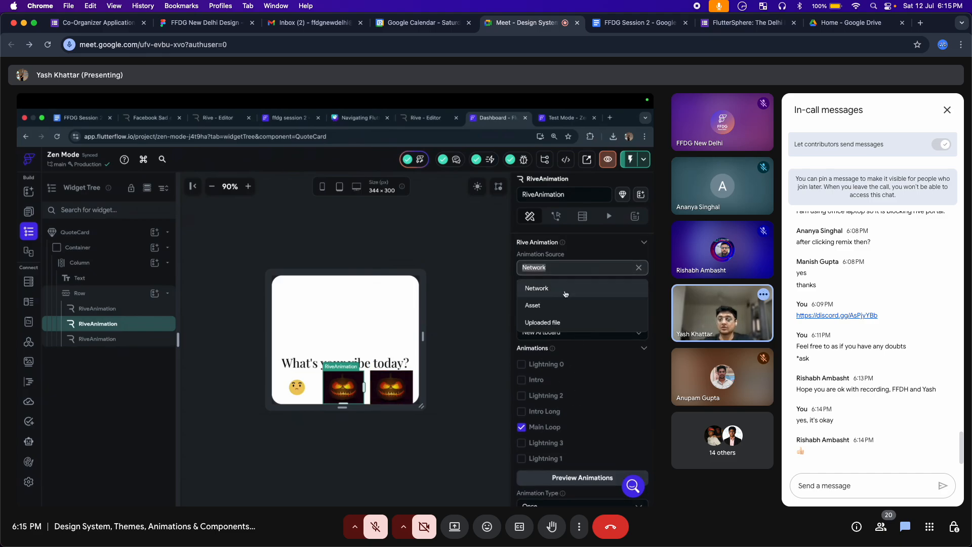
click(566, 304)
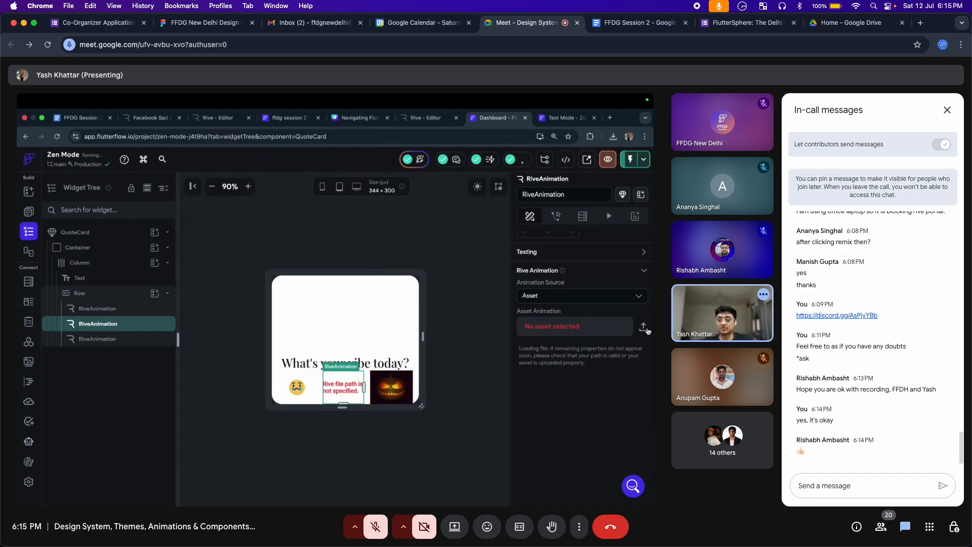
click(605, 330)
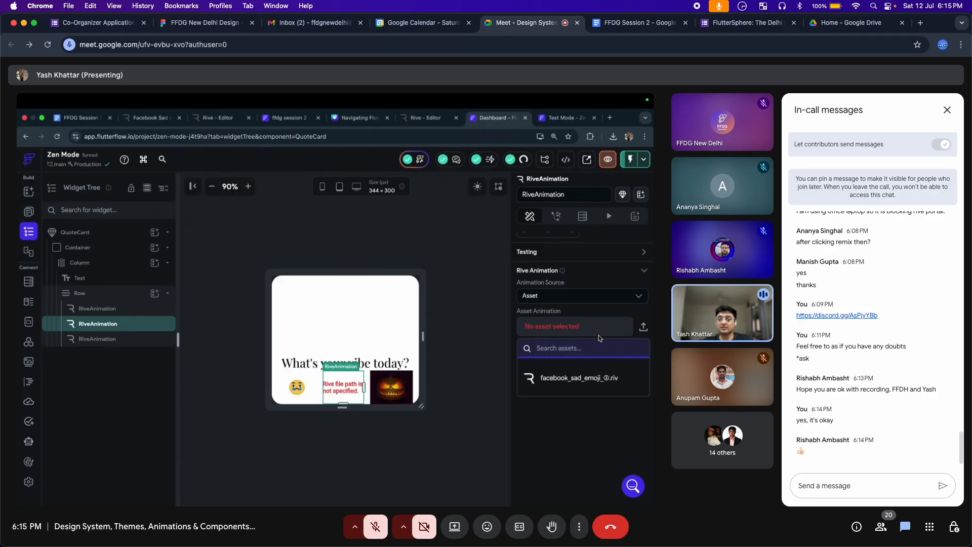
click(573, 379)
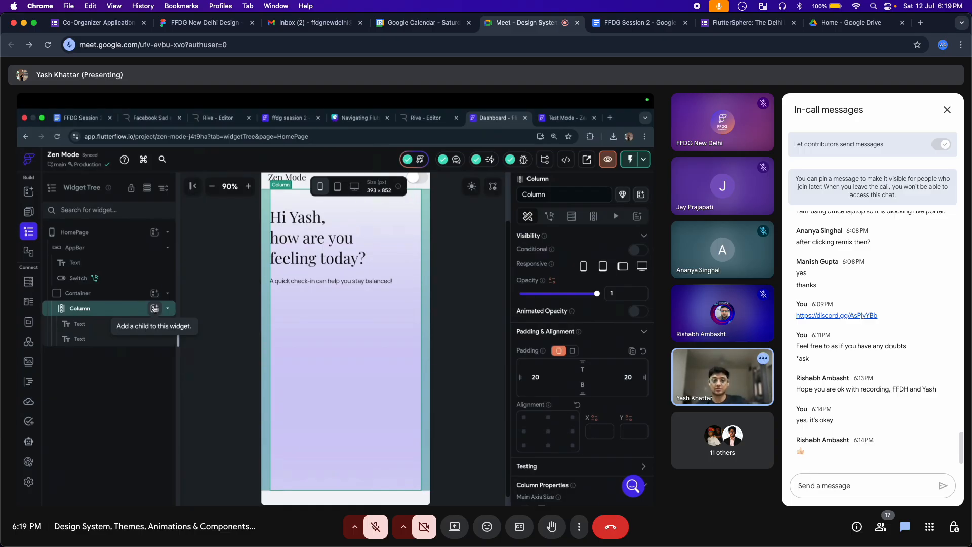
Add a Spacer as a child of the Column by searching 'spacer'
click(154, 308)
text(sp)
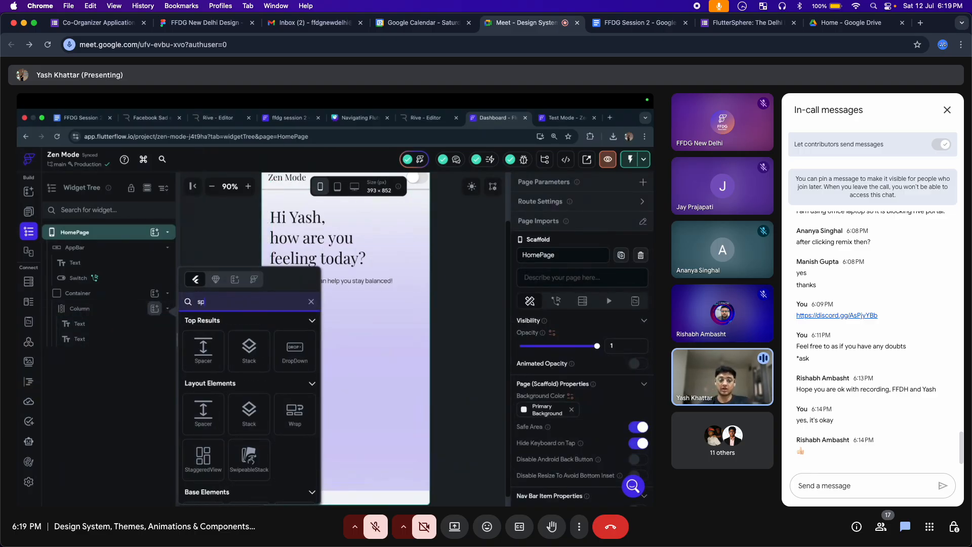
text(acer)
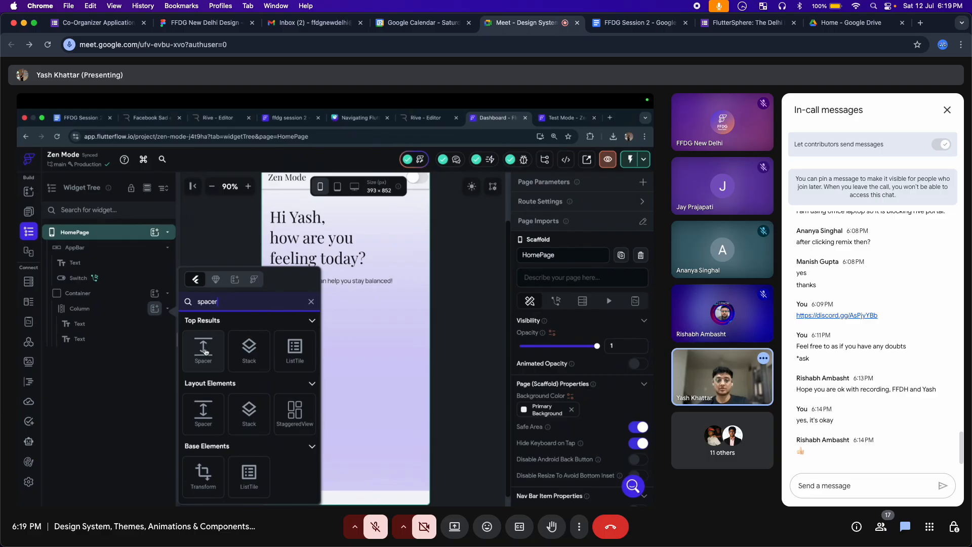
click(204, 349)
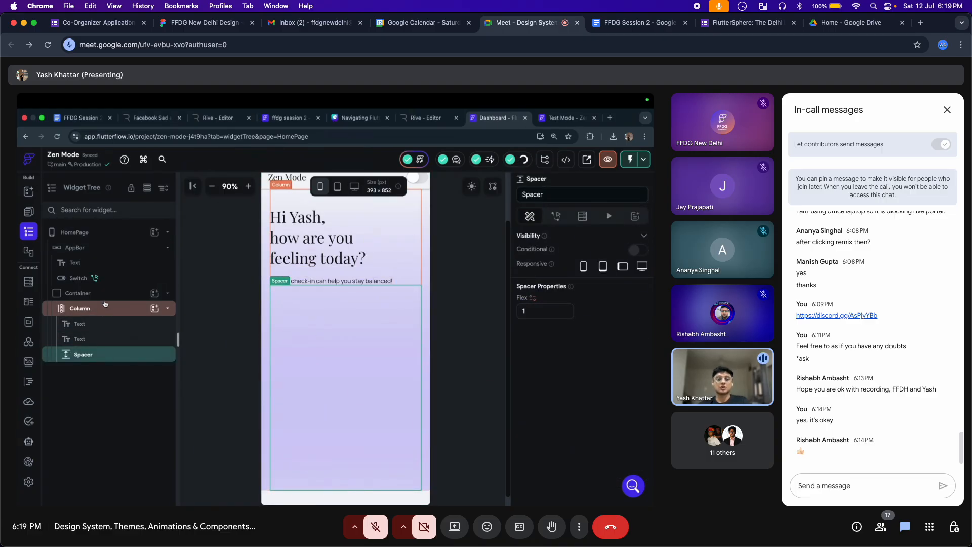
Place the QuoteCard component from the Components list onto the HomePage
click(154, 309)
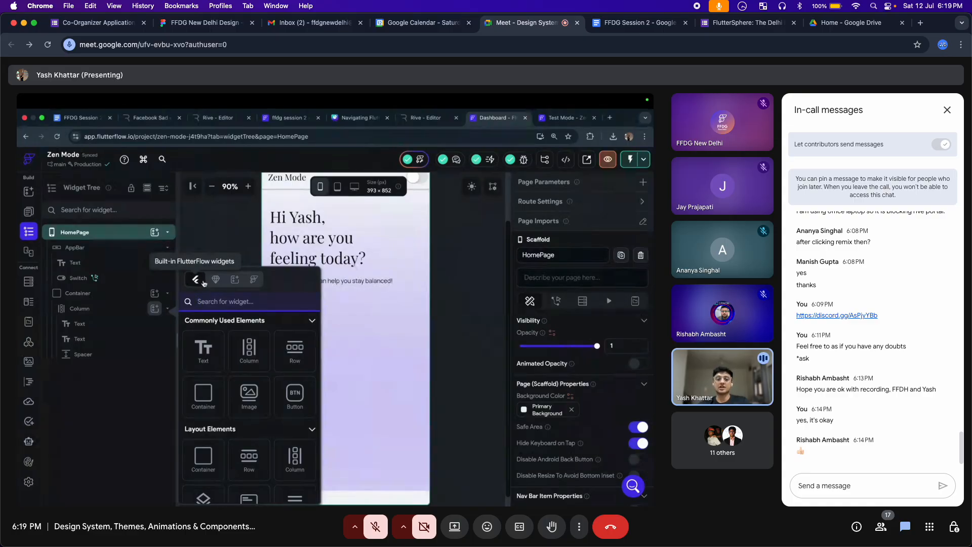
click(214, 280)
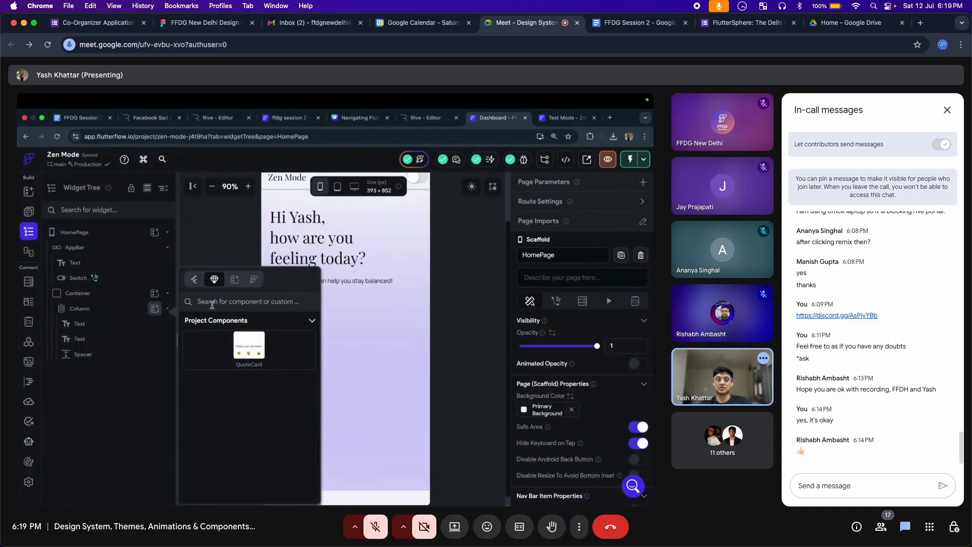
click(248, 348)
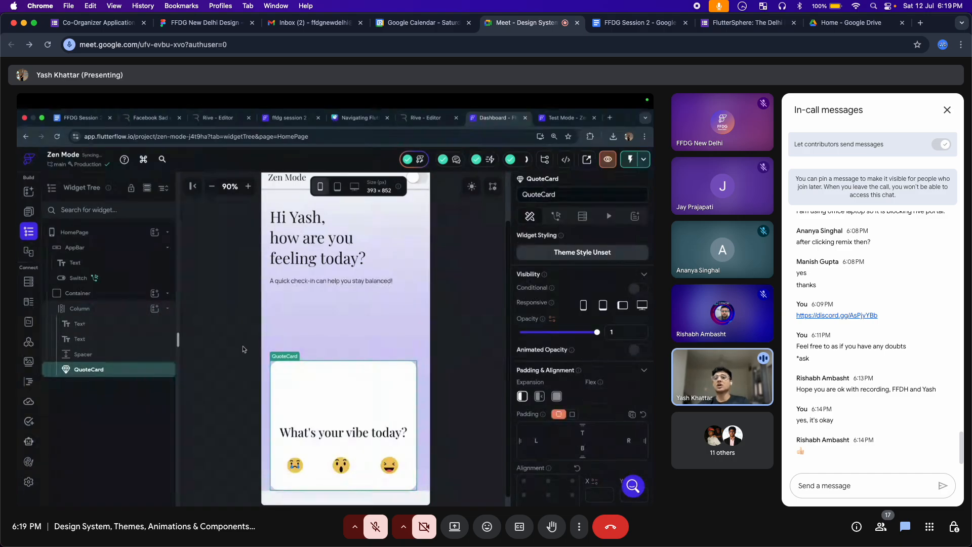
click(239, 343)
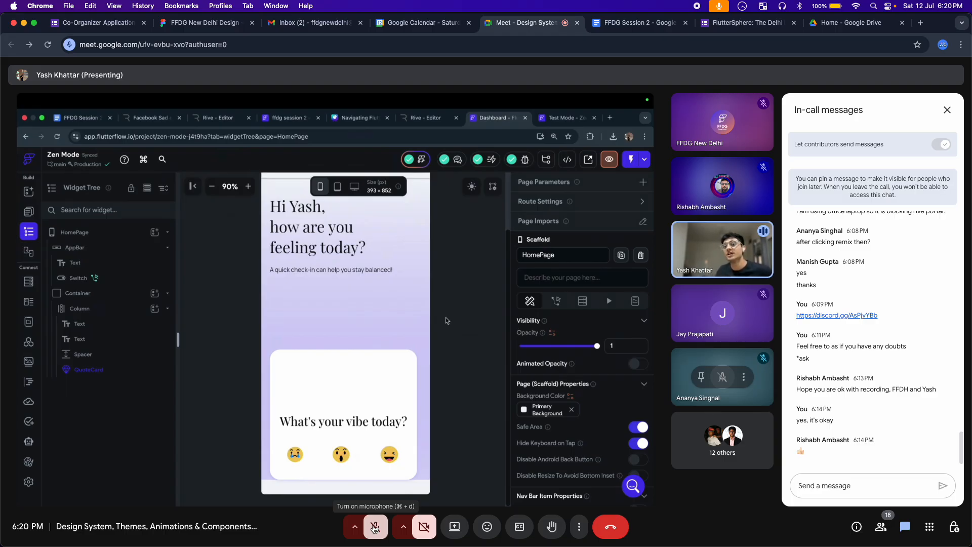
Unmute your microphone in the Meet toolbar so you can speak to the call
click(375, 528)
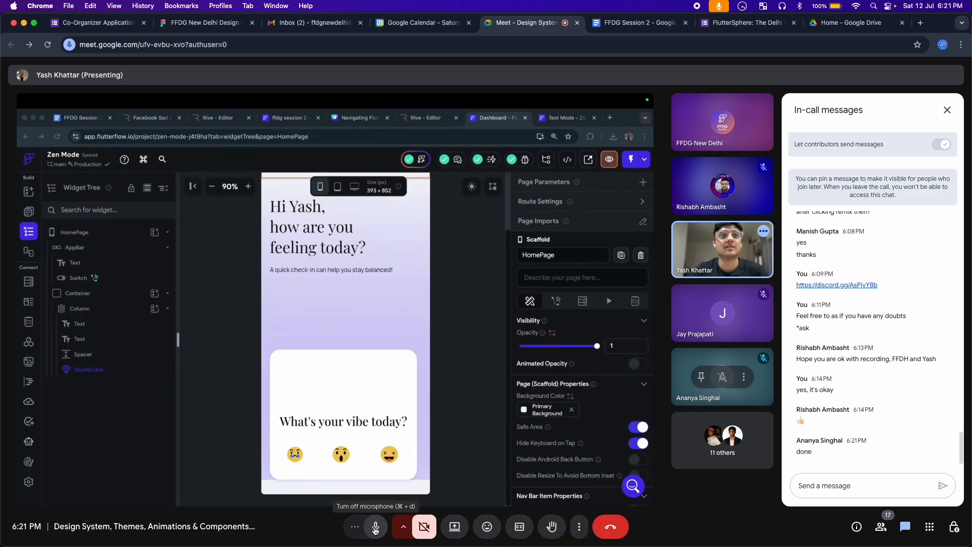
click(375, 528)
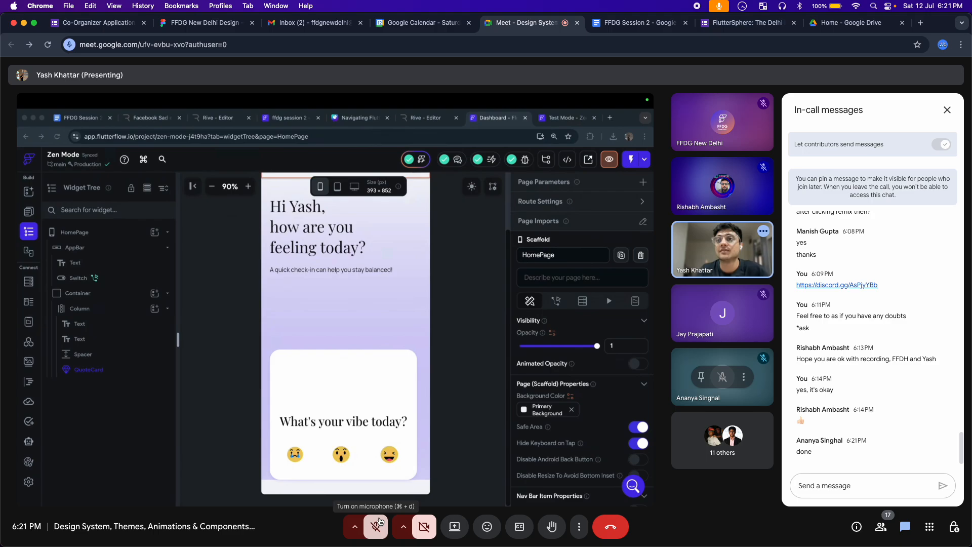
click(380, 521)
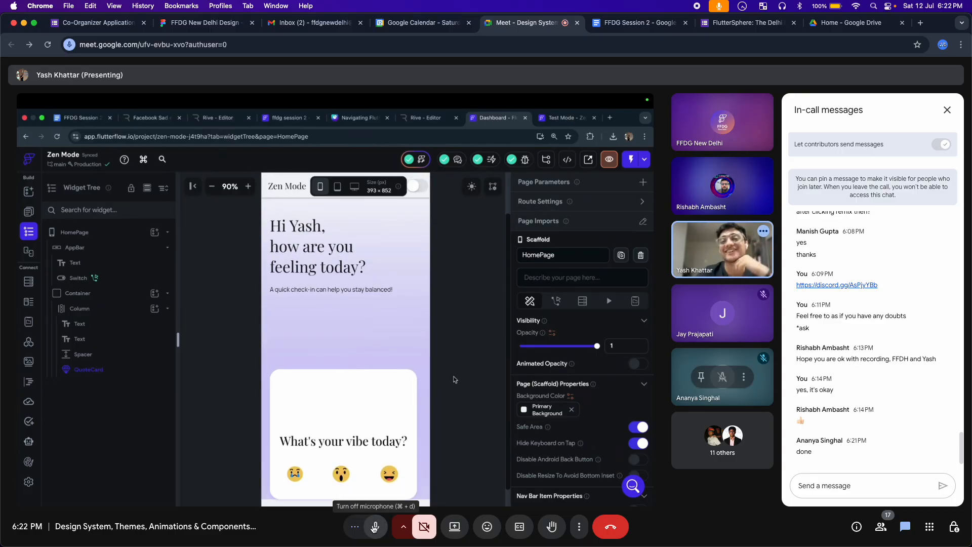
Mute your microphone and put the cursor in the chat's 'Send a message' box
click(375, 528)
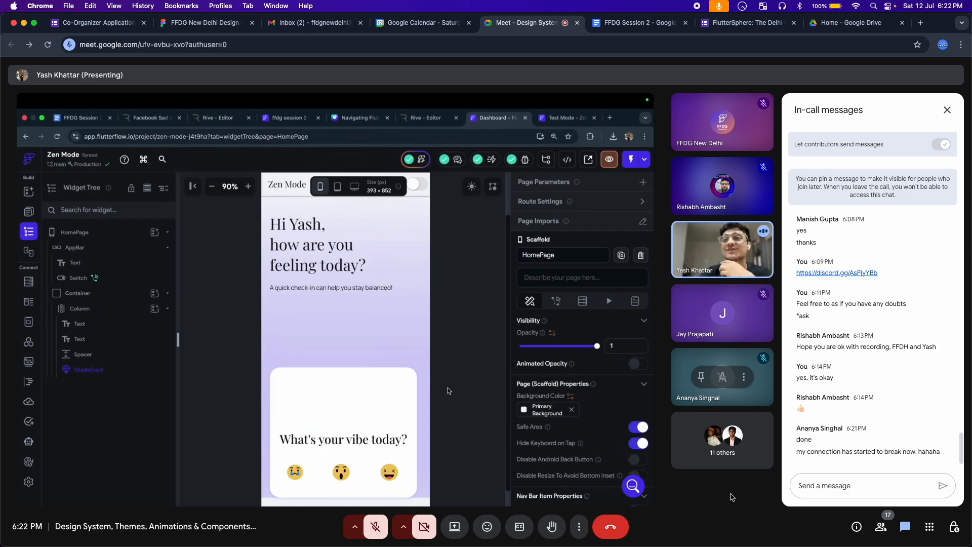
click(861, 483)
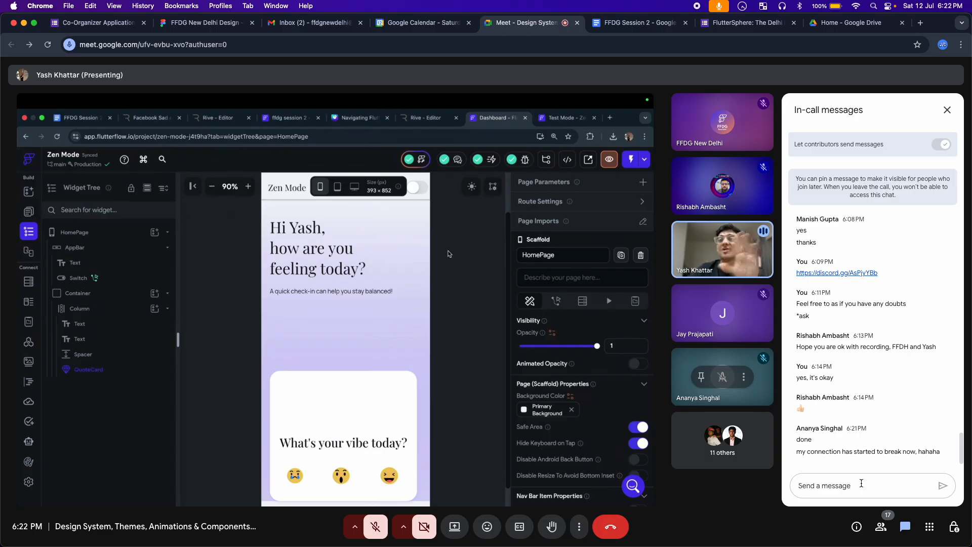
Send the chat reply 'noo, your connection has to wait for the breakdown! This is not a good time lol'
text(noo,)
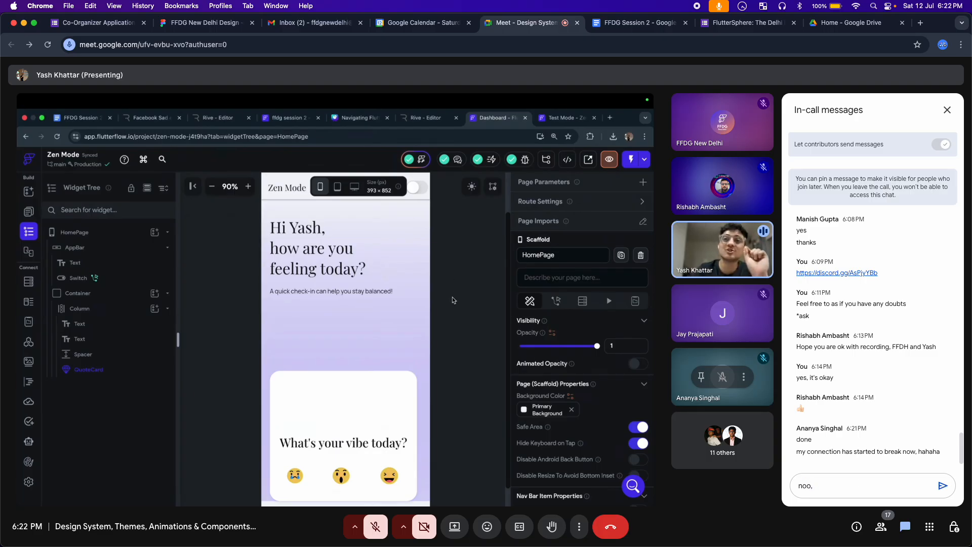
text( your con)
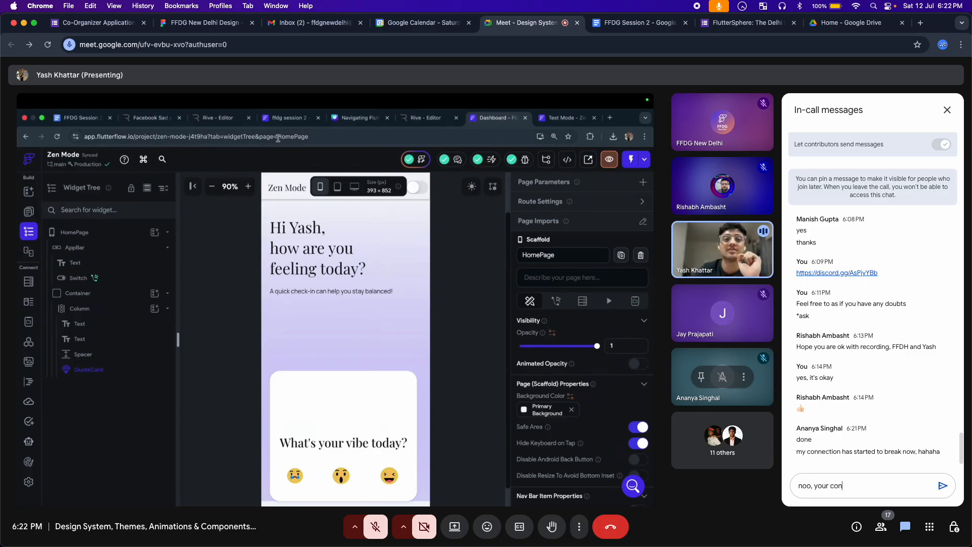
text(nection has)
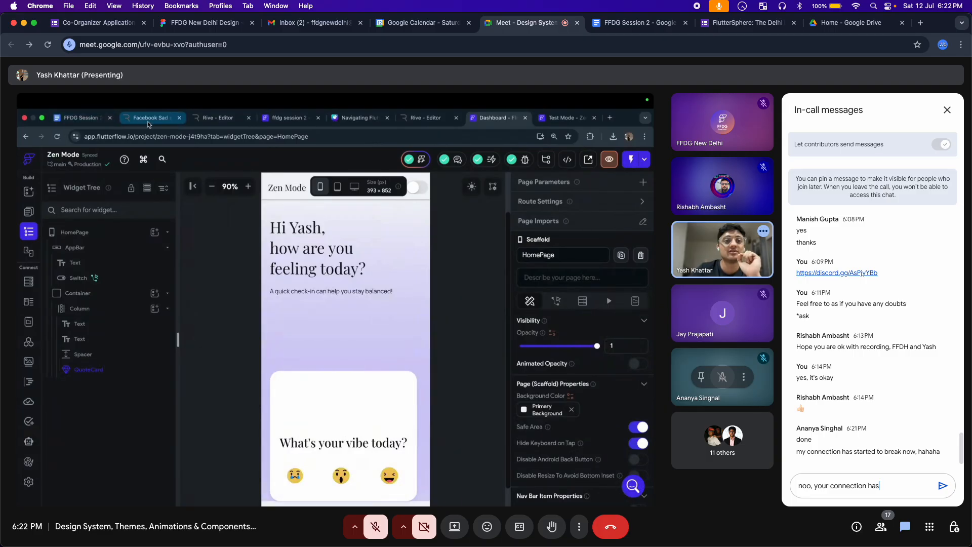
text( to wait)
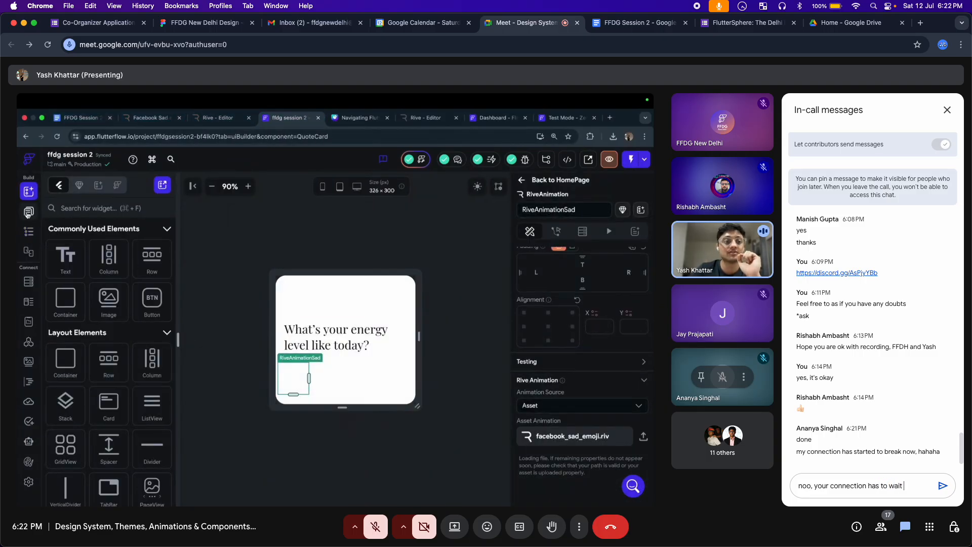
text( for the b)
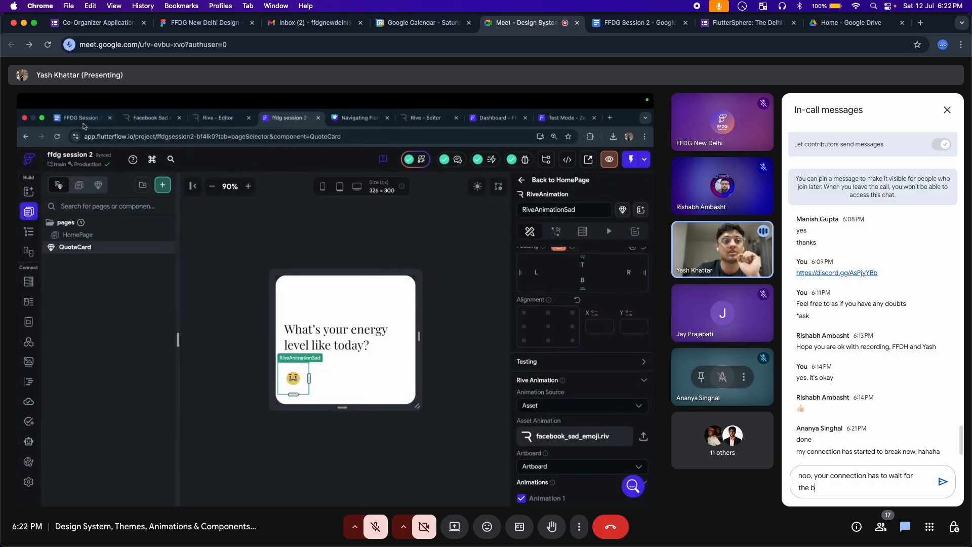
text(reakdown)
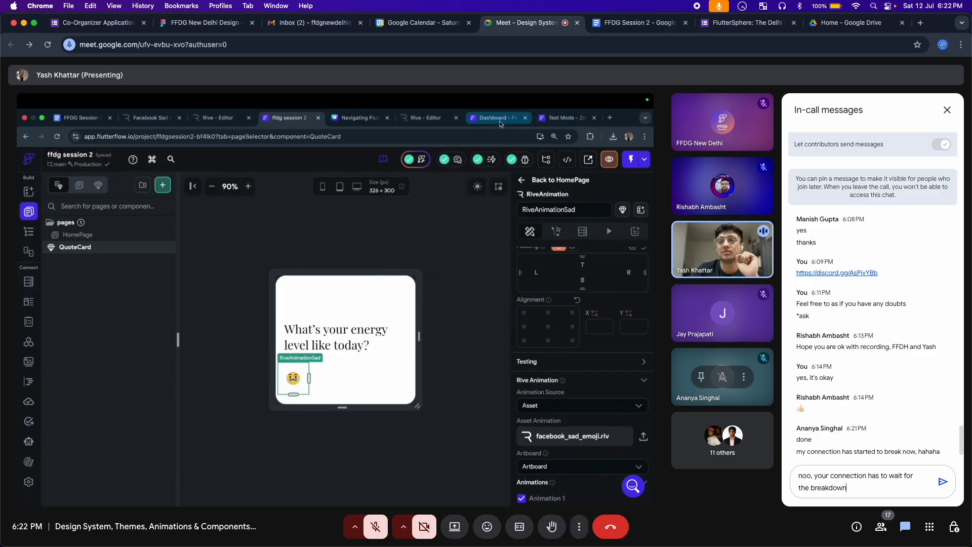
text(! Th)
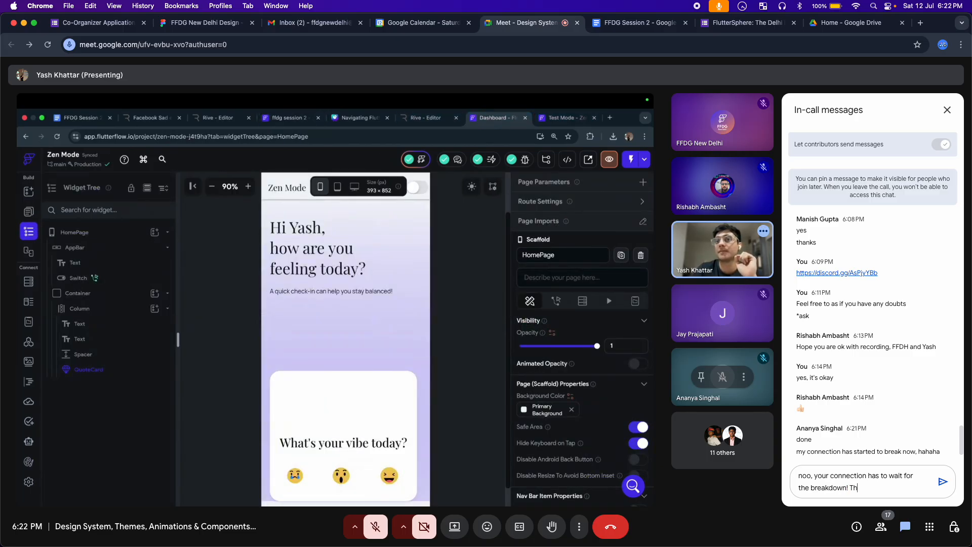
text(is)
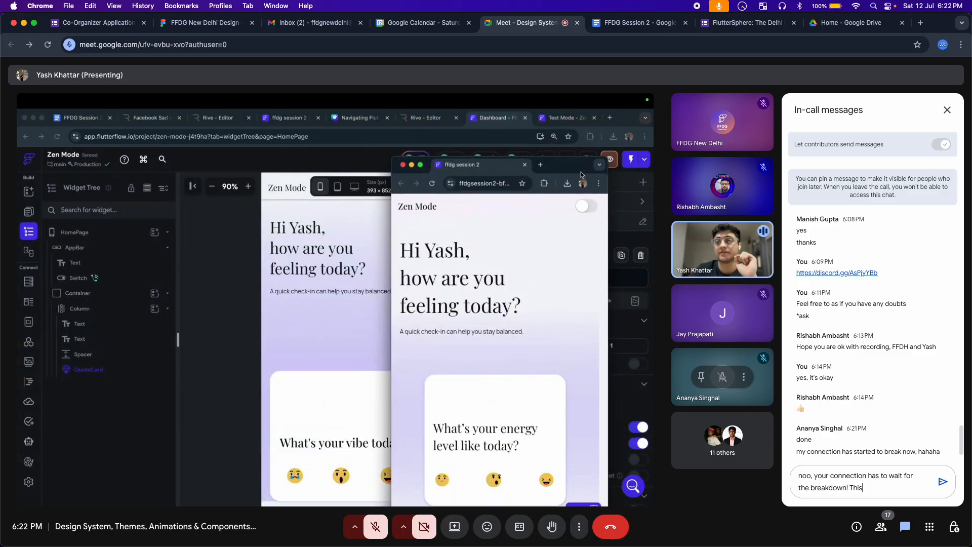
text( is not)
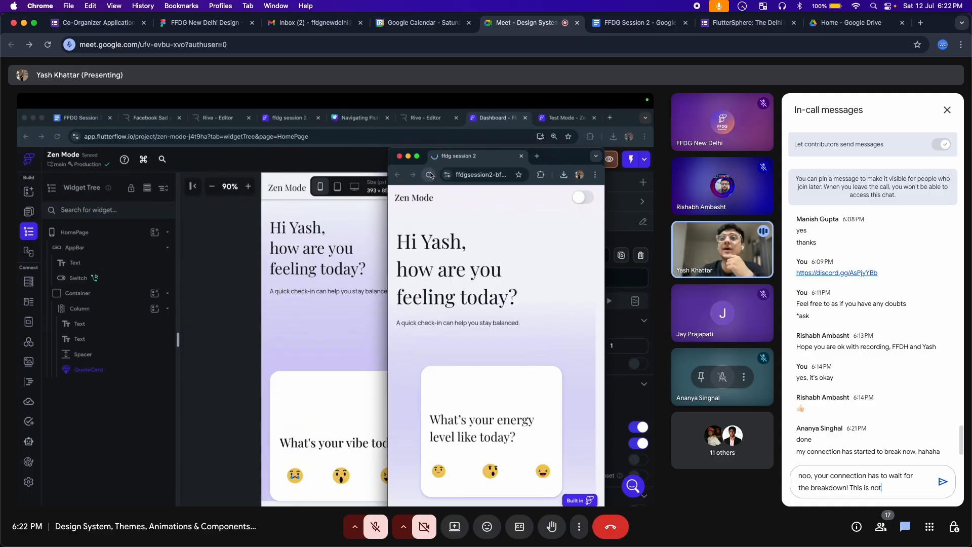
text( a goo)
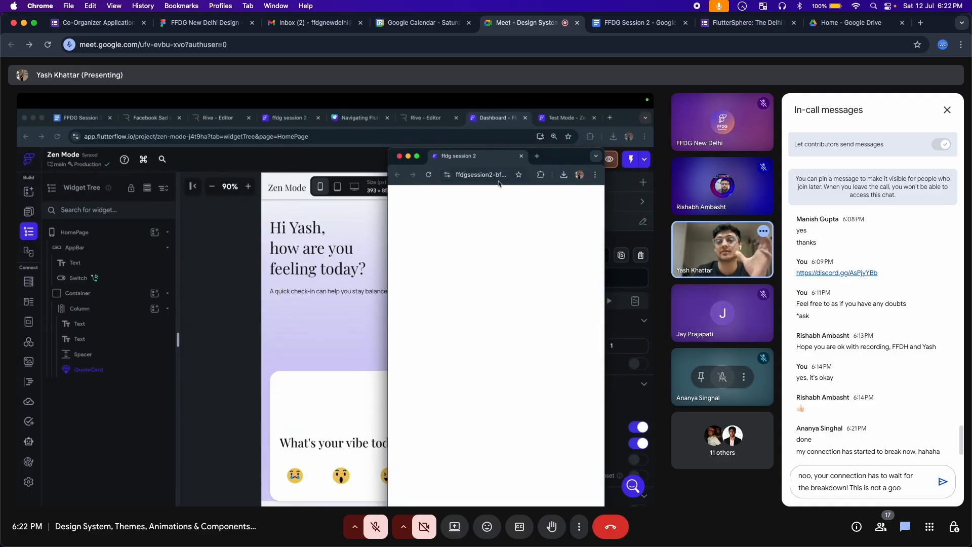
text(d time lol)
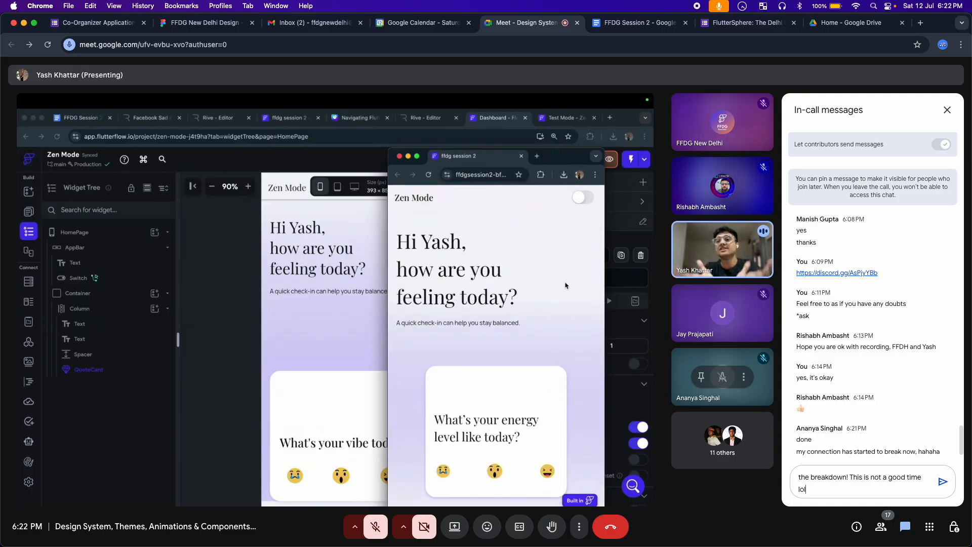
key(Return)
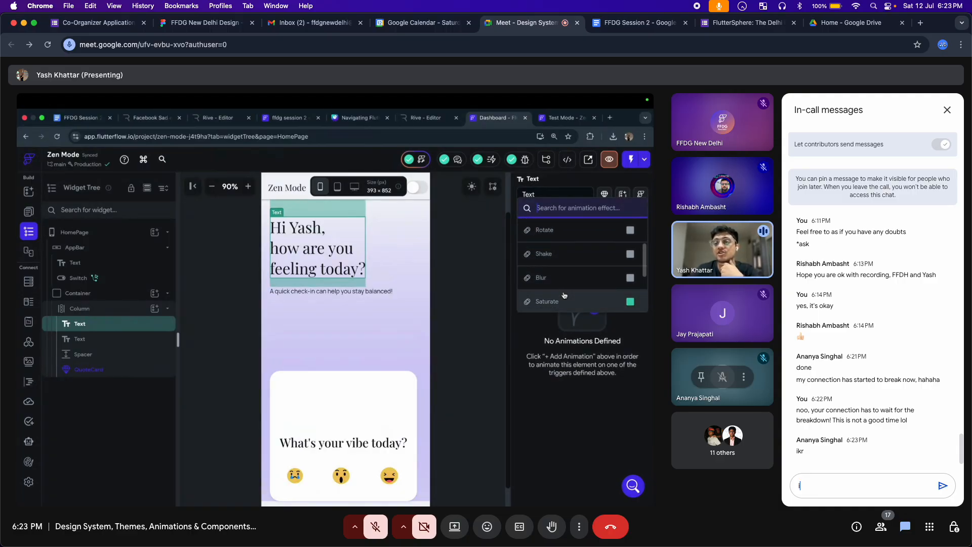
Draft the chat reply 'it instantly felt like canva' without sending it
text(it instantly f)
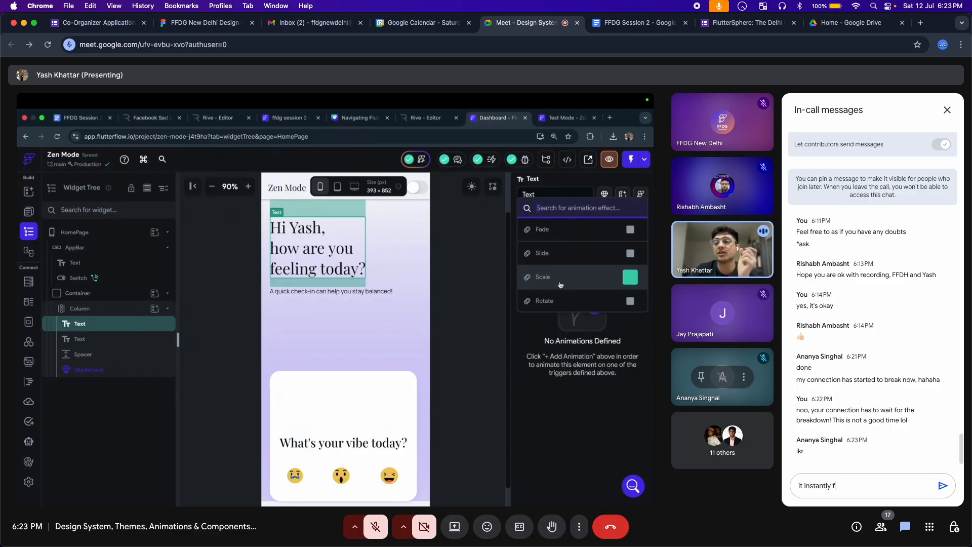
text(elt like canva)
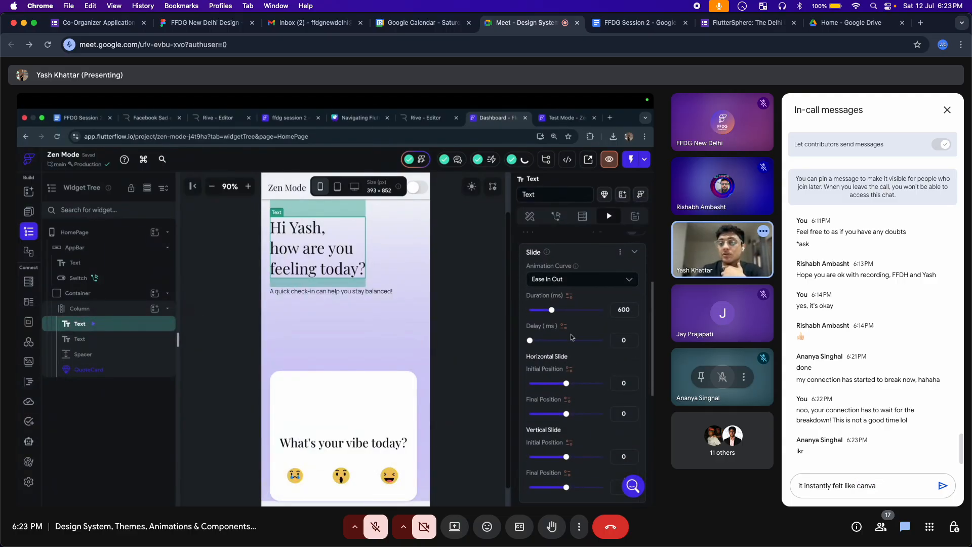
Send the 'it instantly felt like canva' reply and begin a new message with '-2'
key(Return)
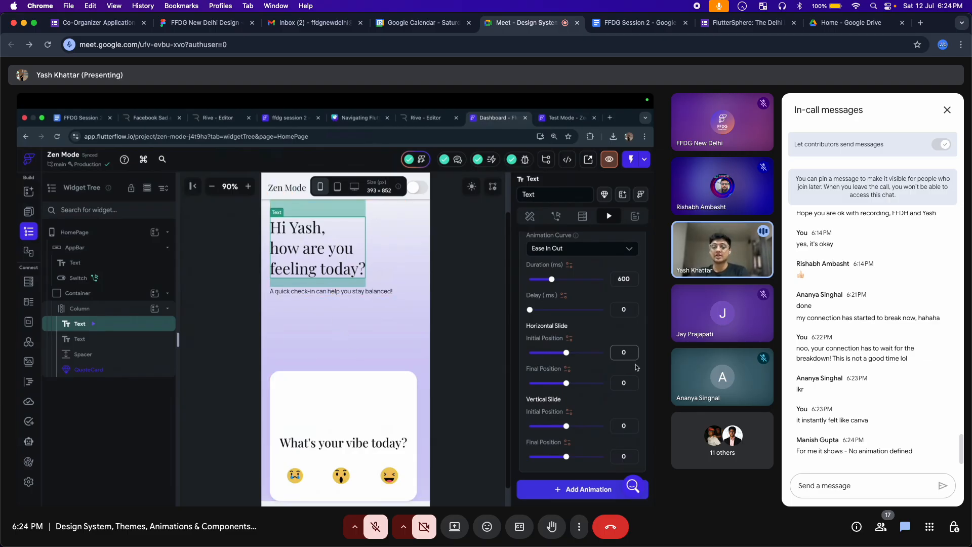
text(-2)
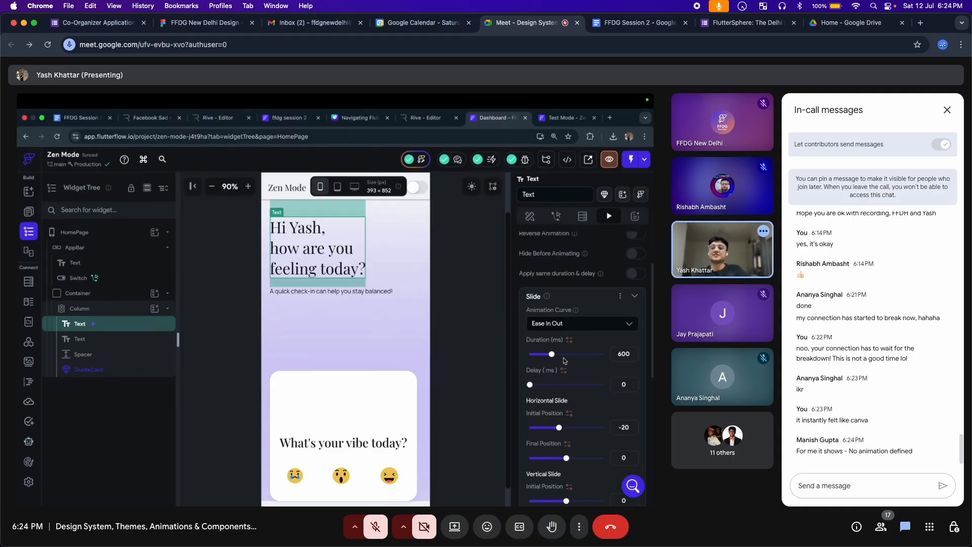
Send the reply 'select and then try', tagging the attendee, then unmute your microphone
text(se)
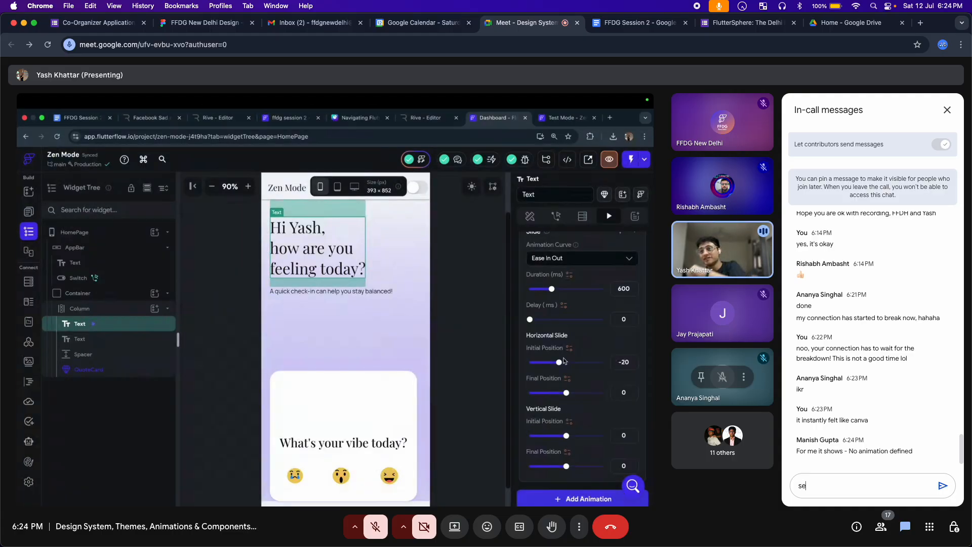
text(lect text)
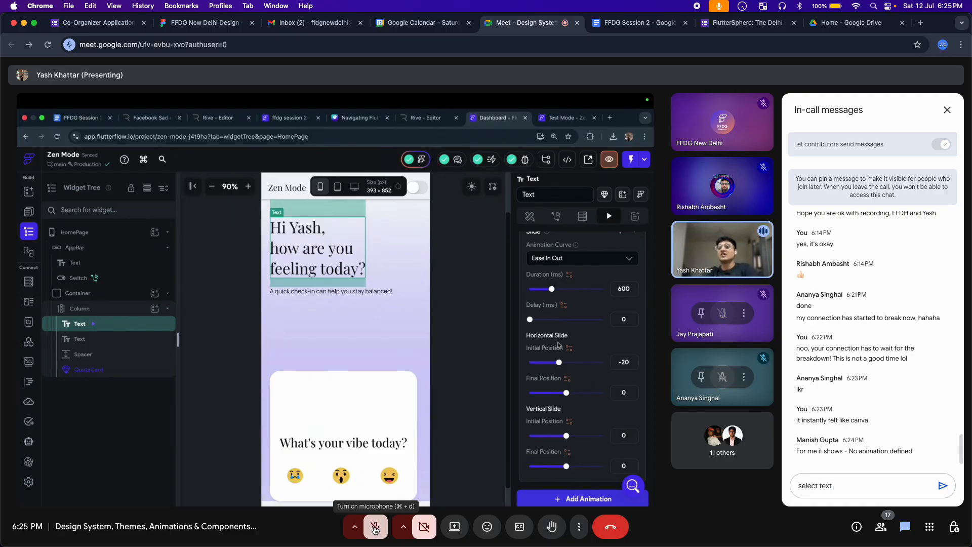
click(845, 481)
text(an)
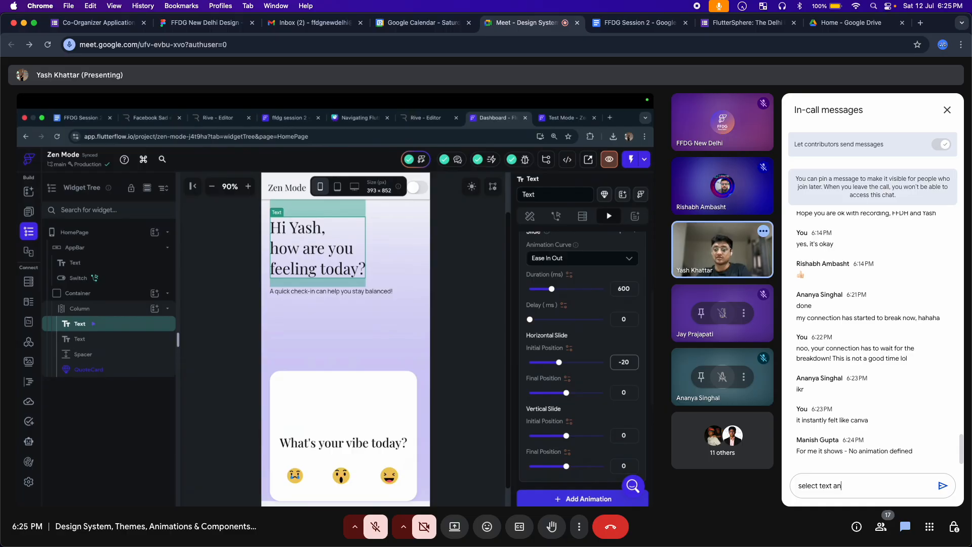
text(d then tr)
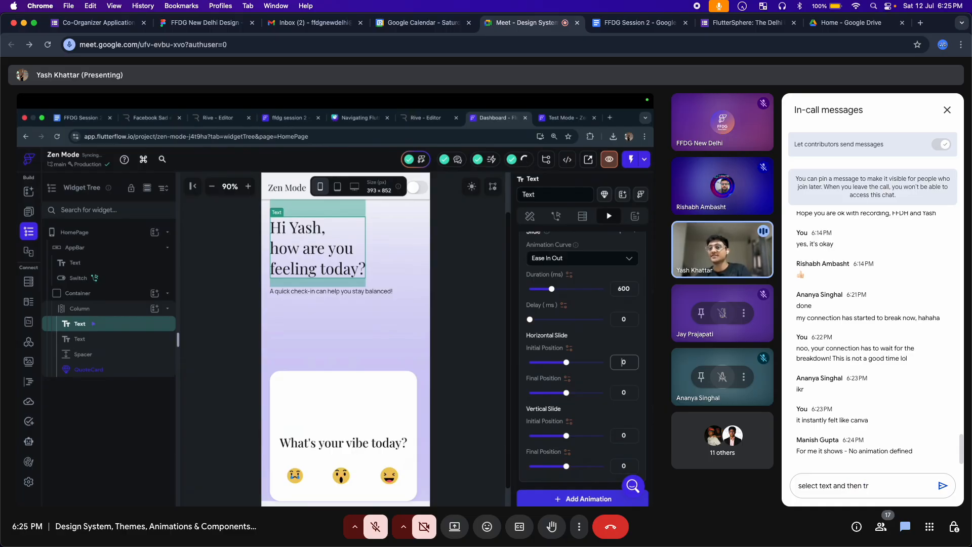
text(y @m)
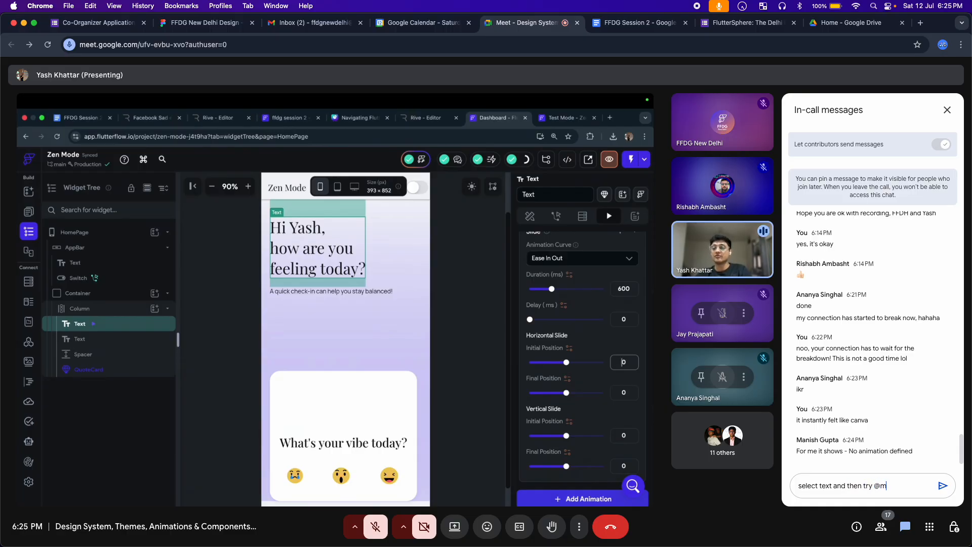
text(anish)
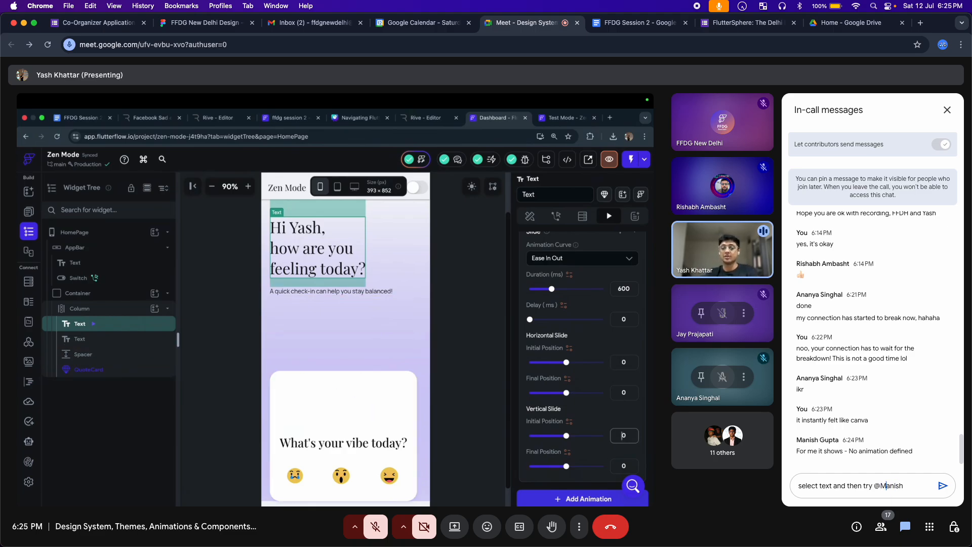
key(Return)
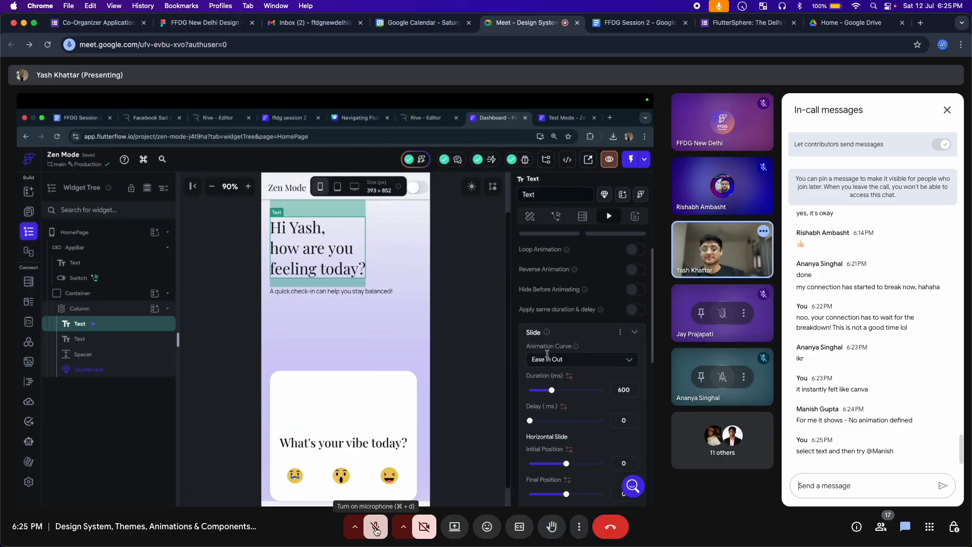
click(376, 530)
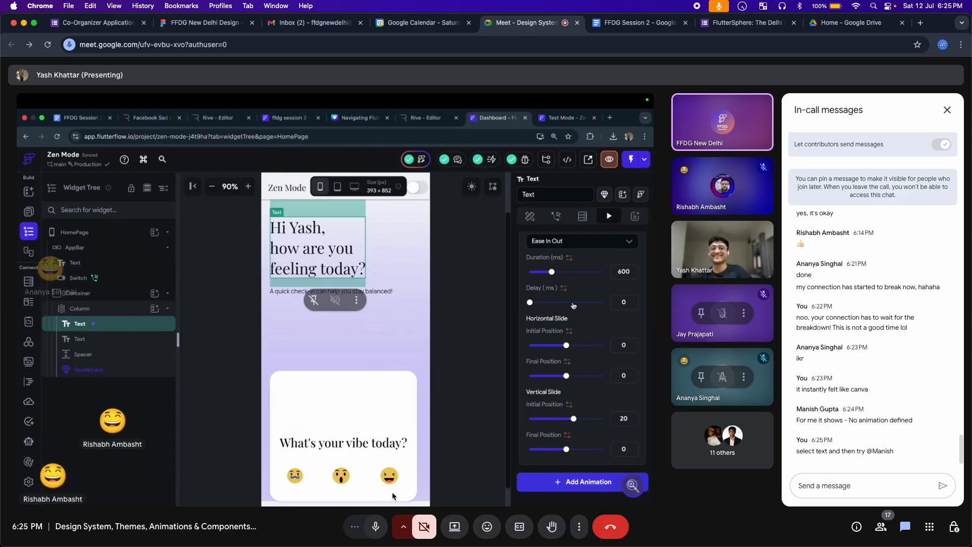
Mute your microphone and send a 😂 reaction to the call
click(375, 527)
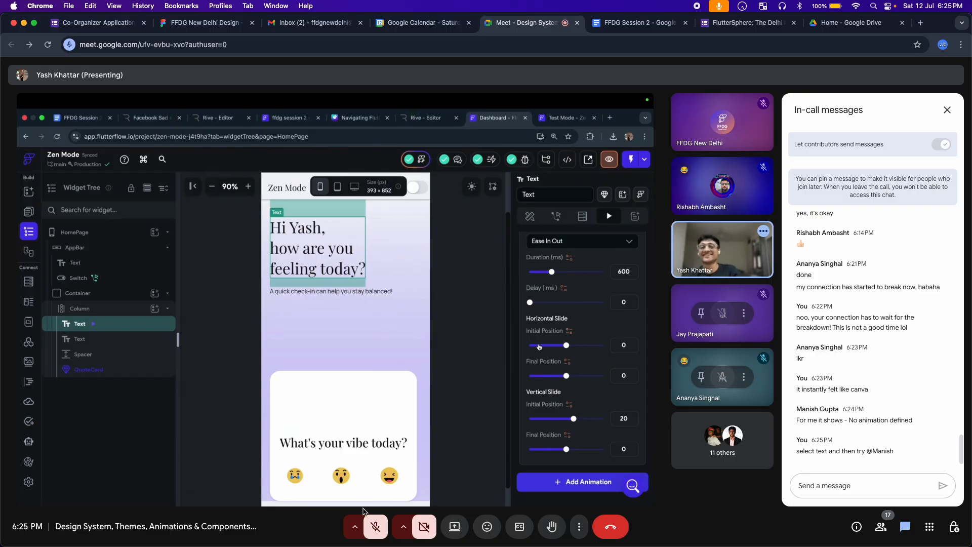
click(487, 527)
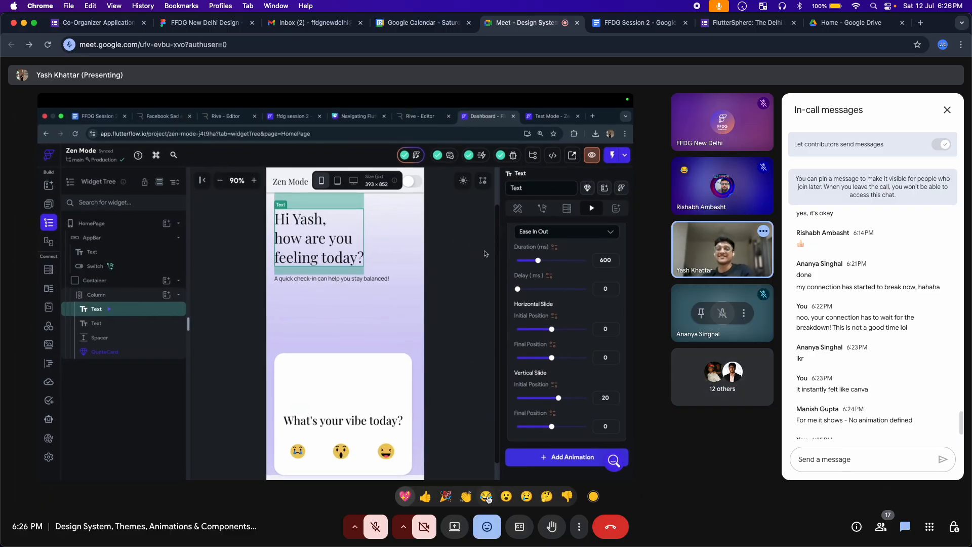
click(486, 496)
Close the In-call messages panel and decline the push-to-talk suggestion with Not now
scroll(857, 407, down, 1)
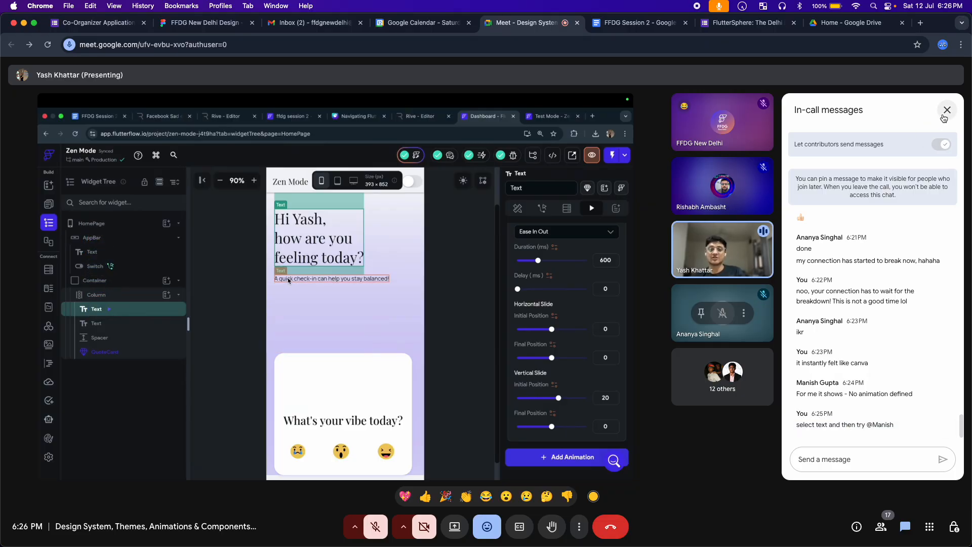
click(947, 109)
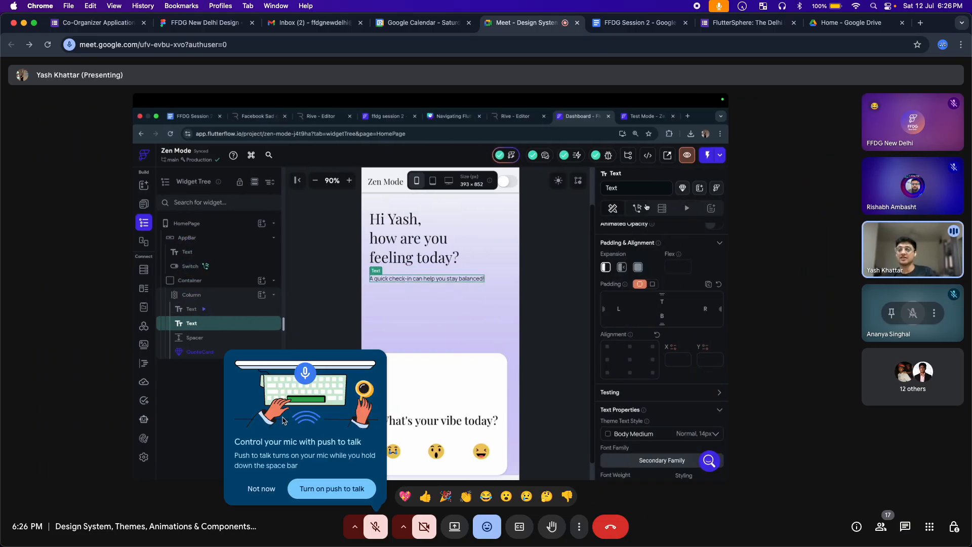
click(261, 489)
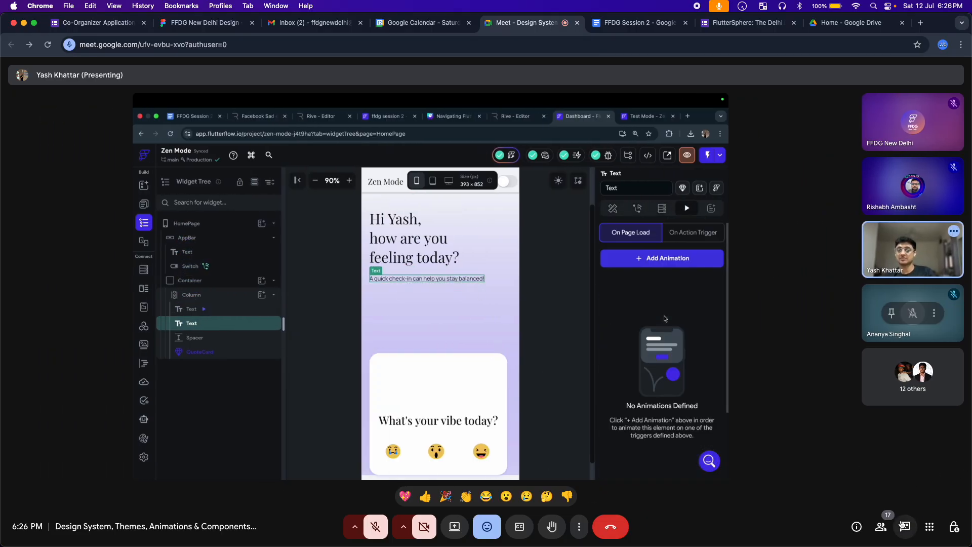
Reopen In-call messages, send a 😮 reaction, and focus the 'Send a message' box
click(905, 527)
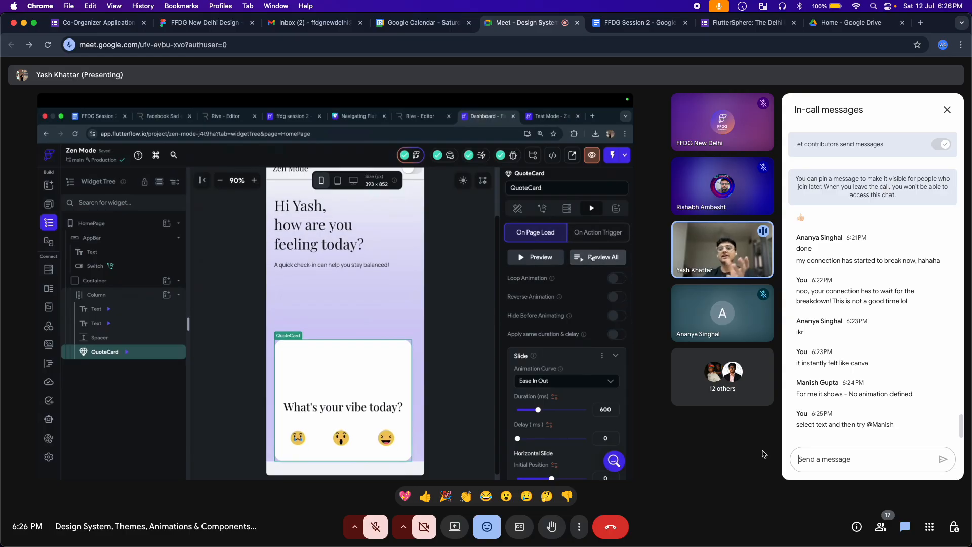
click(507, 496)
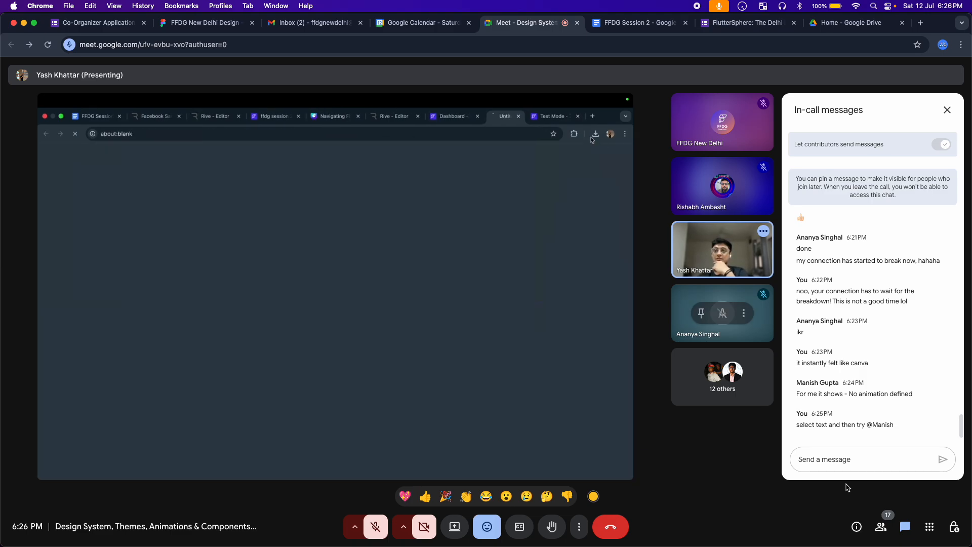
click(843, 461)
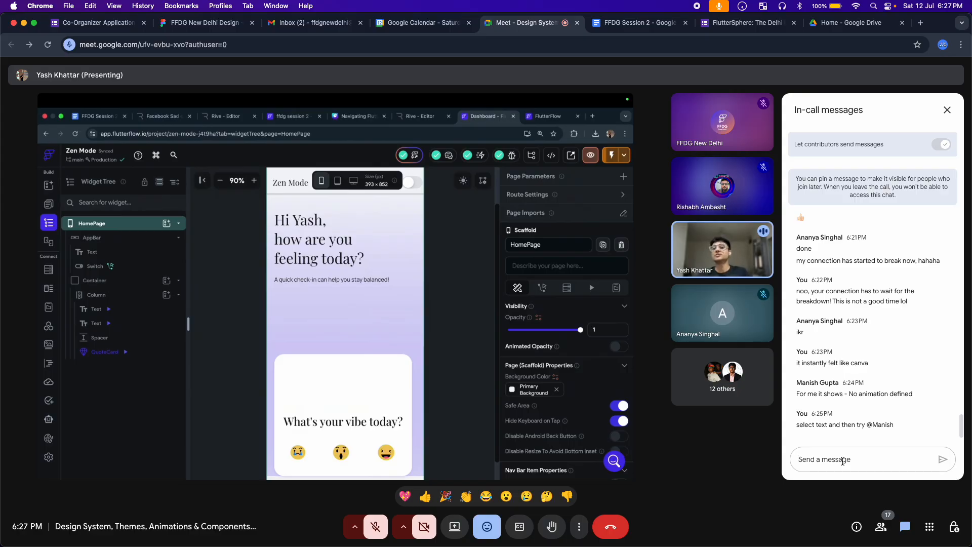
Ask the attendee 'did it work' in chat, then send a 👏 reaction
text(did)
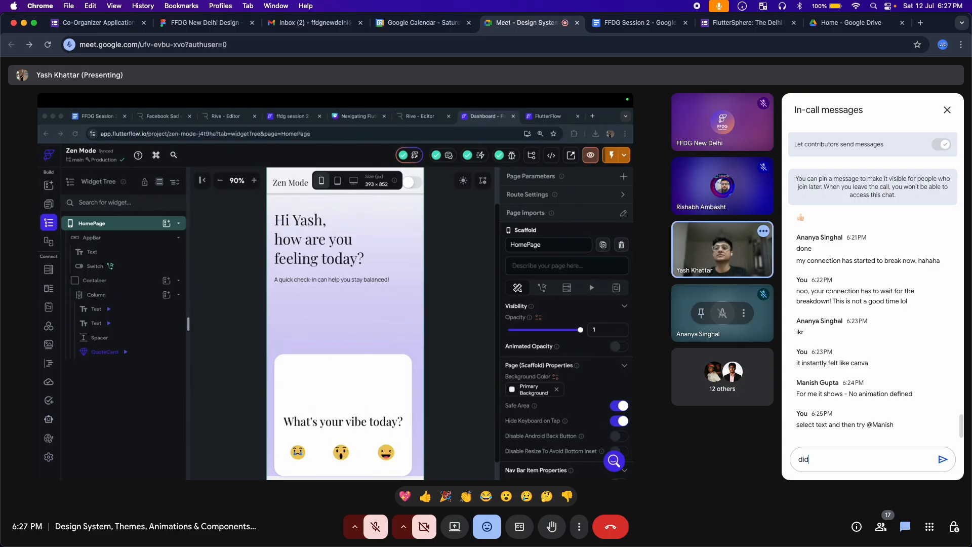
text( it work )
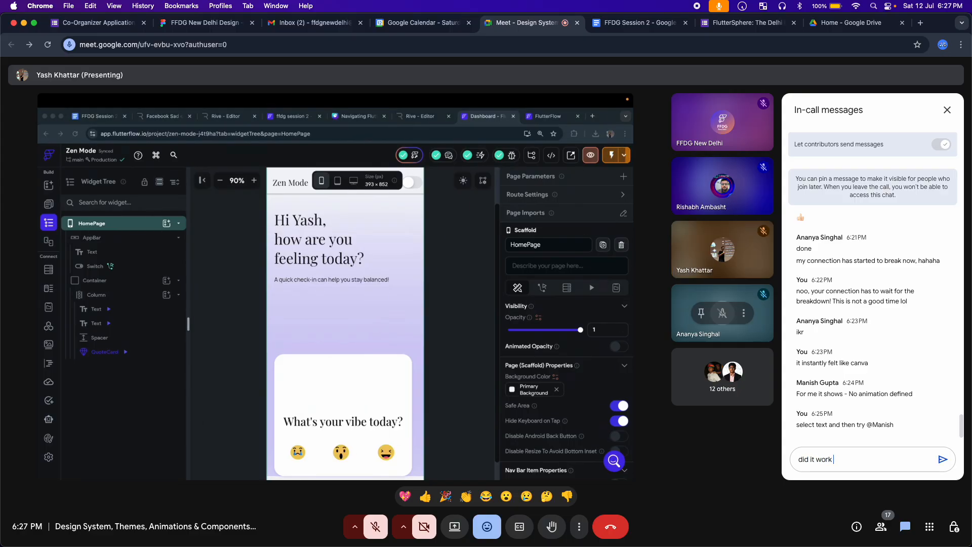
text(@Manish)
key(Return)
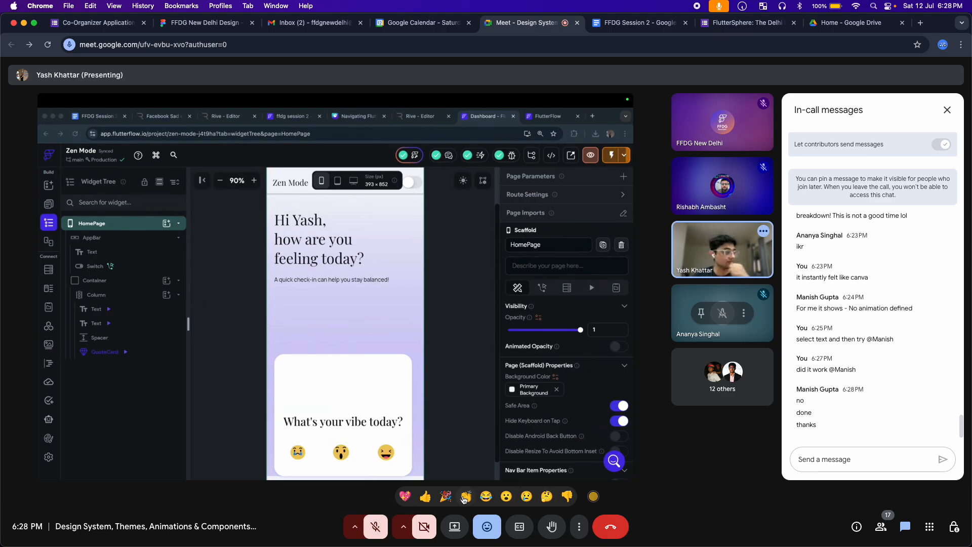
click(466, 496)
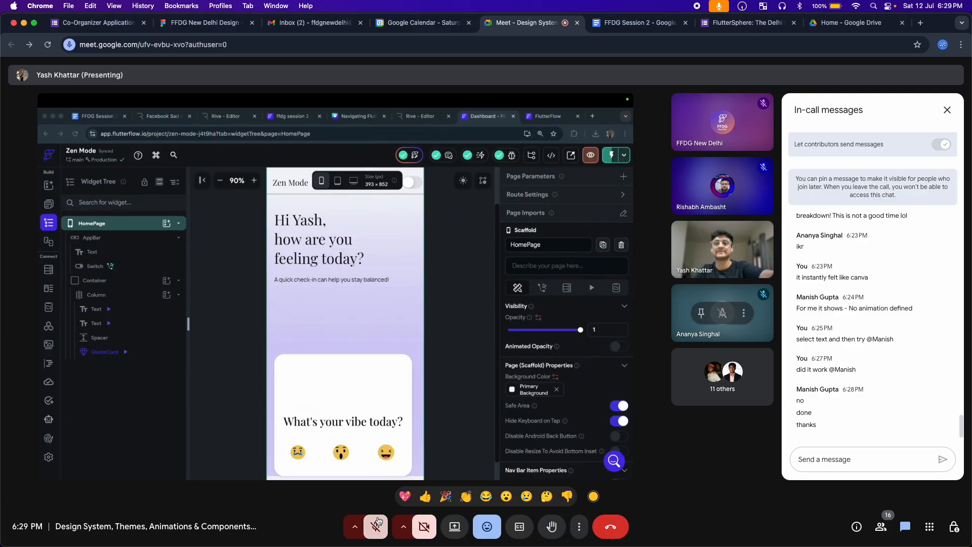
Unmute your microphone in the bottom toolbar to talk to the call
click(376, 524)
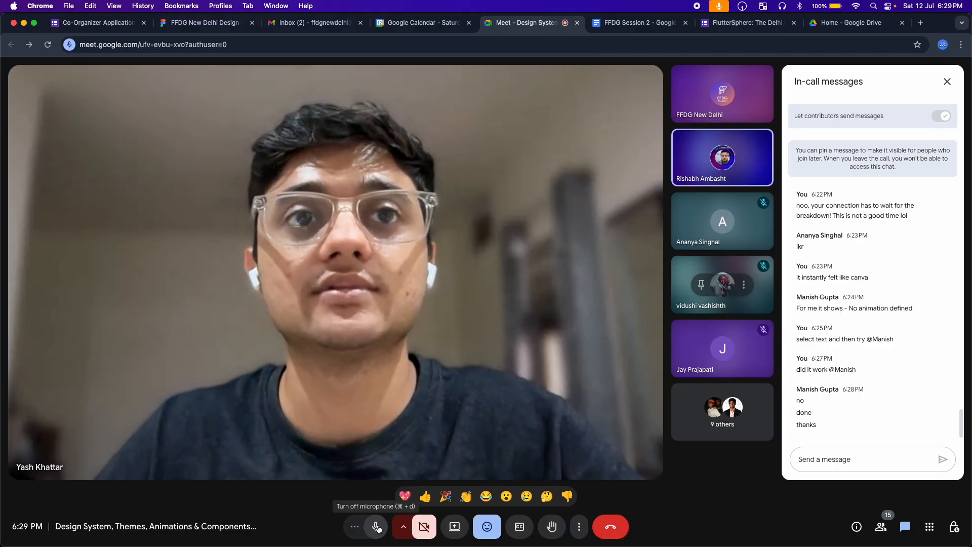
Mute the microphone, unmute it briefly to speak, then mute it again
click(377, 529)
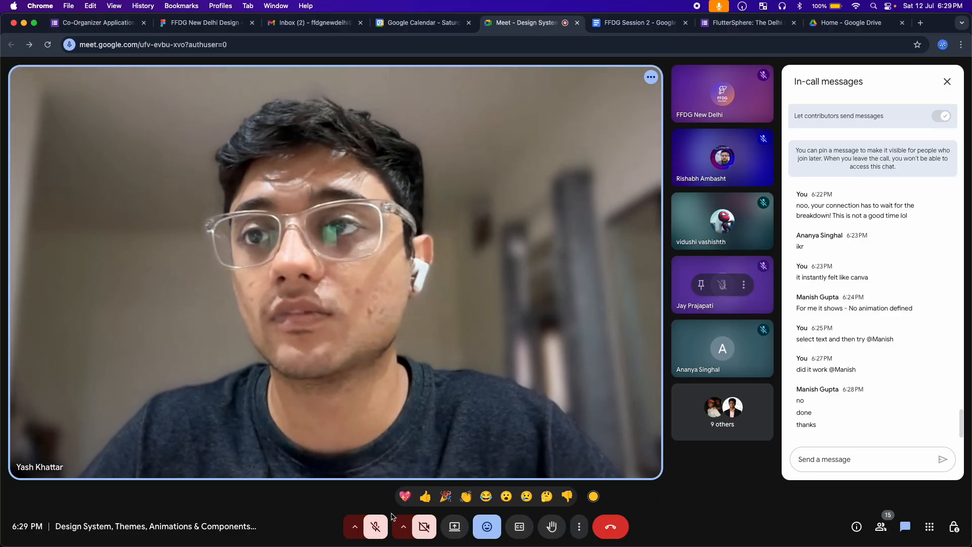
click(381, 528)
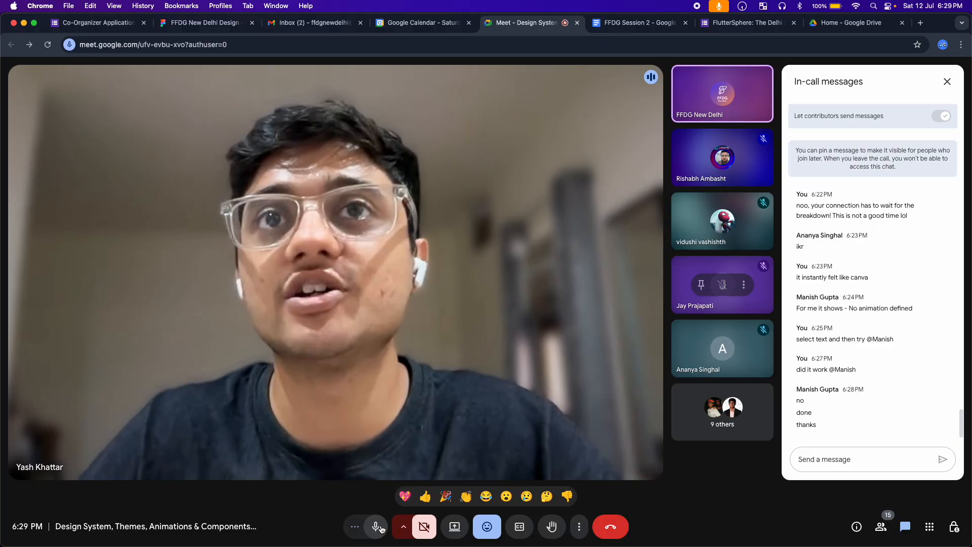
click(380, 528)
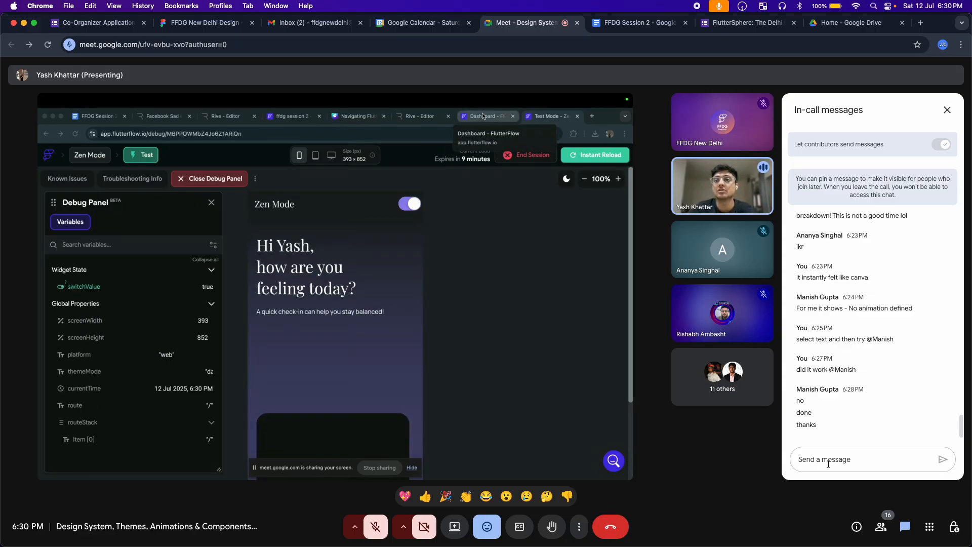
click(381, 521)
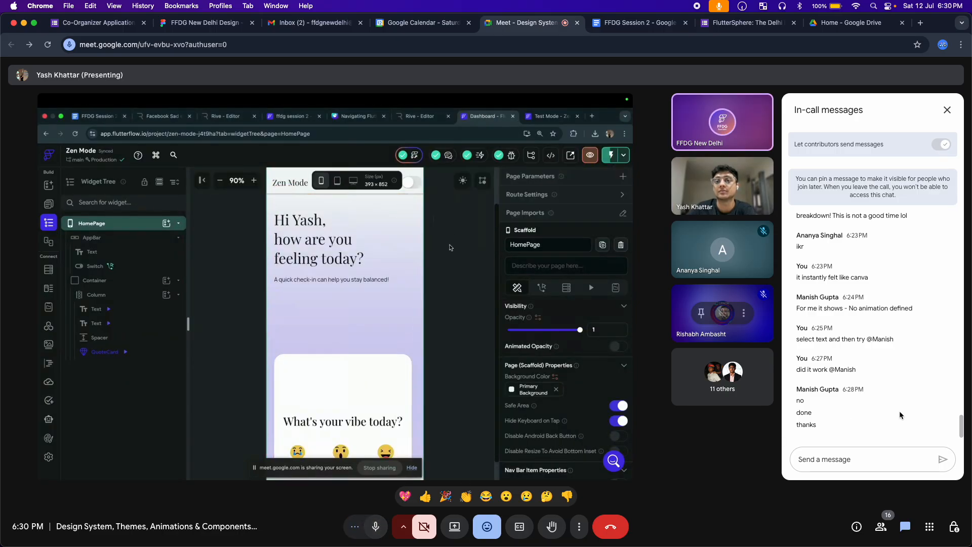
click(376, 526)
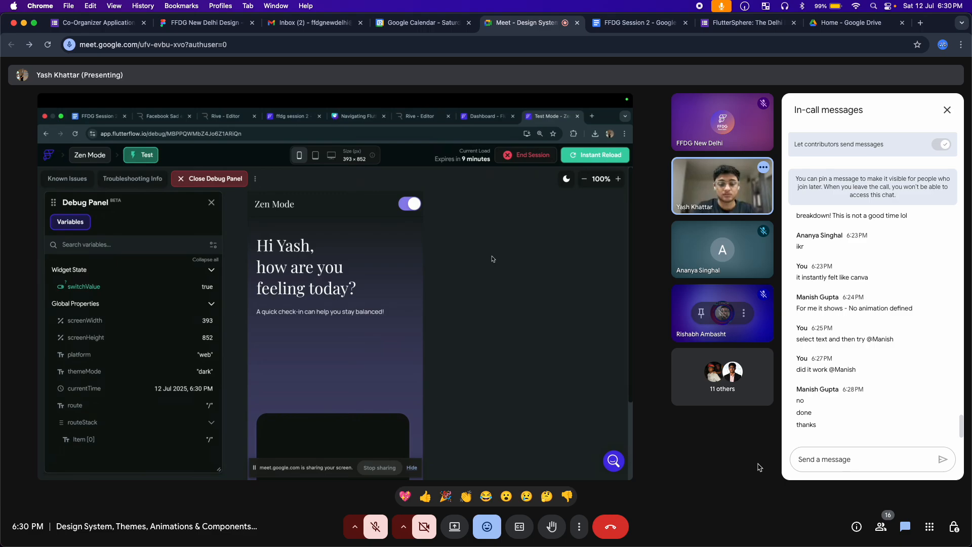
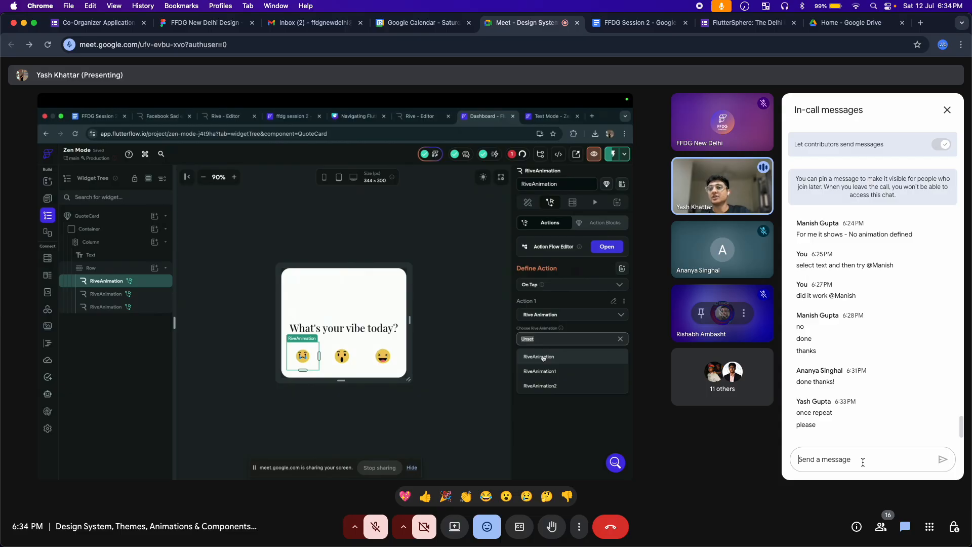
Send the Rive steps 'Quote card -> actions -> add action -> search for Rive -> add RiveAnimation' in chat
text(Qu)
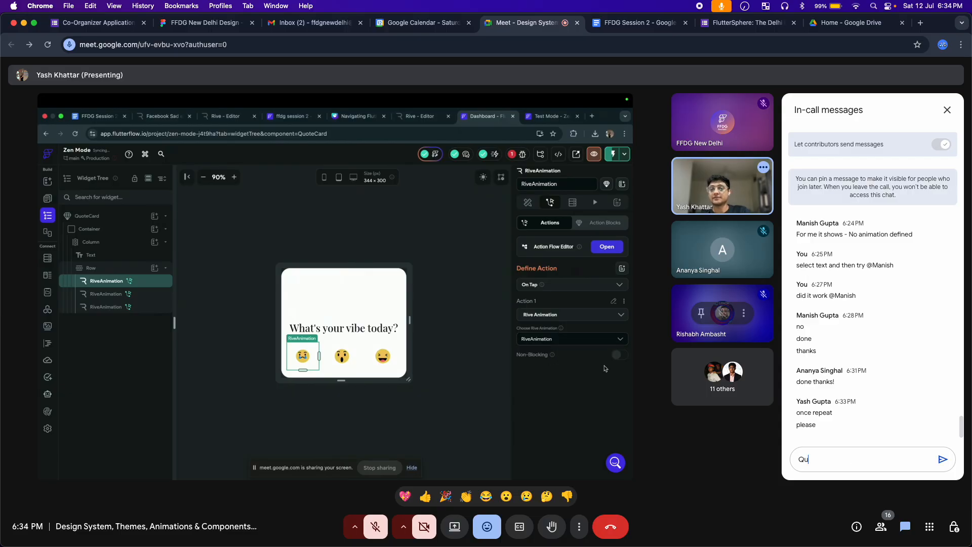
text(ote)
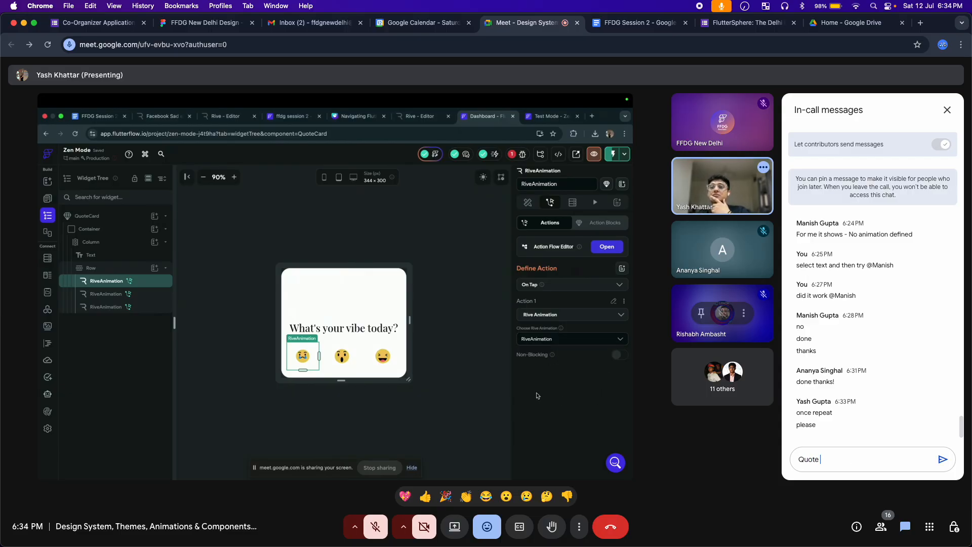
text( card ->)
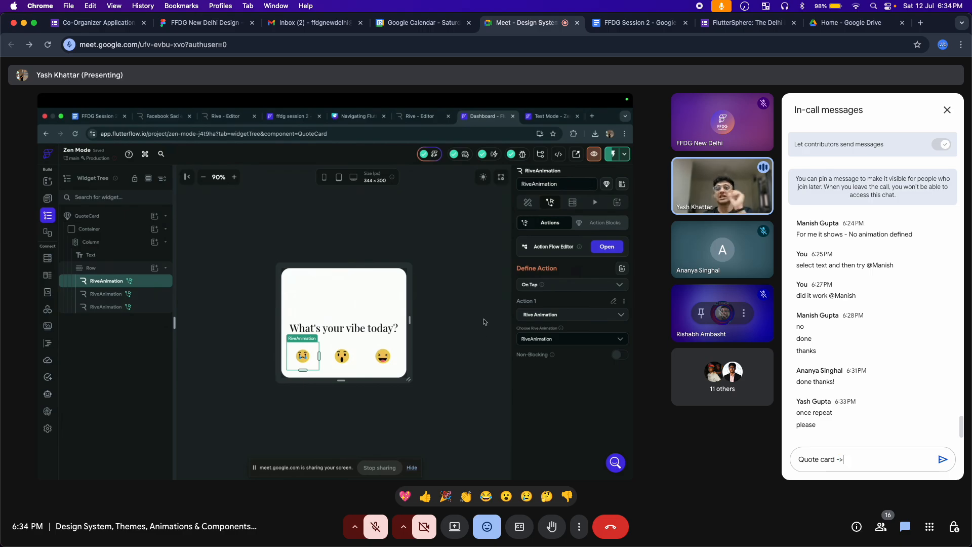
text( acti)
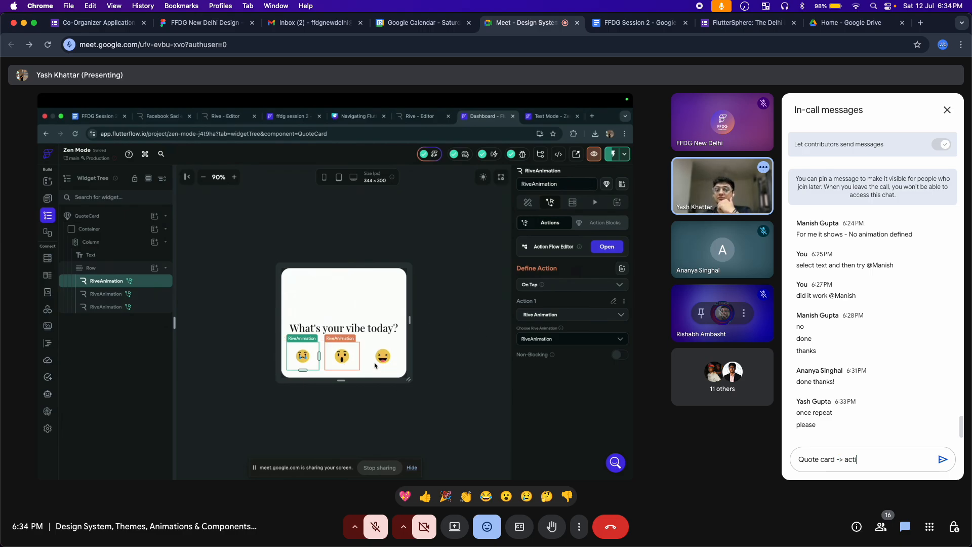
text(ons -> add actio)
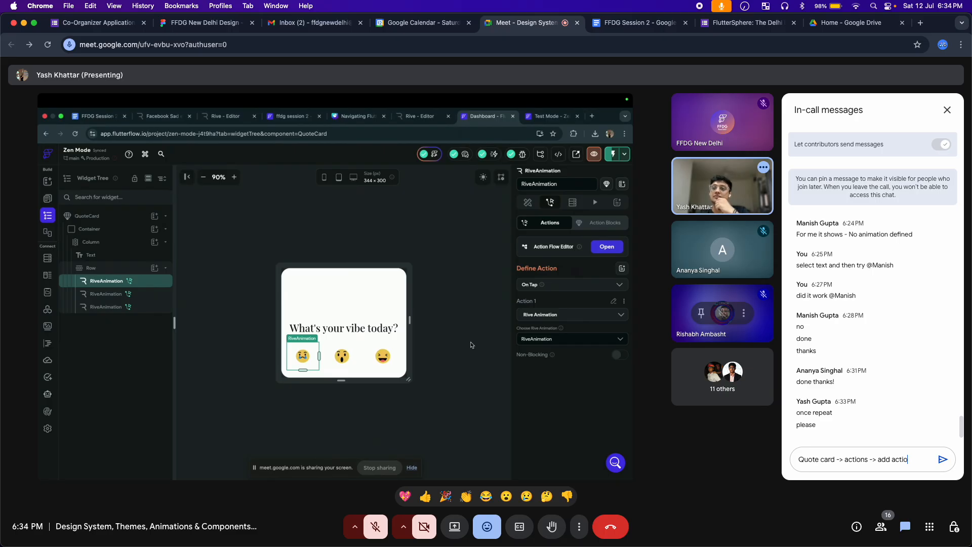
text(n -> s)
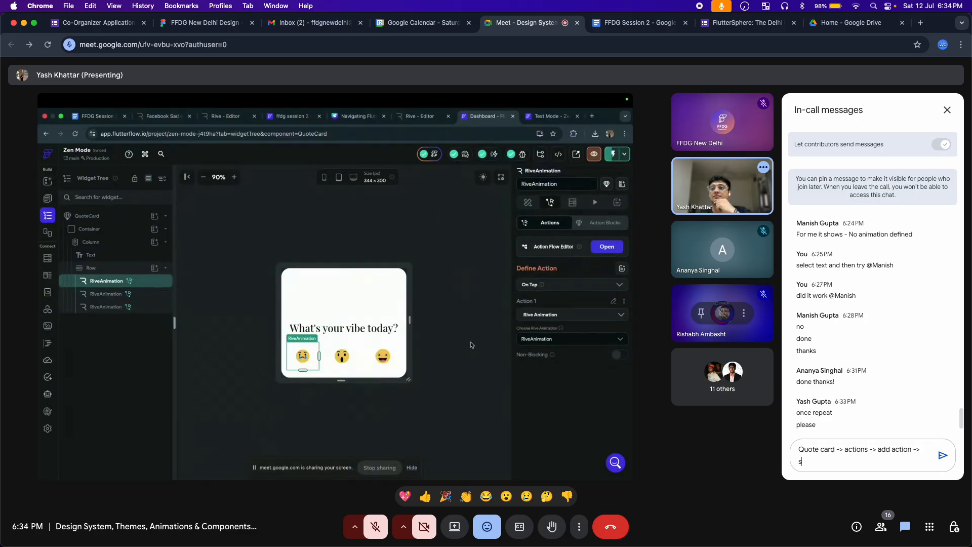
text(earch for )
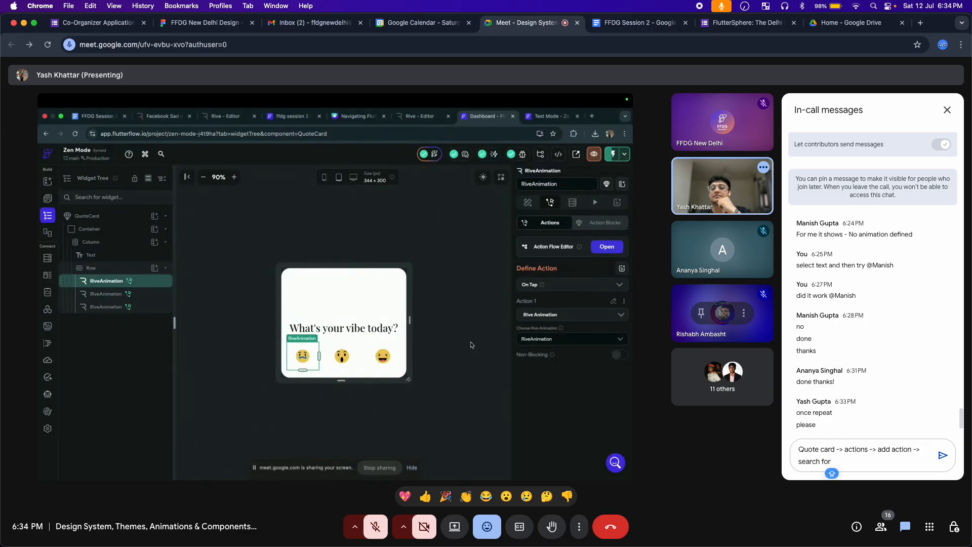
text(Rive ->)
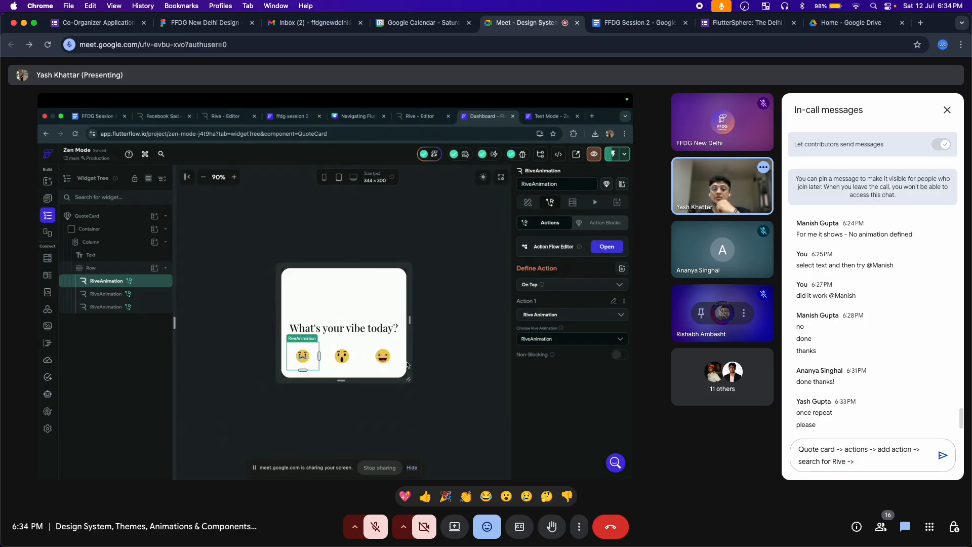
text( a)
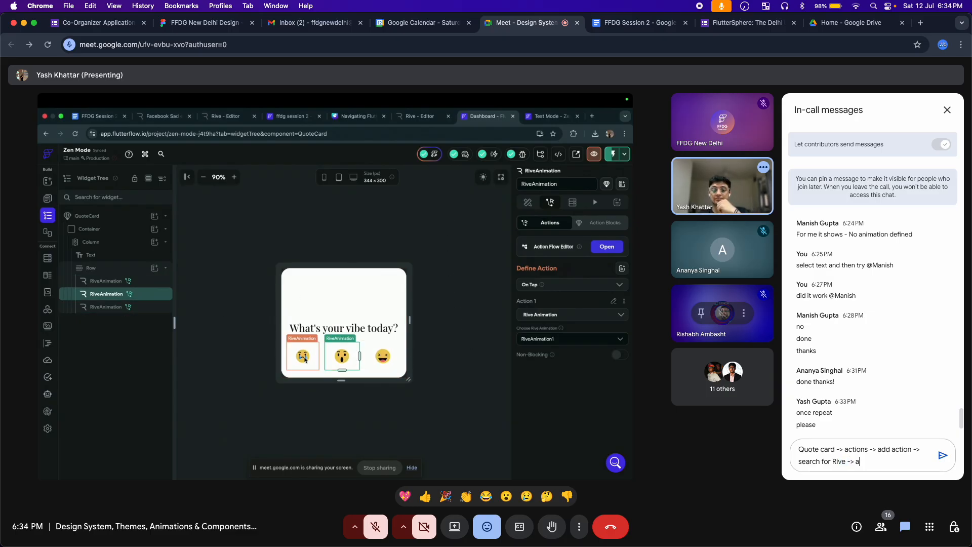
text(dd Ri)
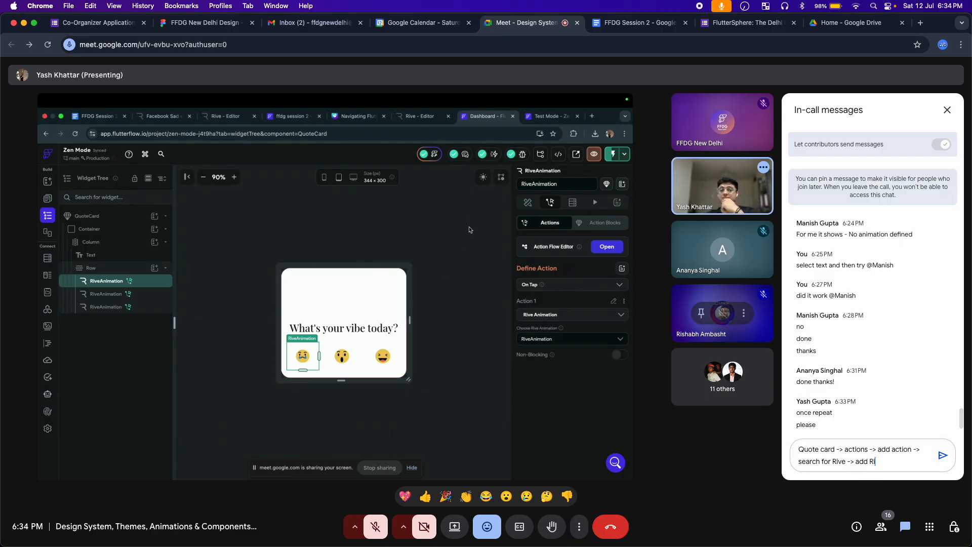
text(veAnimati)
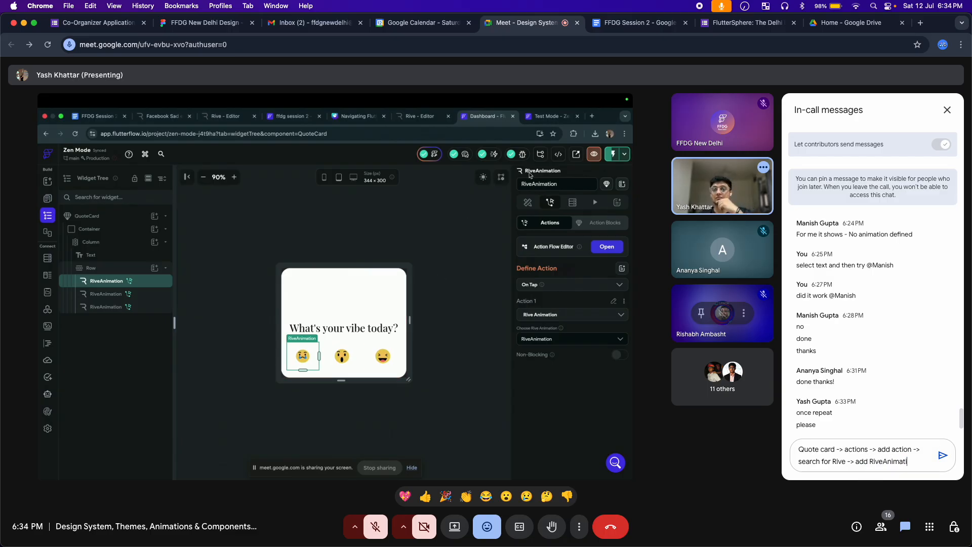
text(on)
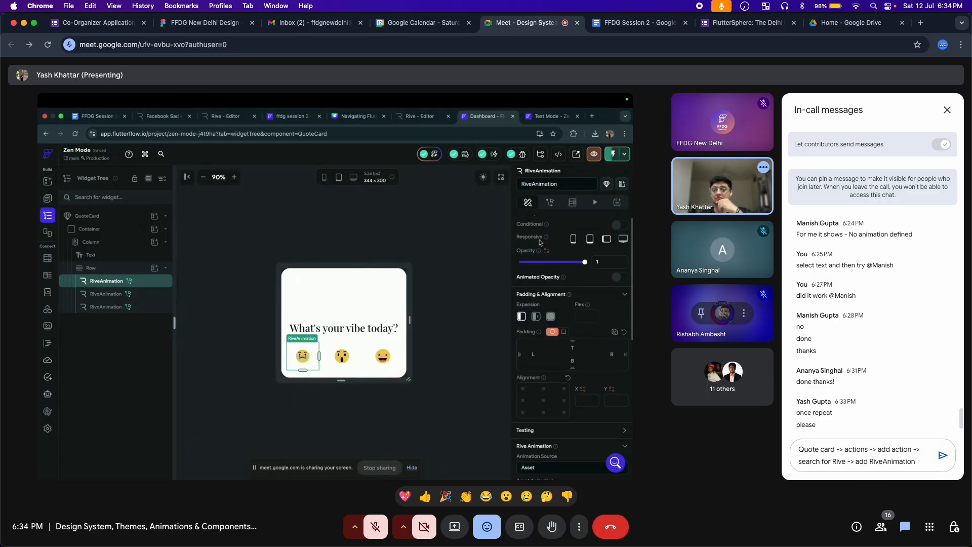
key(Return)
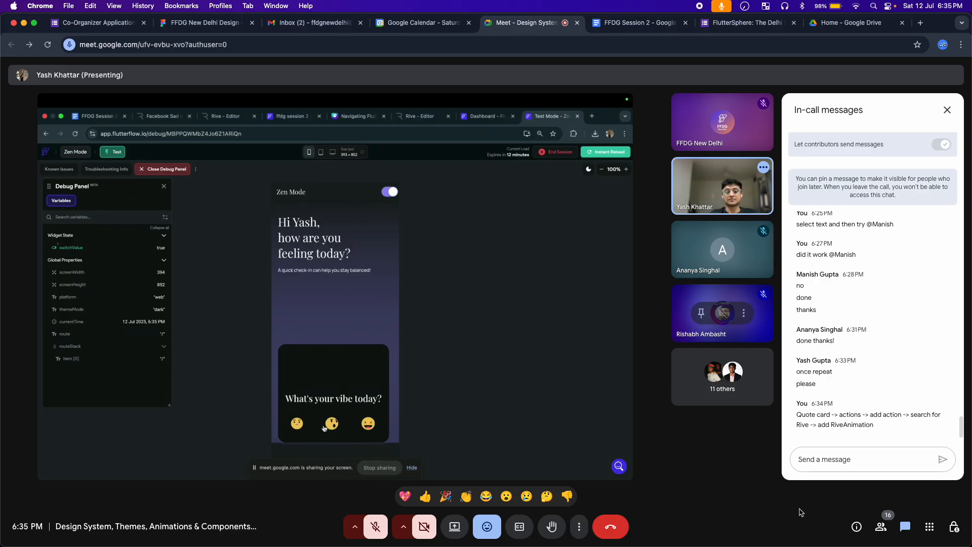
React with 😮 and 👏, send eleven 🎉 party poppers, then close the reaction bar
click(505, 497)
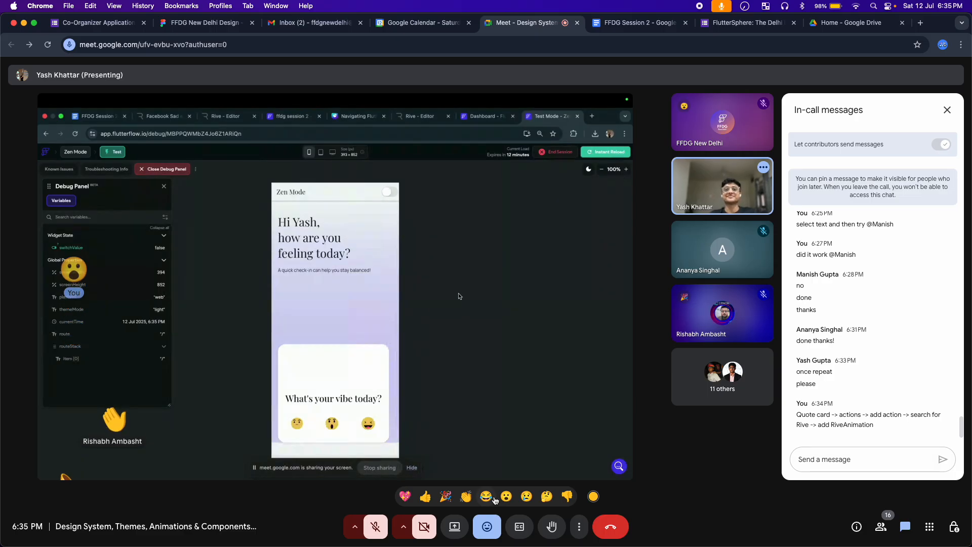
click(465, 498)
click(446, 497)
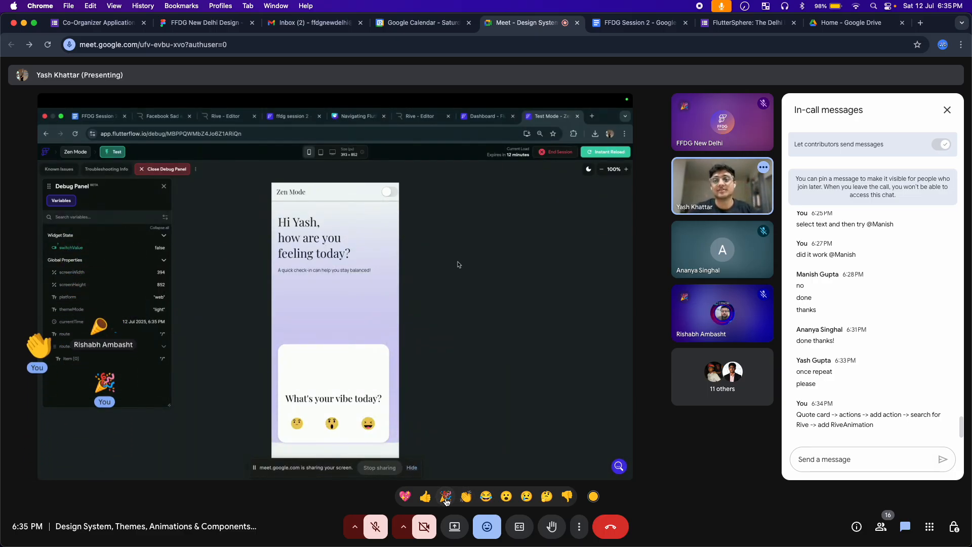
click(446, 497)
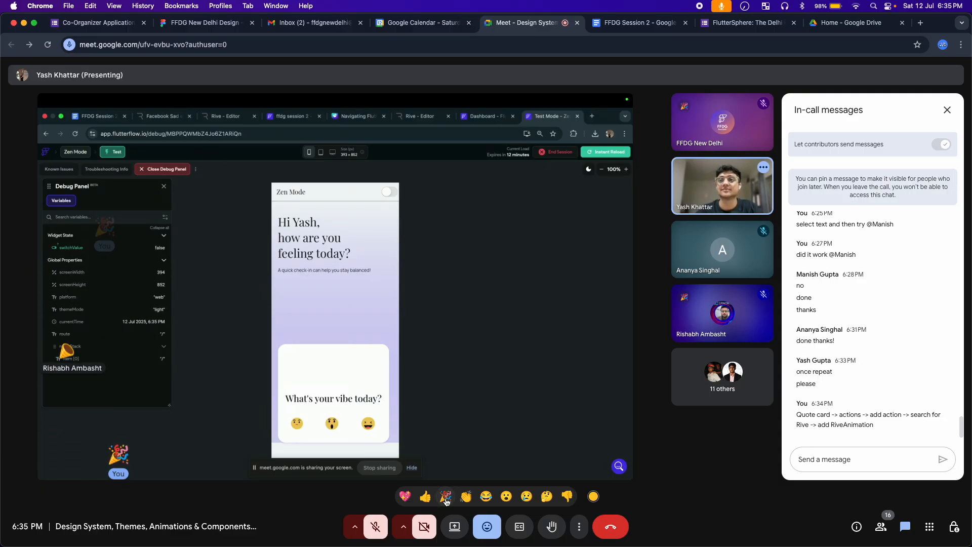
click(446, 497)
click(446, 497)
click(446, 498)
click(446, 497)
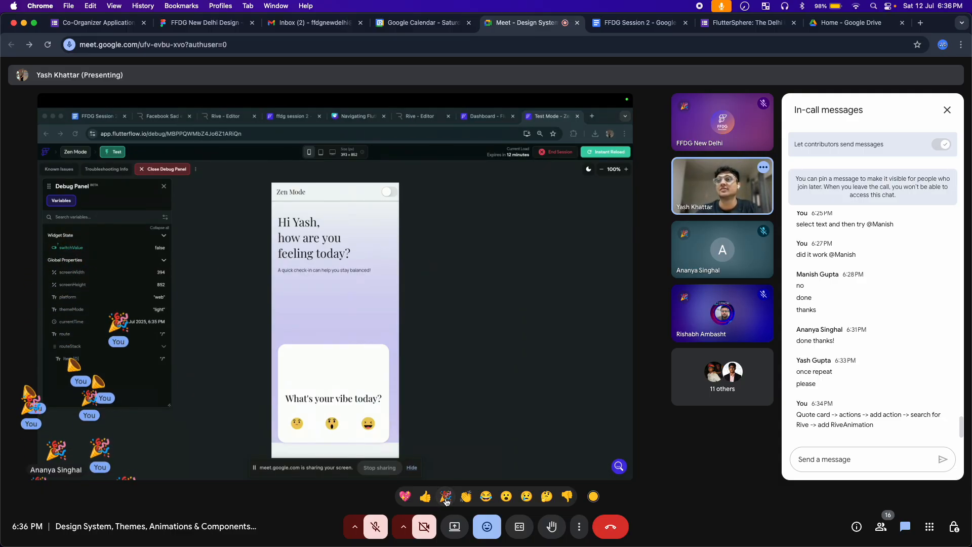
click(446, 497)
click(446, 498)
click(445, 497)
click(445, 497)
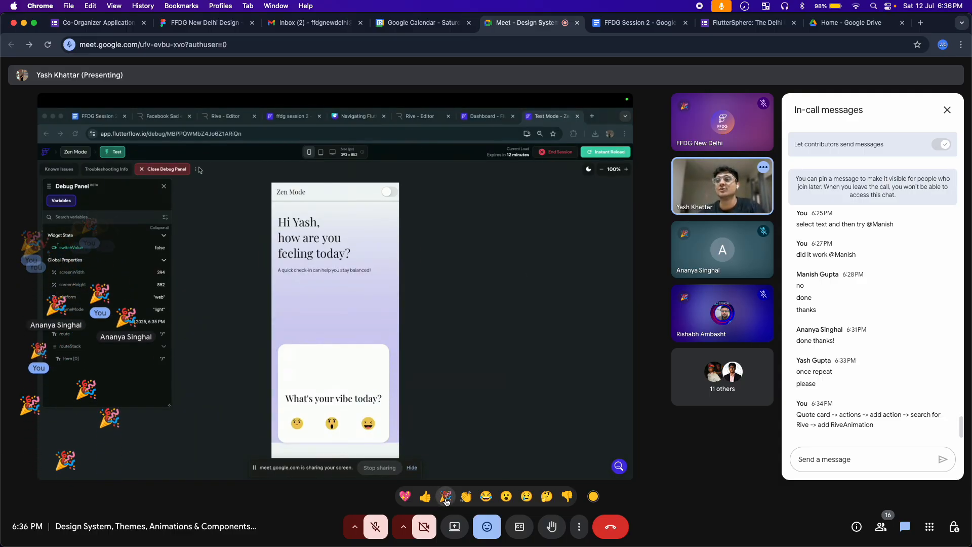
click(446, 497)
click(446, 498)
click(446, 498)
click(445, 497)
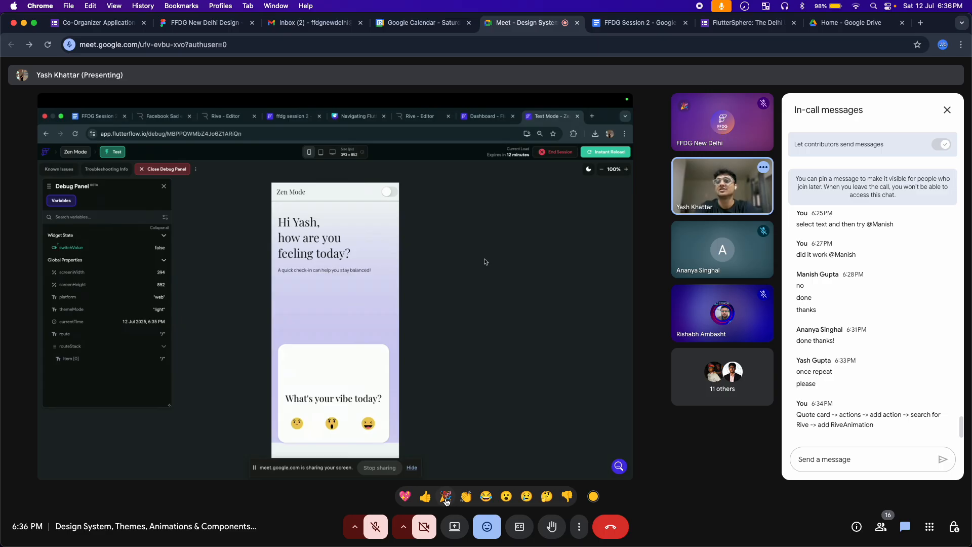
click(491, 527)
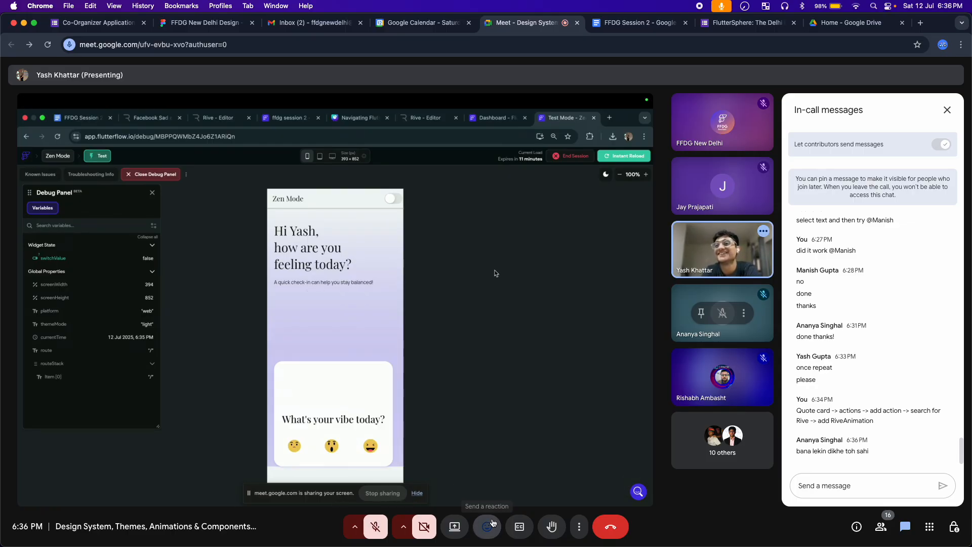
Send a laughing reaction, post 'time for Maggiee' in chat, and laugh again
click(487, 518)
click(487, 497)
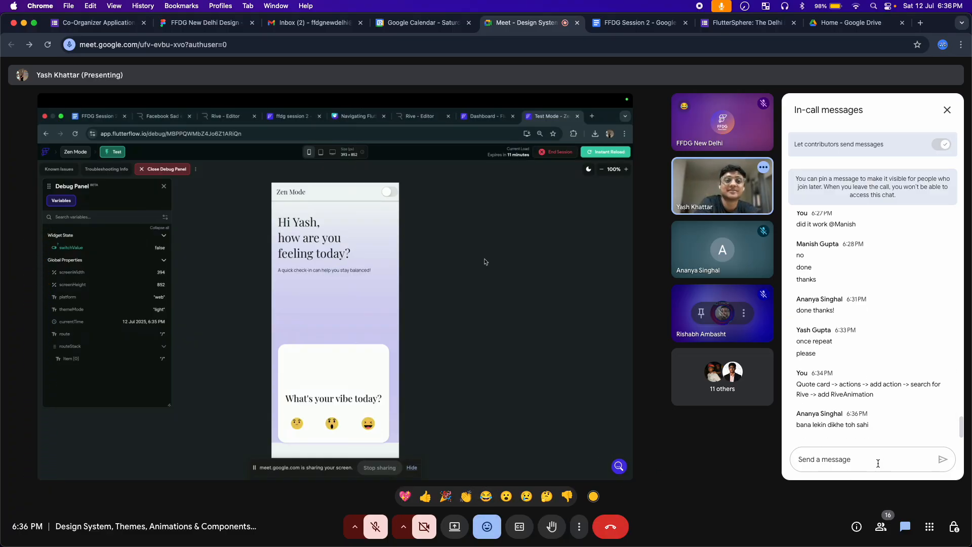
text(time for Maggiee)
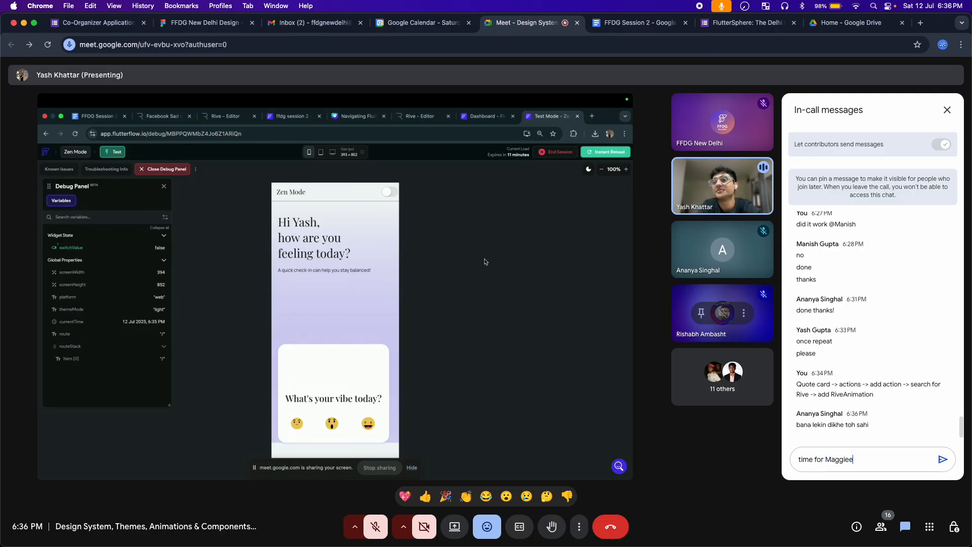
key(Return)
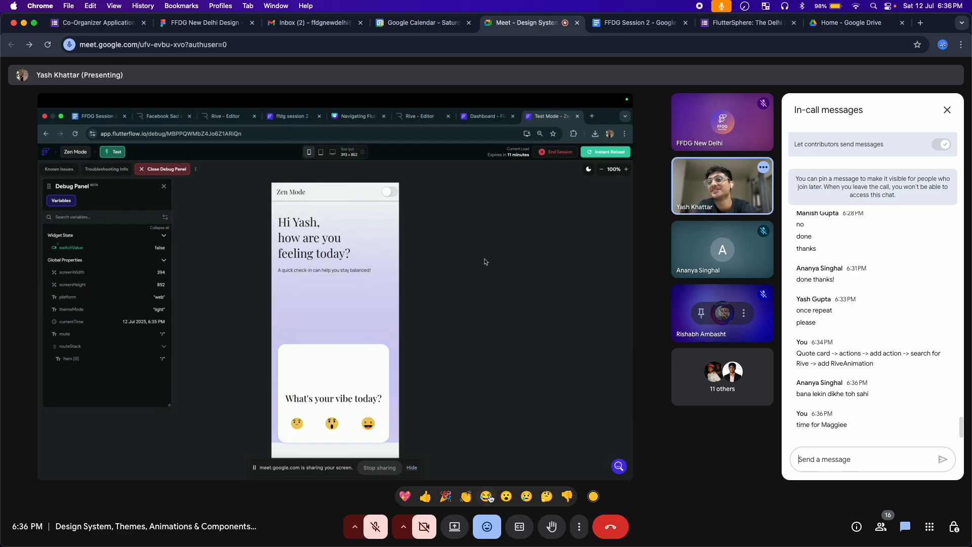
click(490, 500)
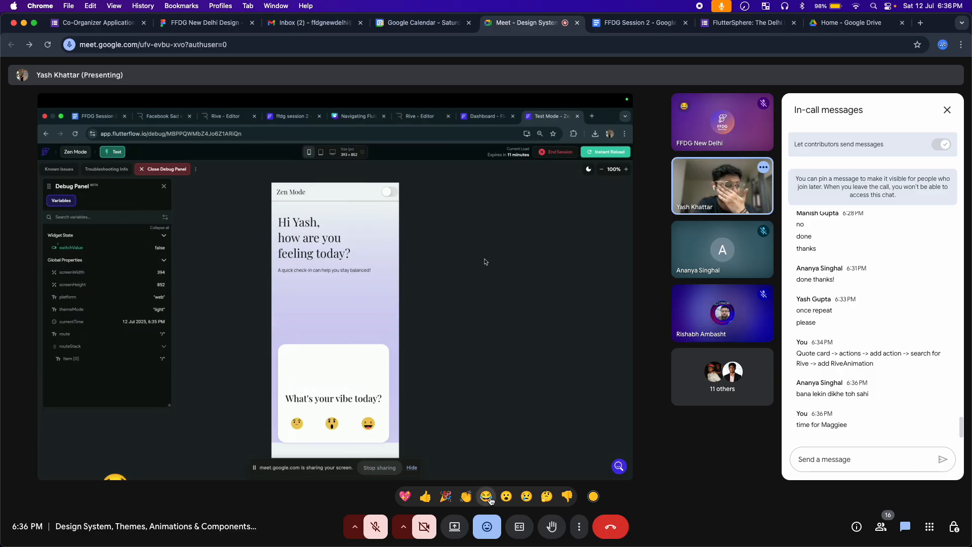
click(484, 525)
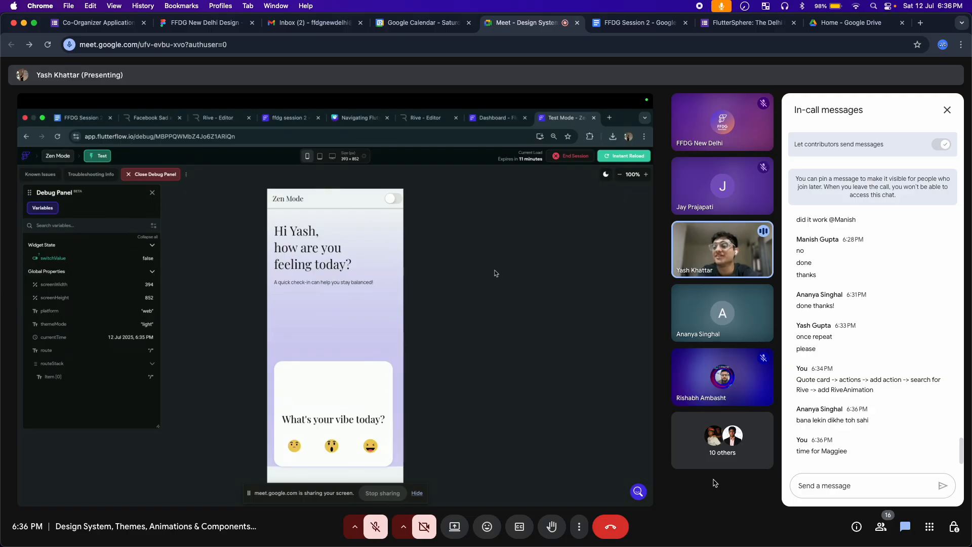
Post the note 'missing action' in the in-call messages
click(817, 483)
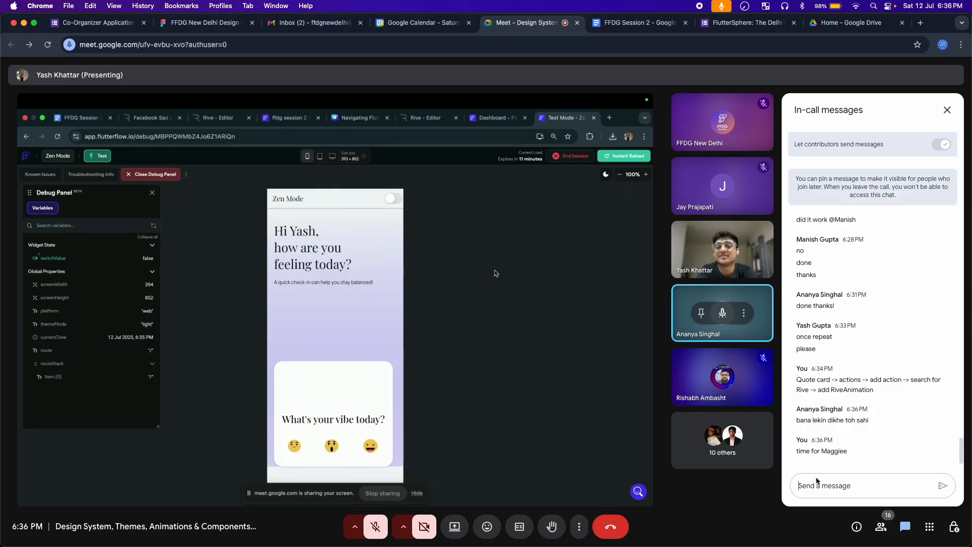
text(missing a)
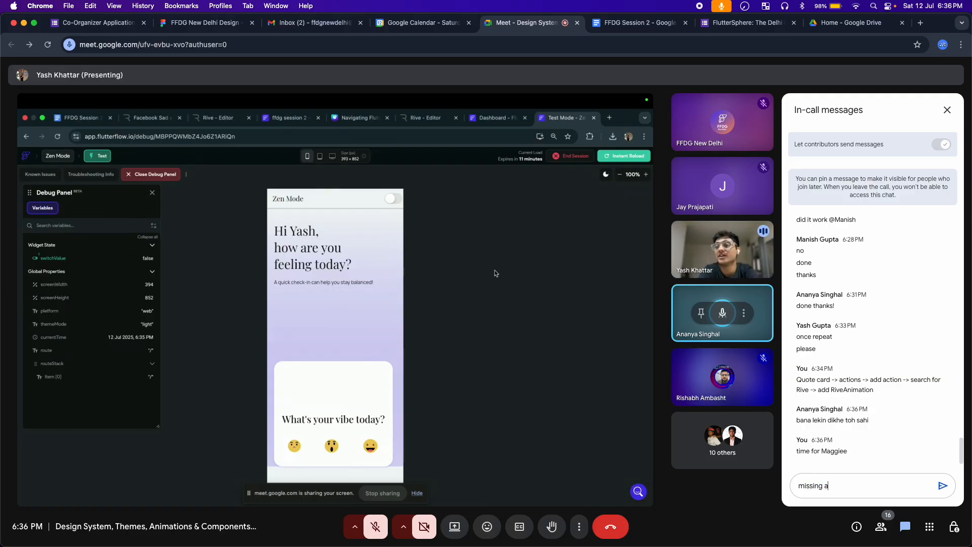
text(ction)
key(Return)
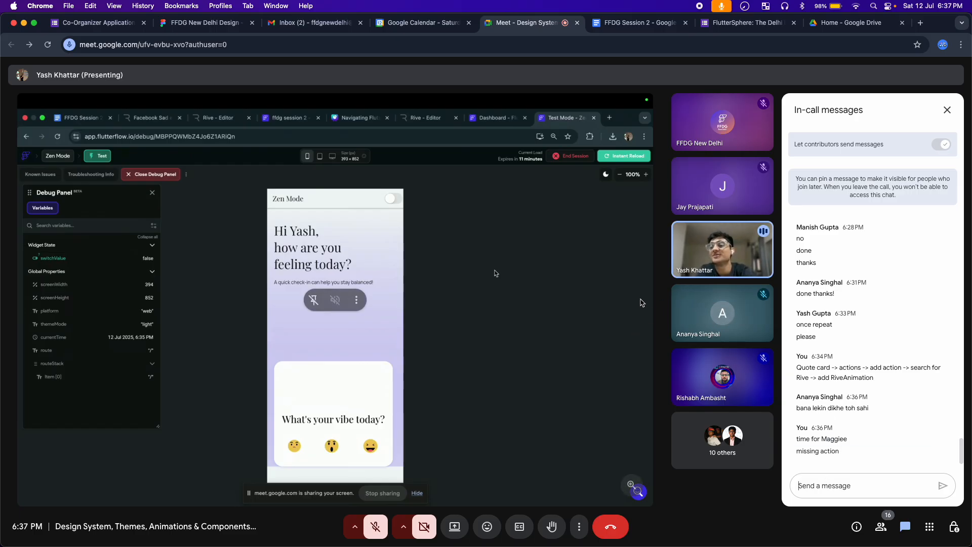
click(487, 527)
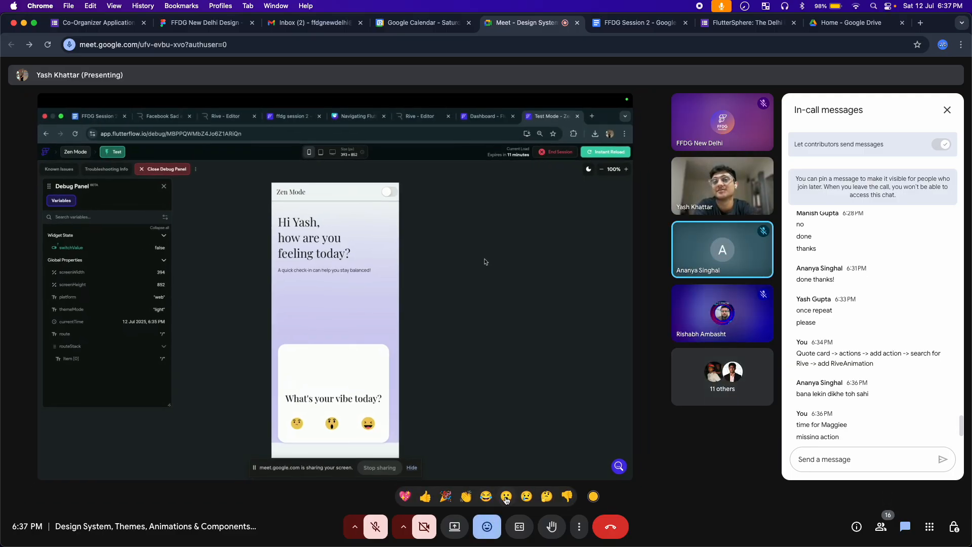
Send a 😮 surprised-face reaction from the reactions bar
click(506, 496)
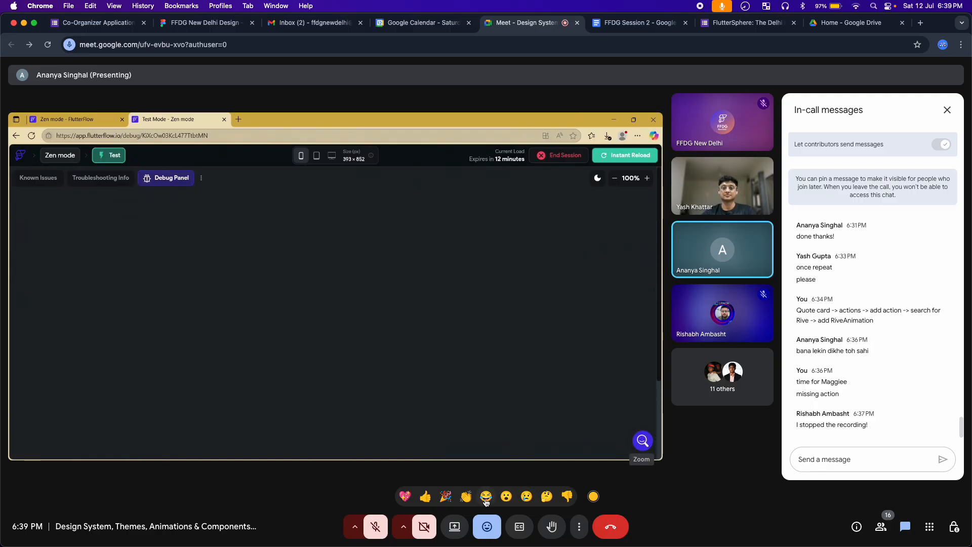
Unmute the microphone, and later send a laughing-face reaction
click(375, 526)
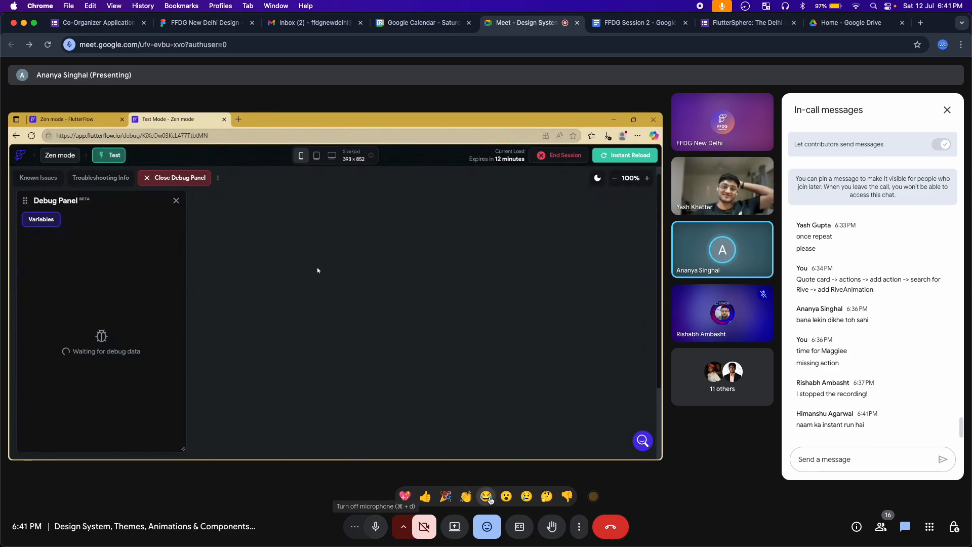
click(486, 497)
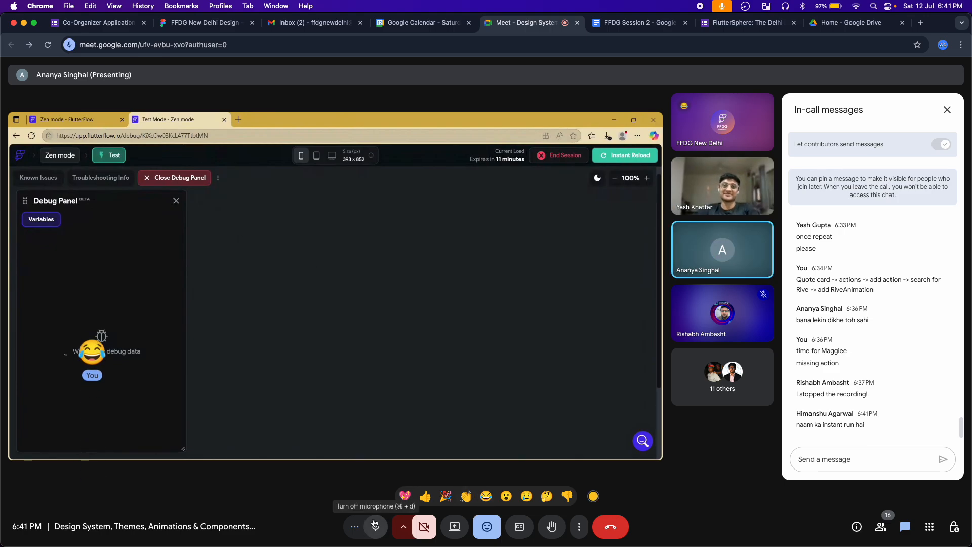
Mute the mic, send a laughing reaction, then unmute the mic again
click(375, 526)
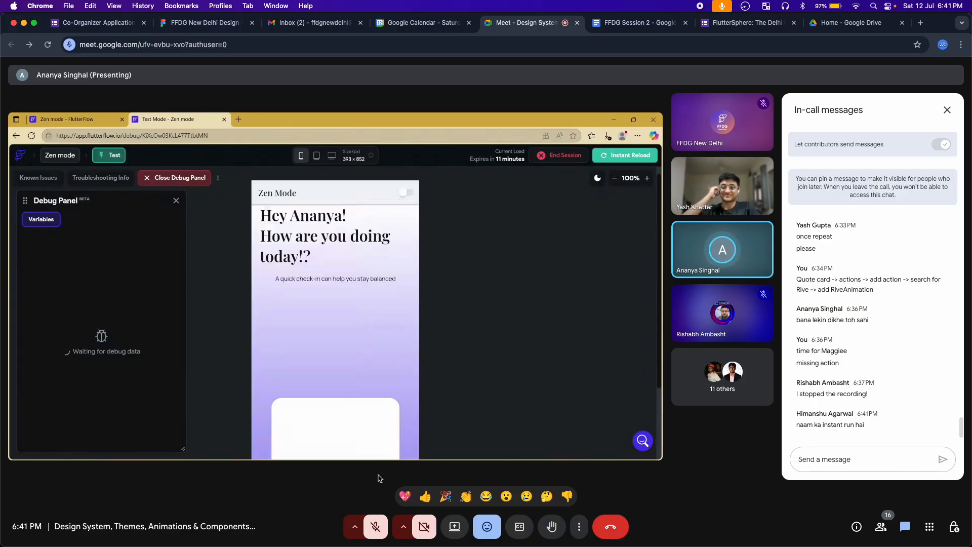
click(486, 496)
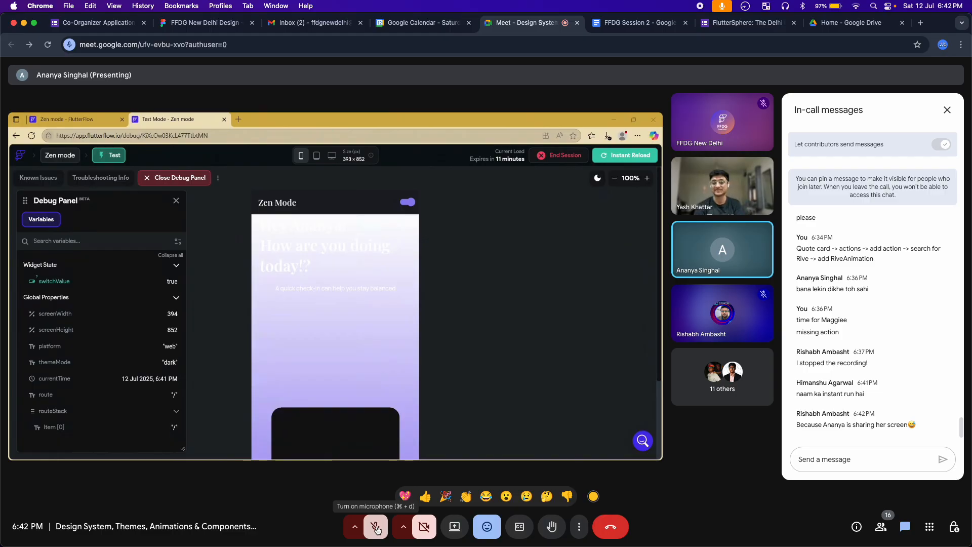
click(376, 528)
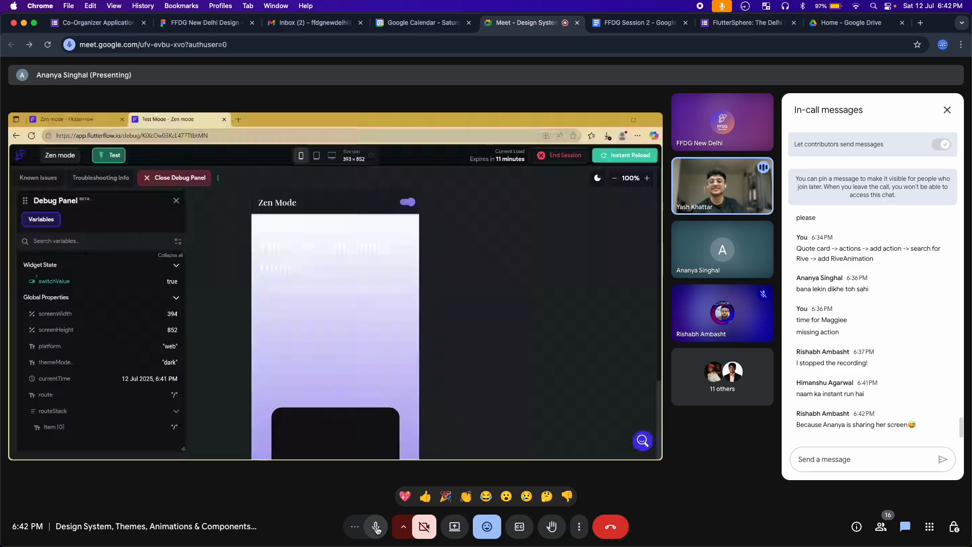
Turn the microphone off from the bottom toolbar
click(376, 529)
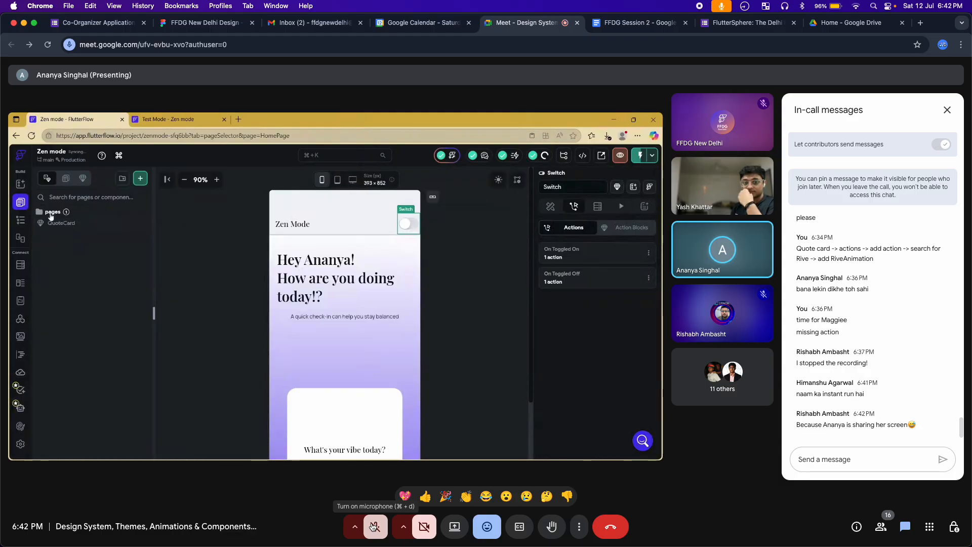
click(486, 496)
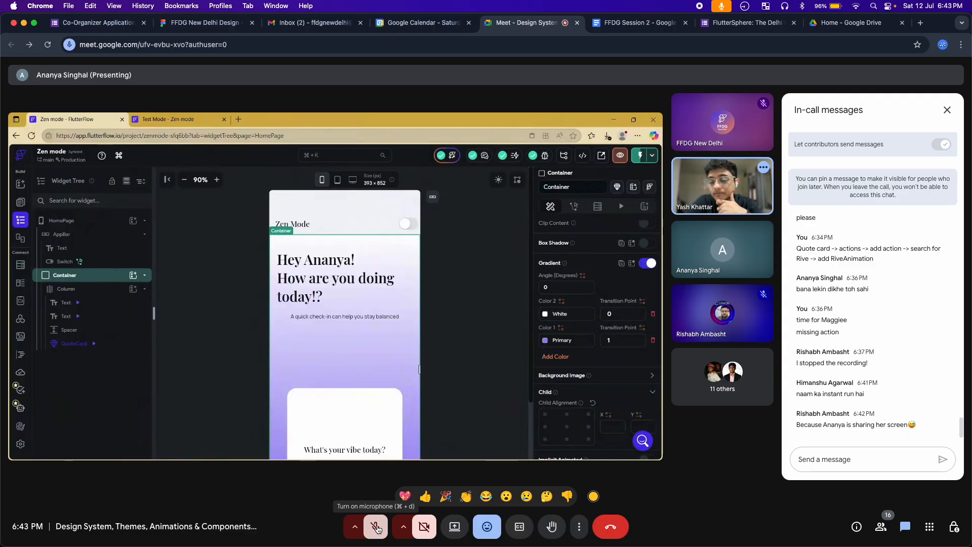
click(376, 528)
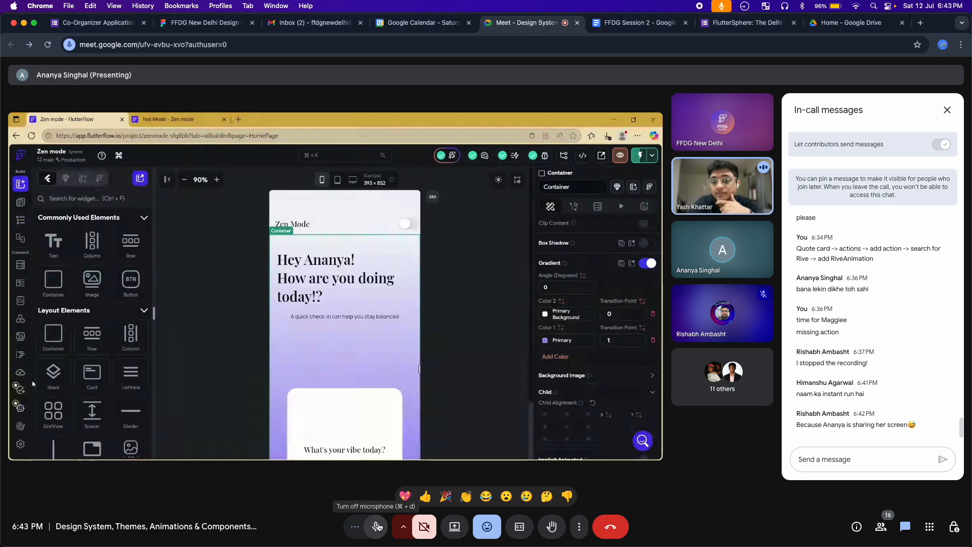
click(377, 527)
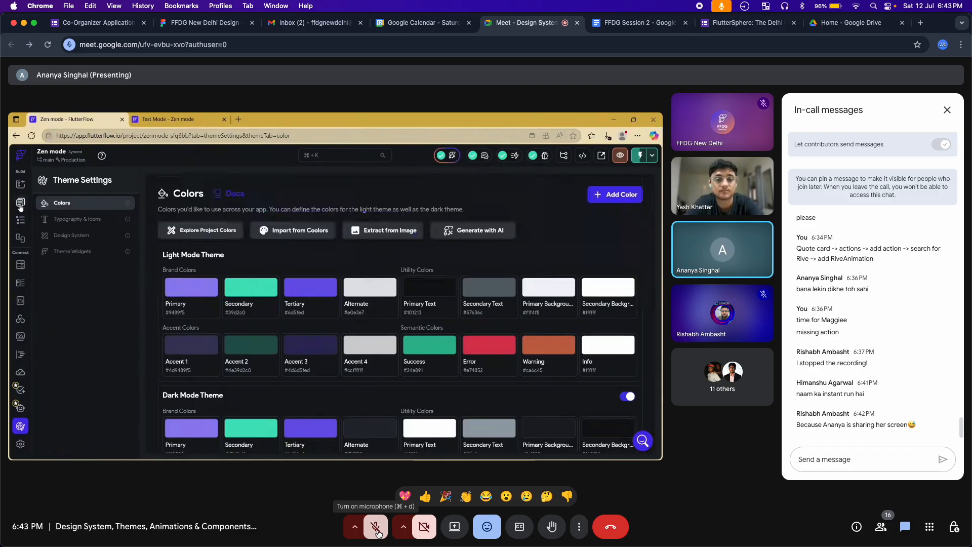
Switch the microphone on from the bottom toolbar
click(377, 532)
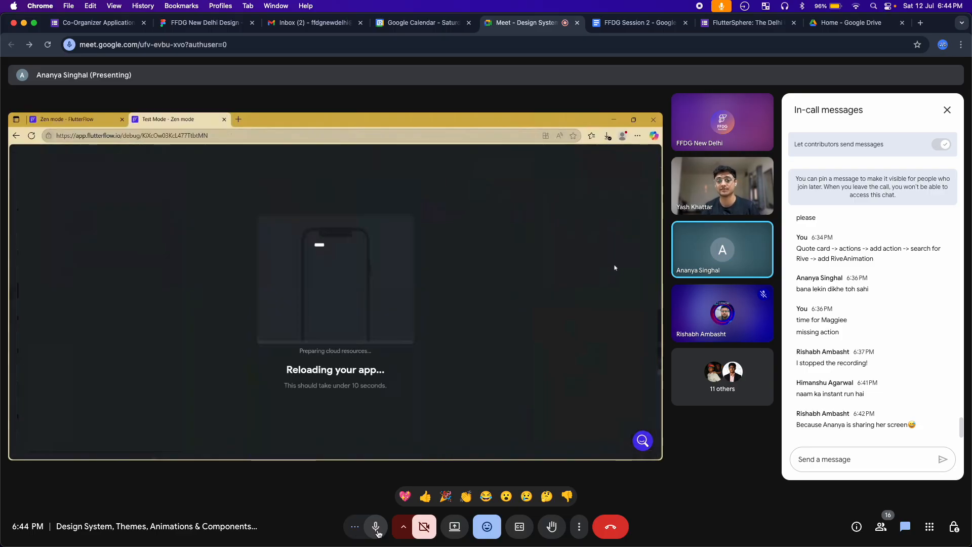
Send a laughing reaction, then mute and unmute the microphone
click(485, 498)
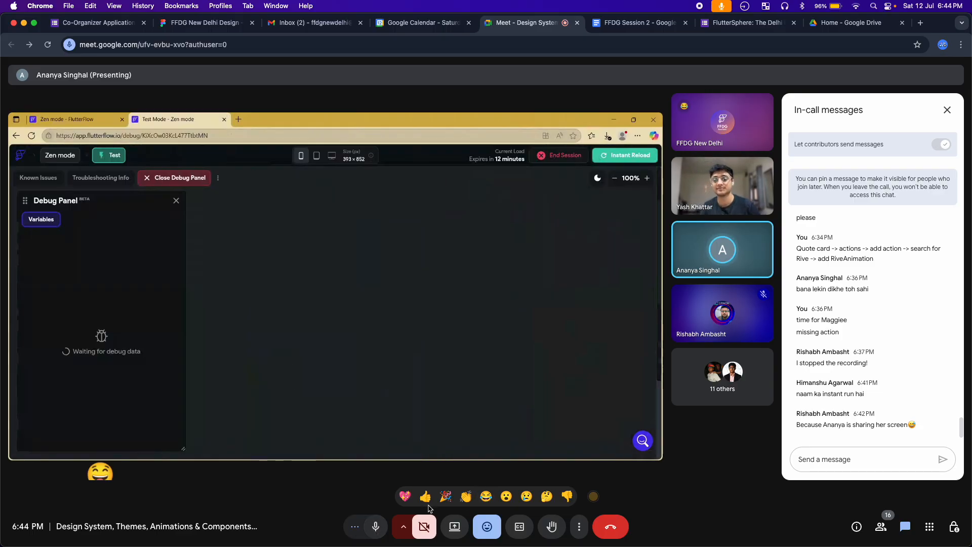
click(373, 526)
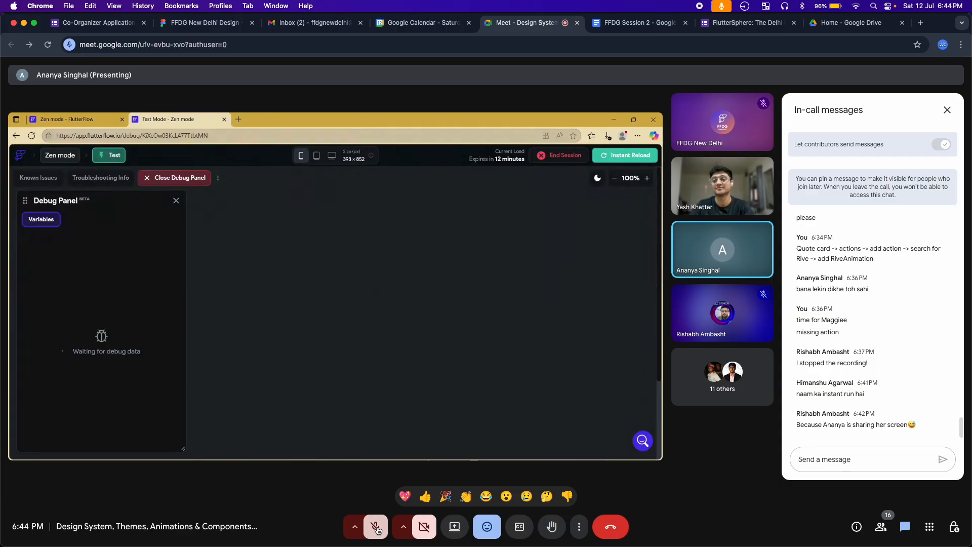
click(376, 527)
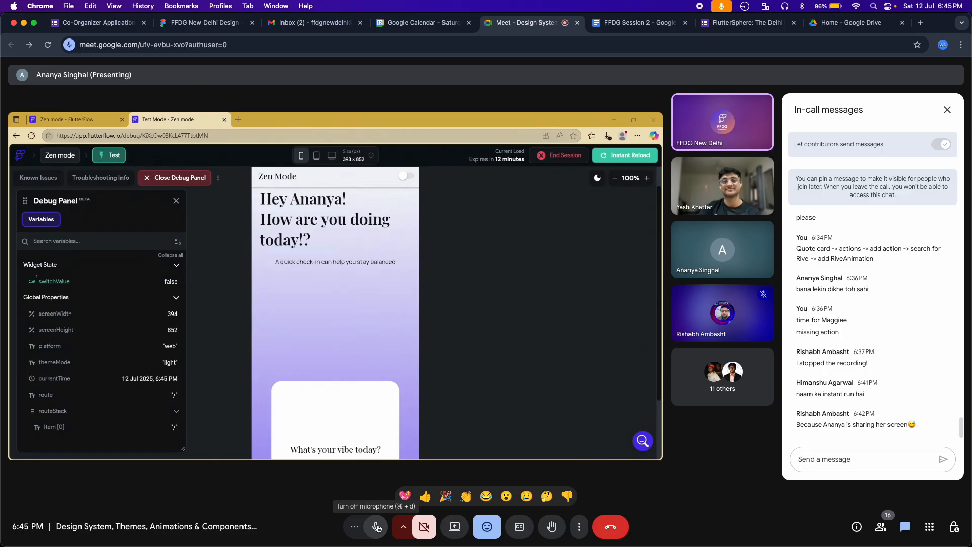
Mute the mic, send 🎉 and 👏 reactions, unmute, then mute again as sharing ends
click(377, 527)
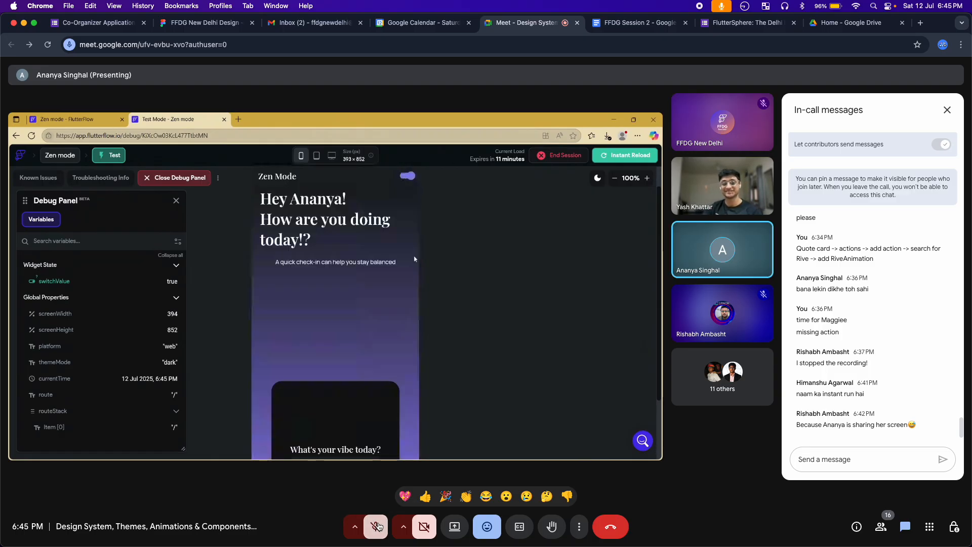
click(450, 498)
click(466, 496)
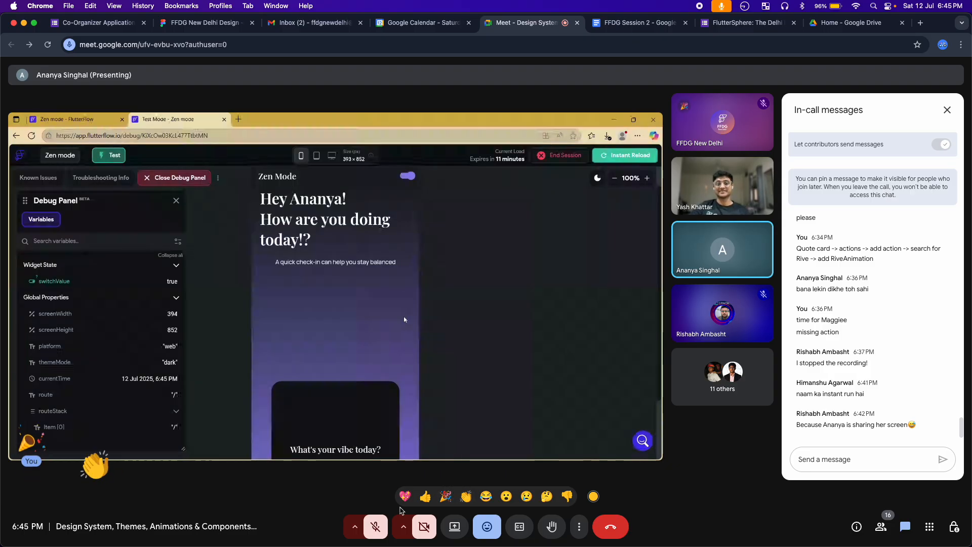
click(377, 525)
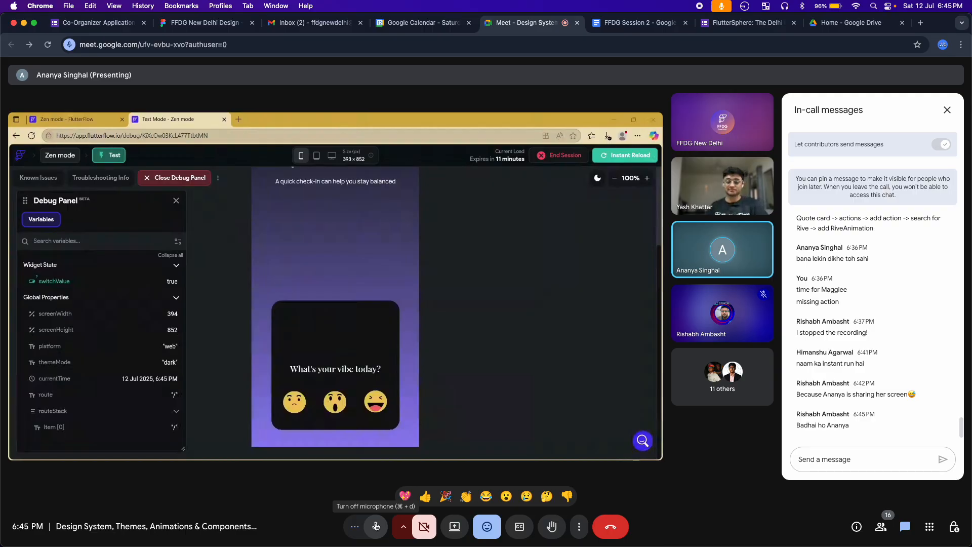
click(376, 526)
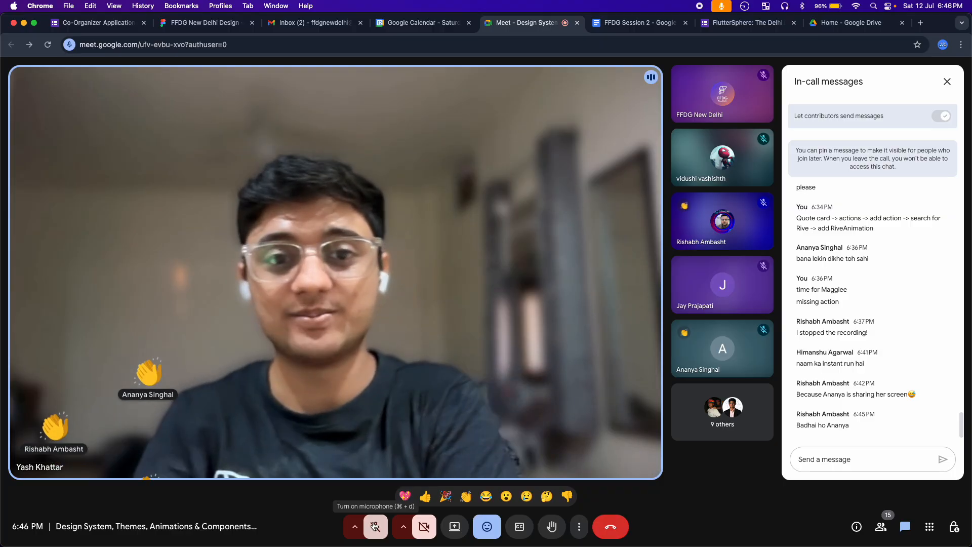
Unmute the microphone to talk with the speaker now shown in the main view
click(375, 527)
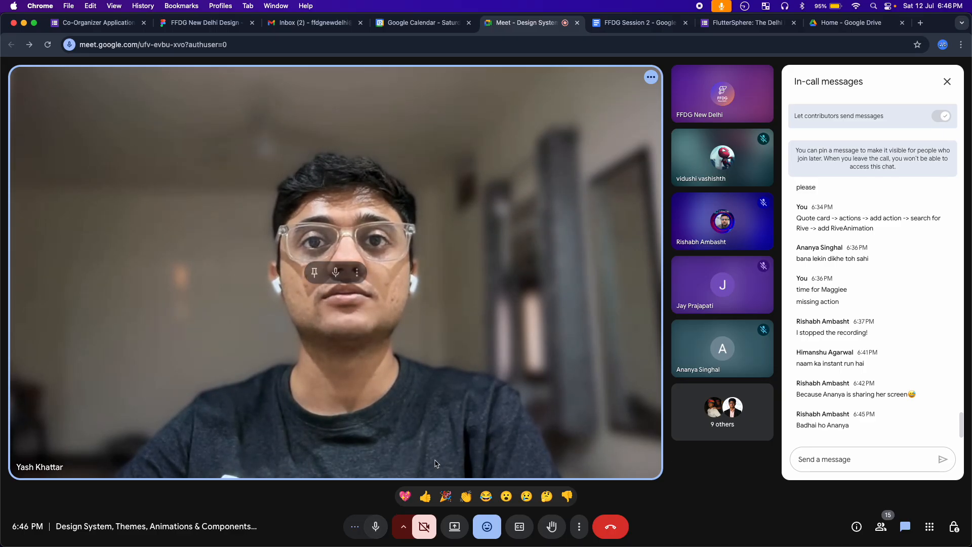
Mute the microphone and highlight the event link a participant posted in chat
click(376, 526)
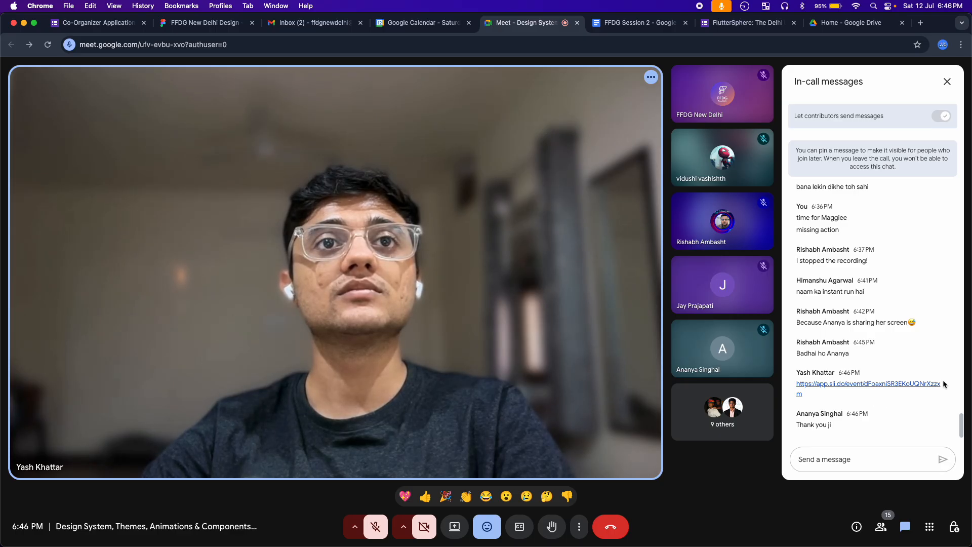
drag(866, 397, 798, 388)
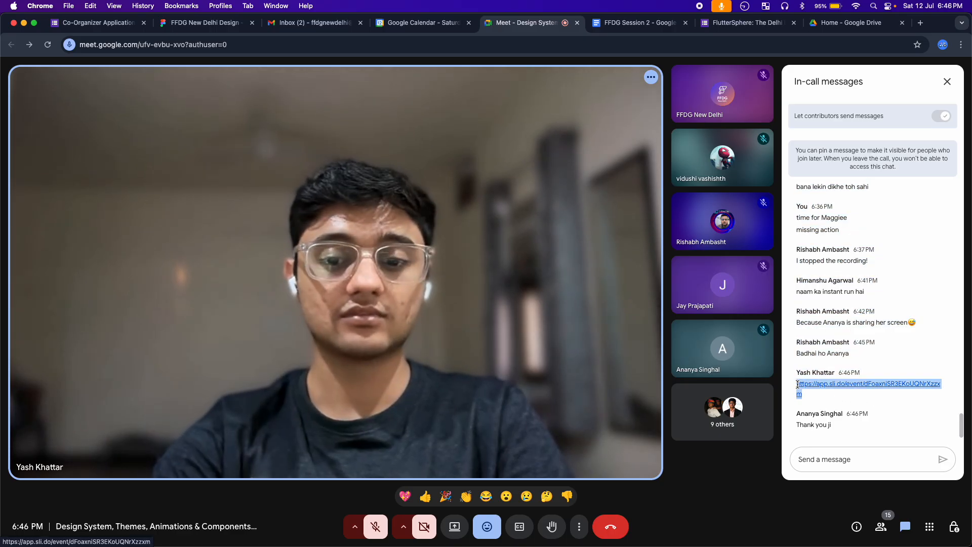